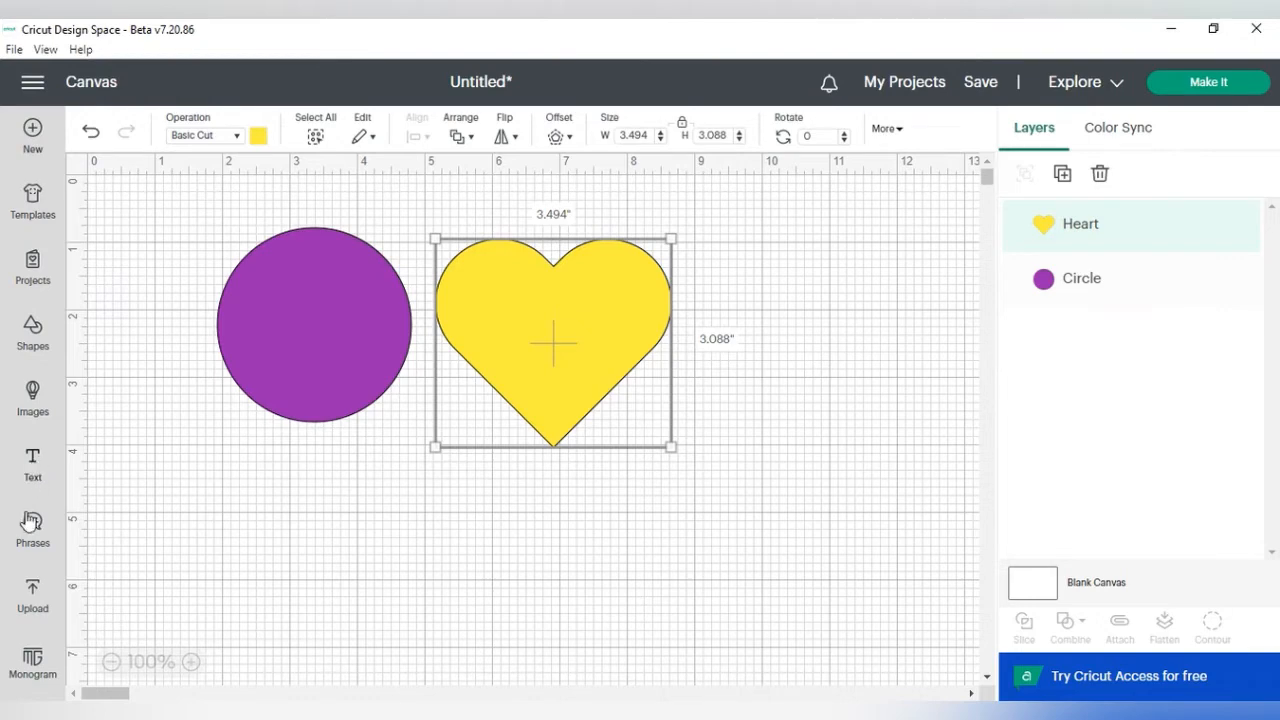
Step: Browse the Images library and the Shapes panel, and select the circle and heart in turn
click(34, 400)
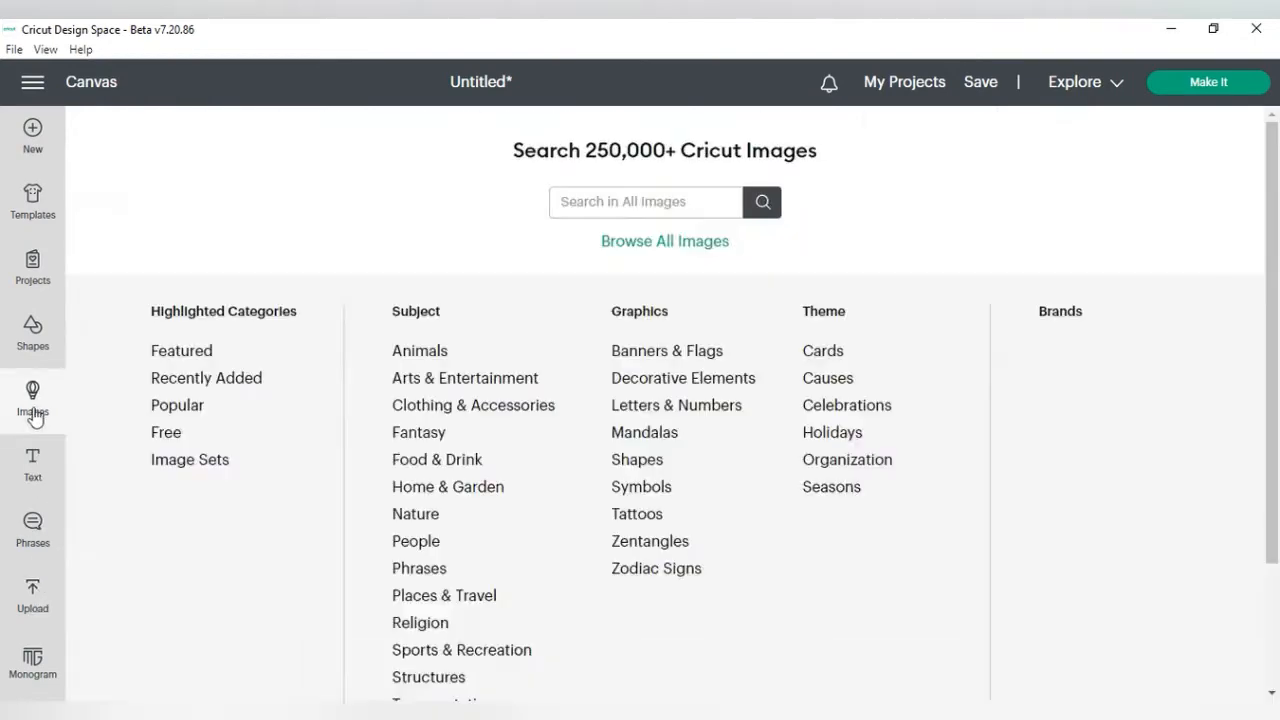
click(33, 333)
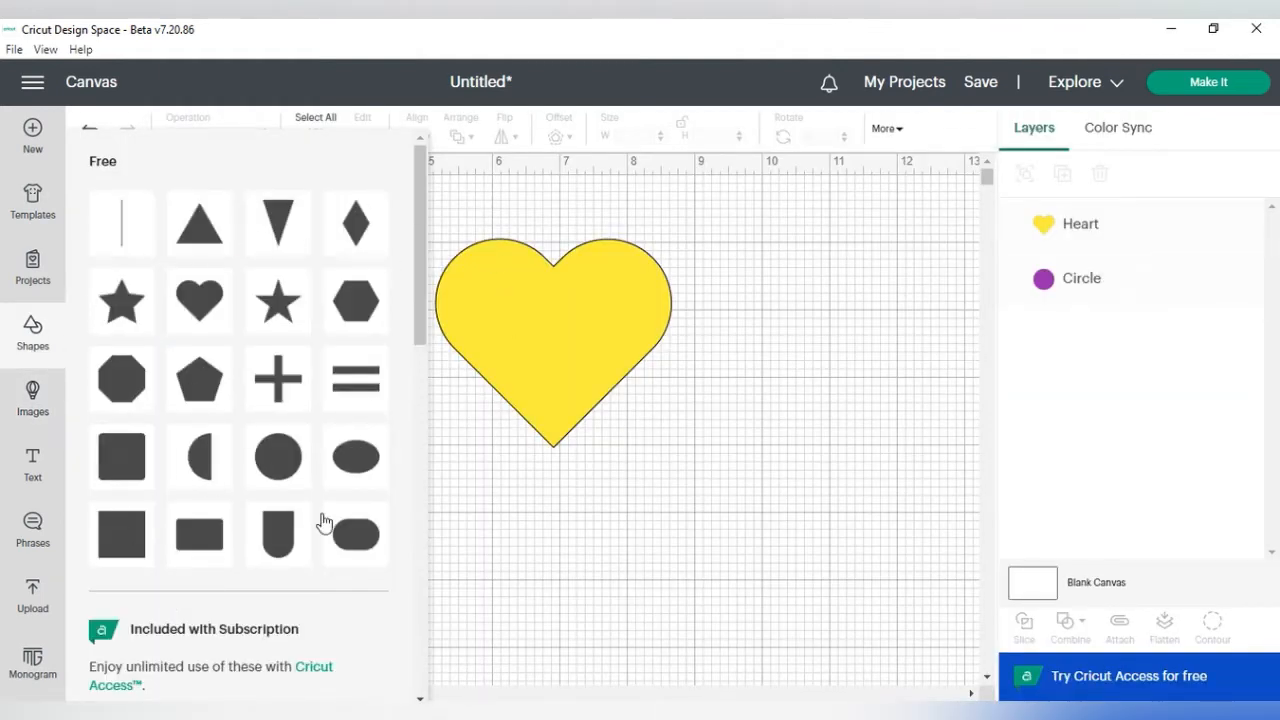
click(510, 497)
click(279, 288)
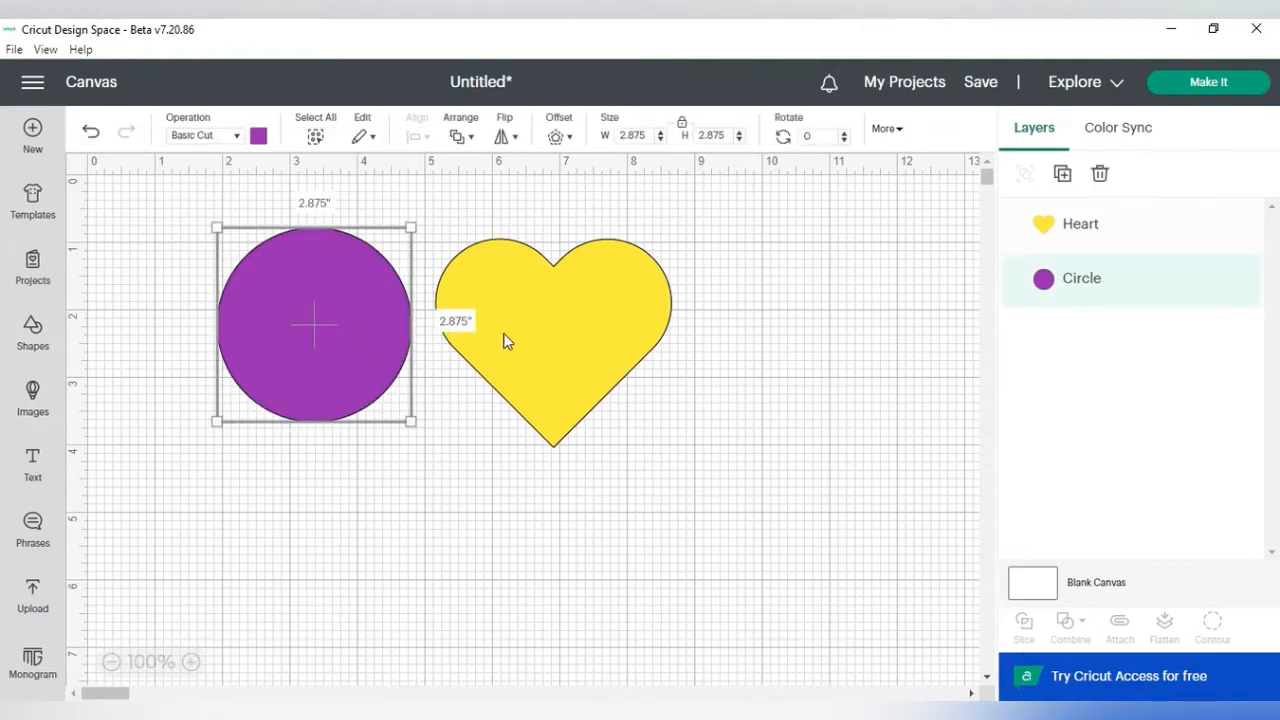
click(529, 349)
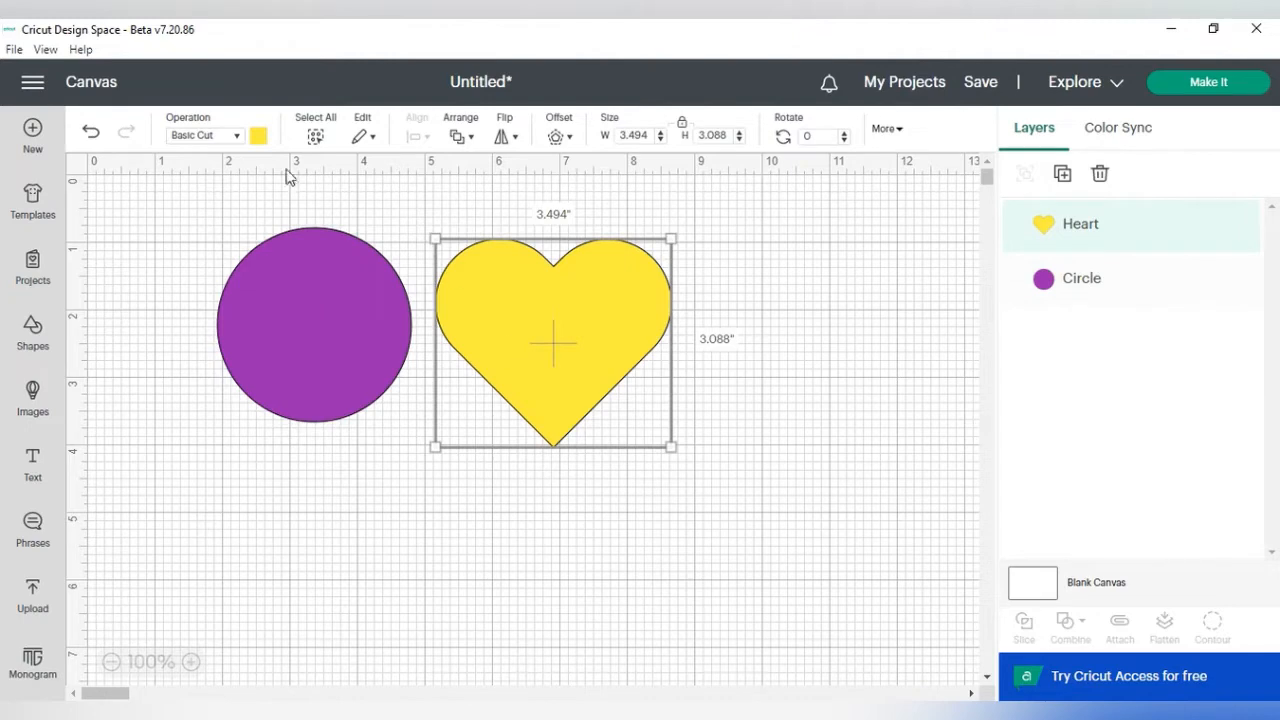
click(502, 292)
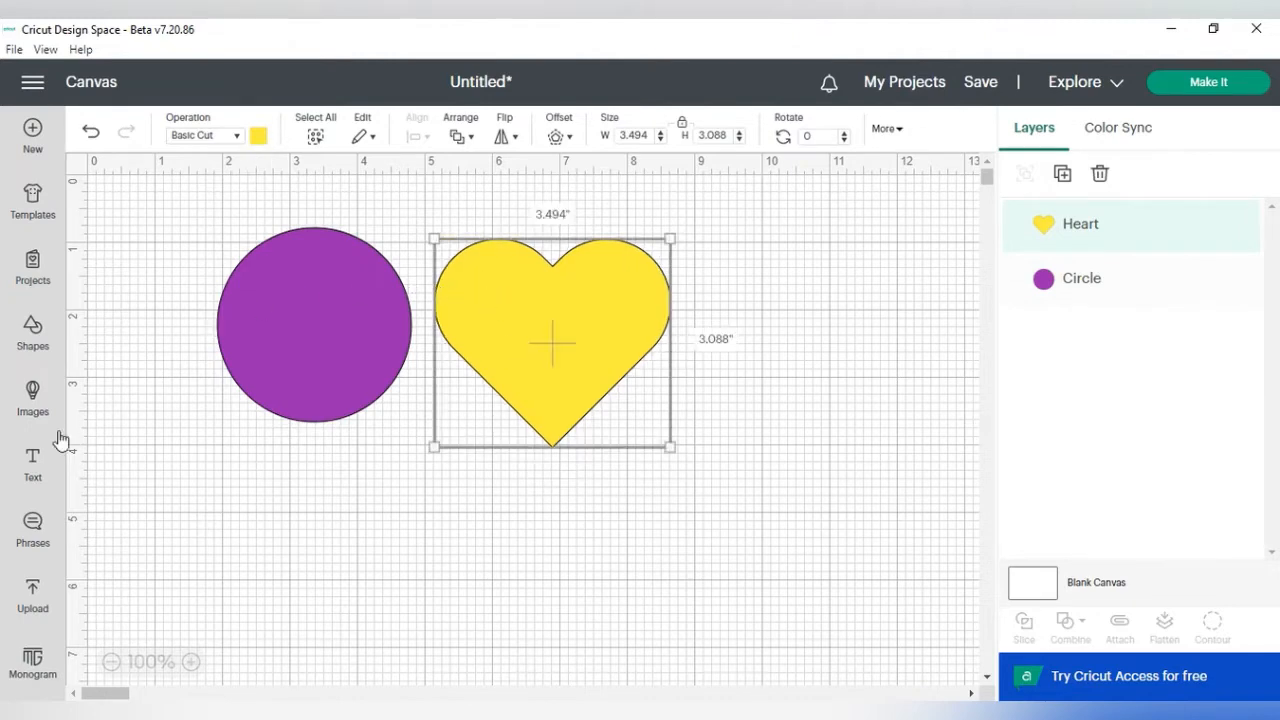
Step: Insert a pentagon shape and move it below the circle and heart
click(33, 338)
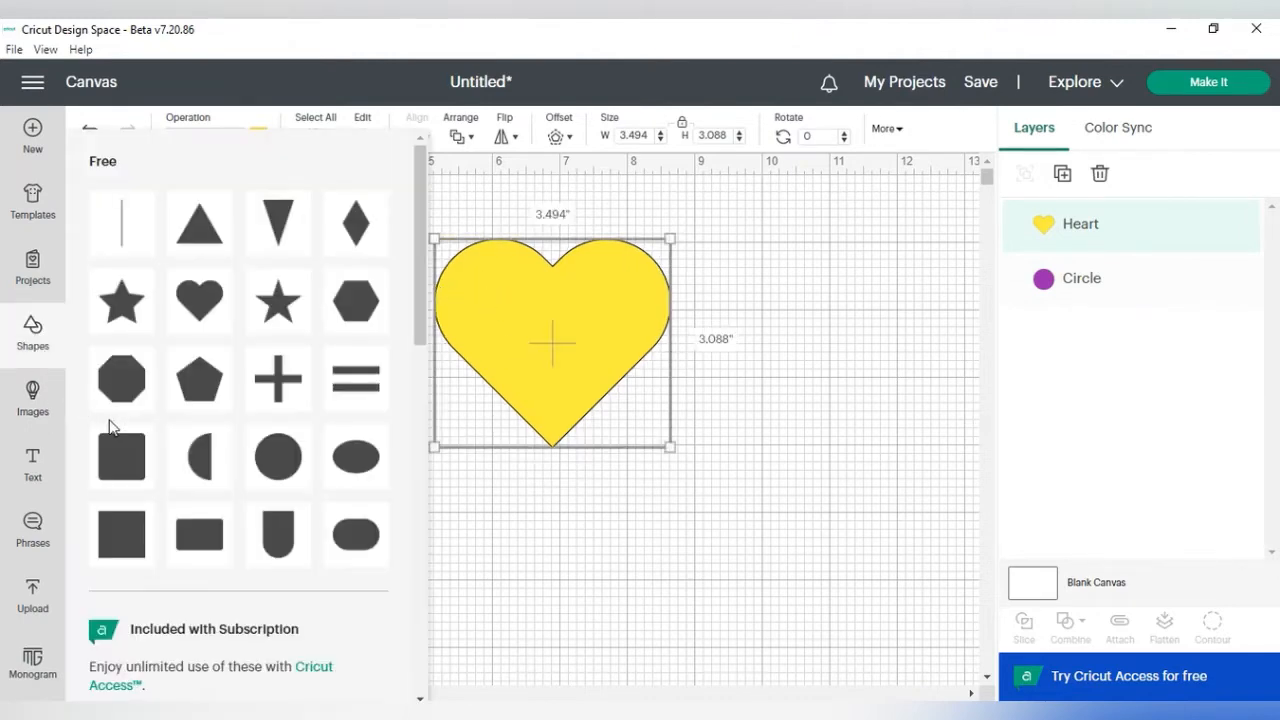
click(197, 385)
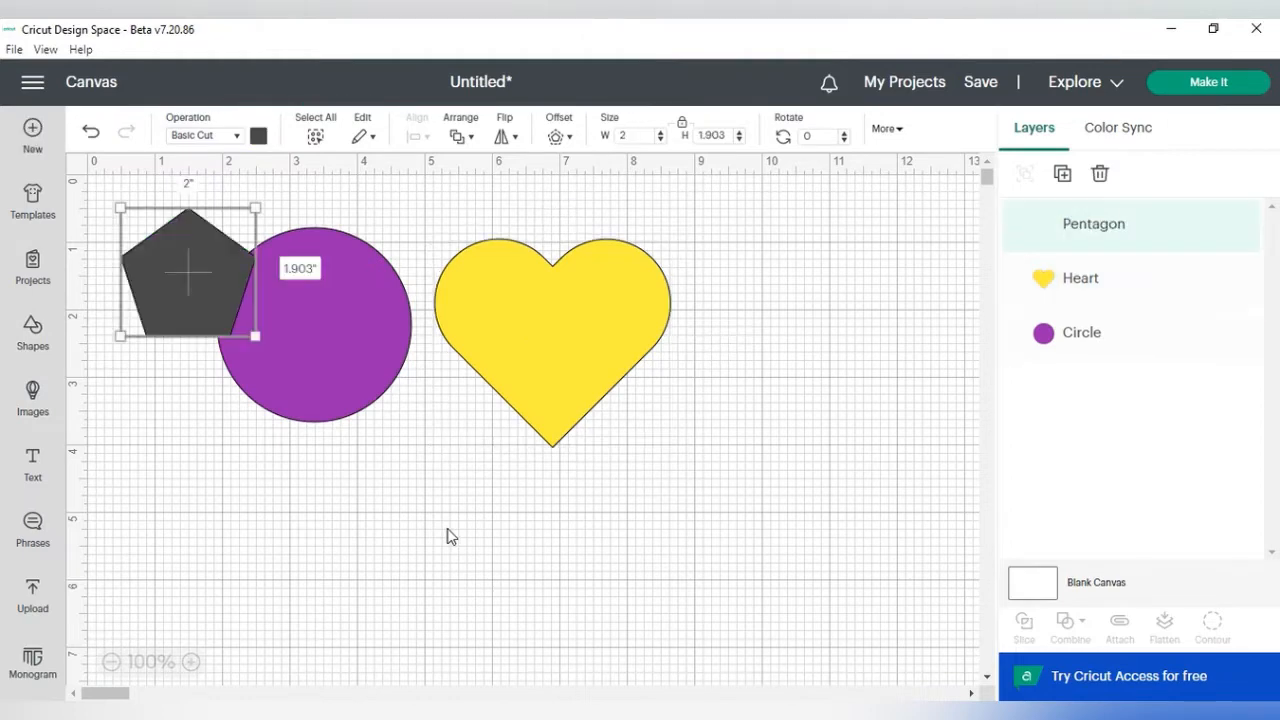
drag(183, 291, 392, 535)
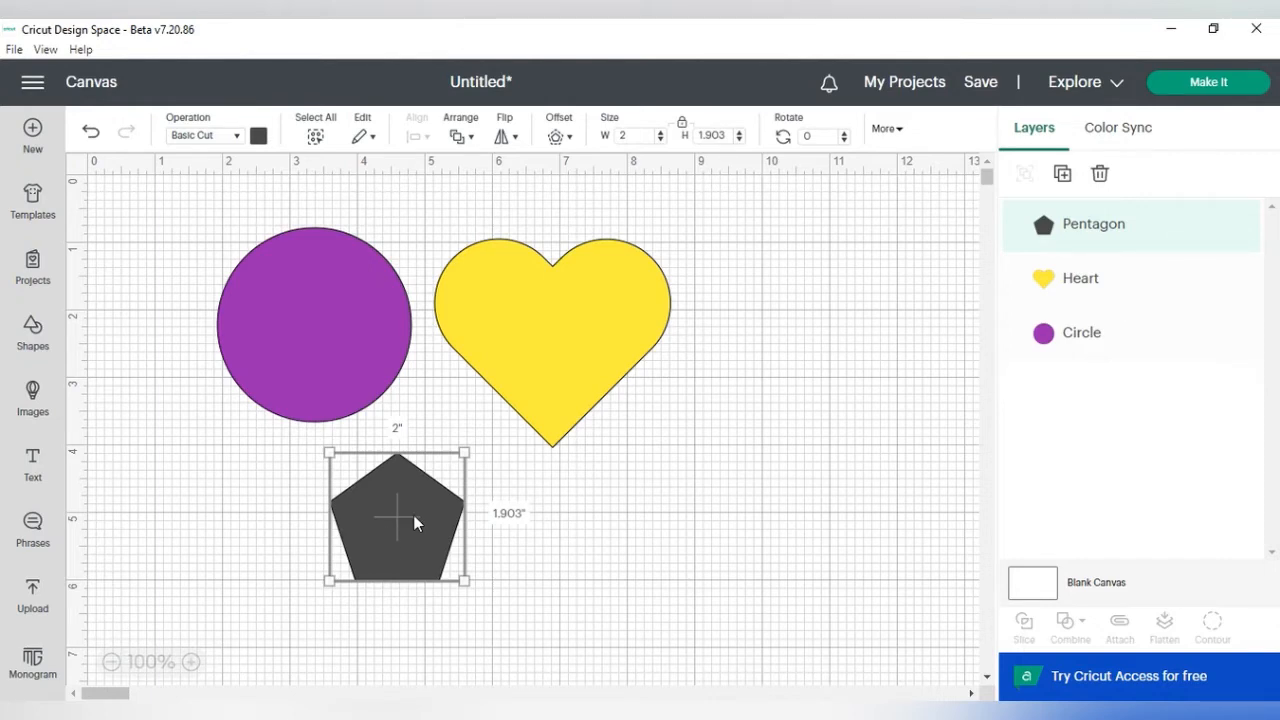
Step: Change the pentagon's color to blue
click(258, 135)
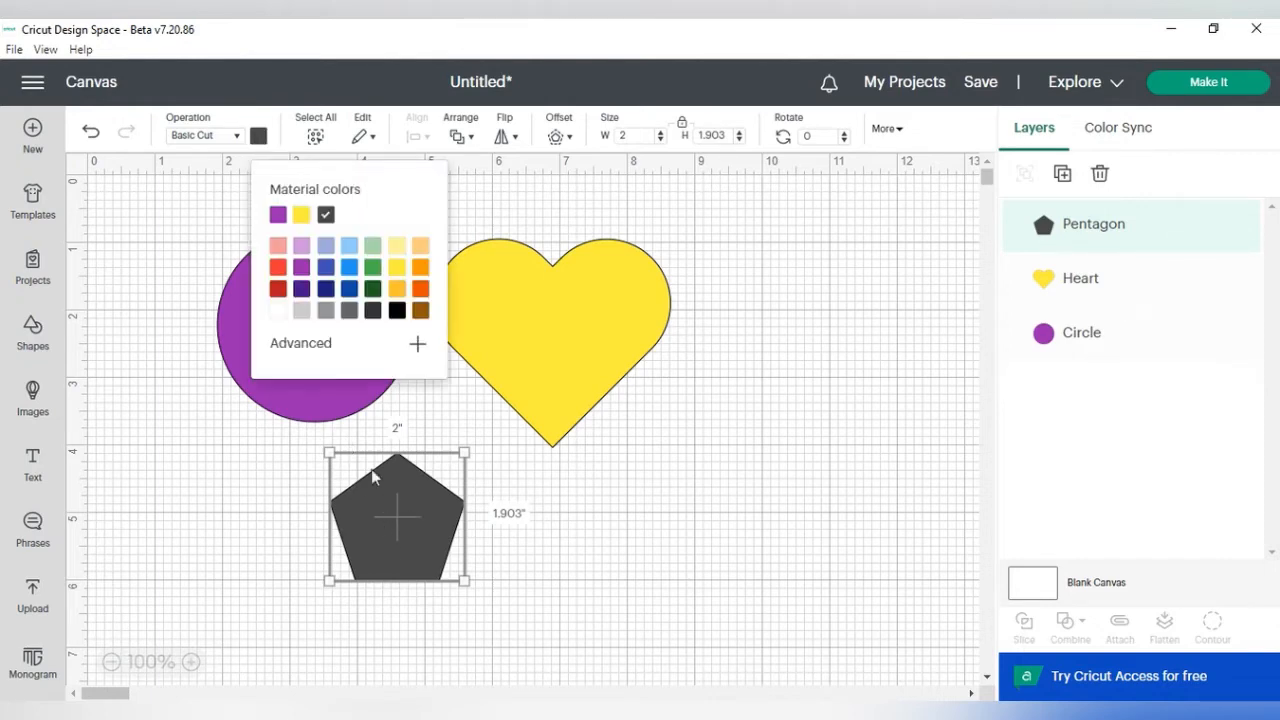
click(327, 267)
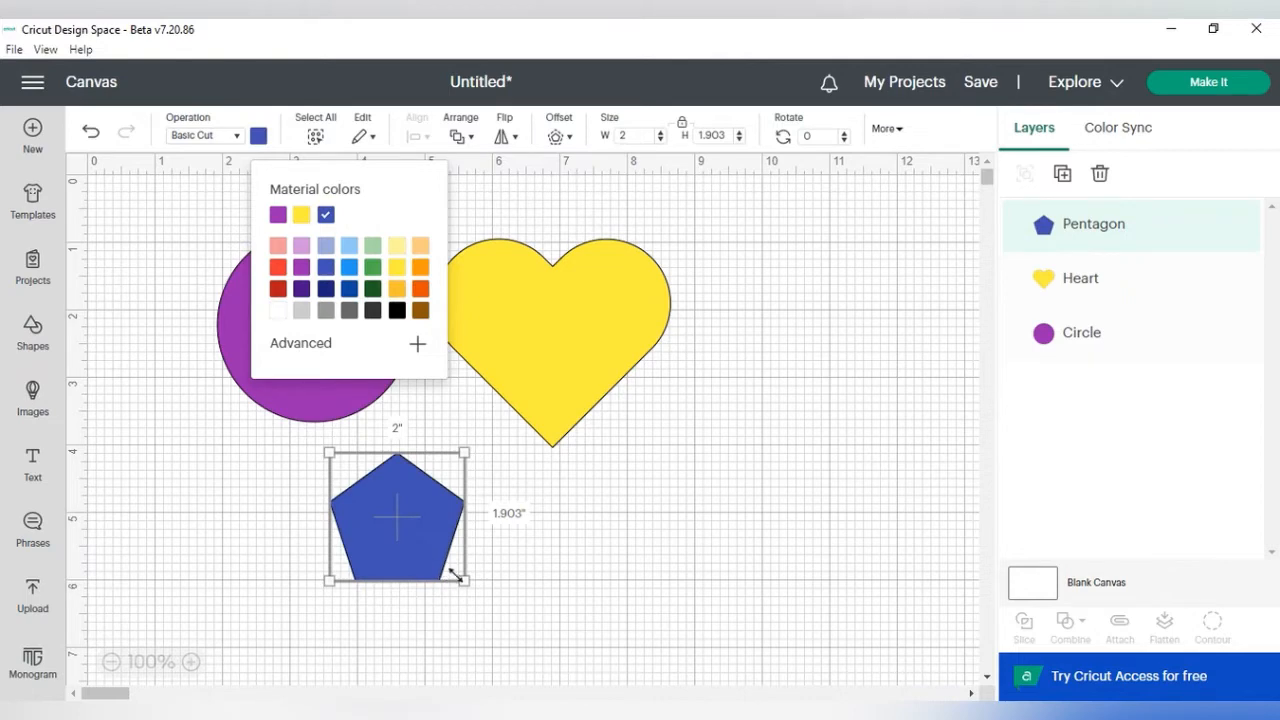
Step: Enlarge the pentagon to about 2.49 × 2.37 inches and move it to the lower right corner
drag(463, 580, 495, 600)
drag(450, 517, 918, 678)
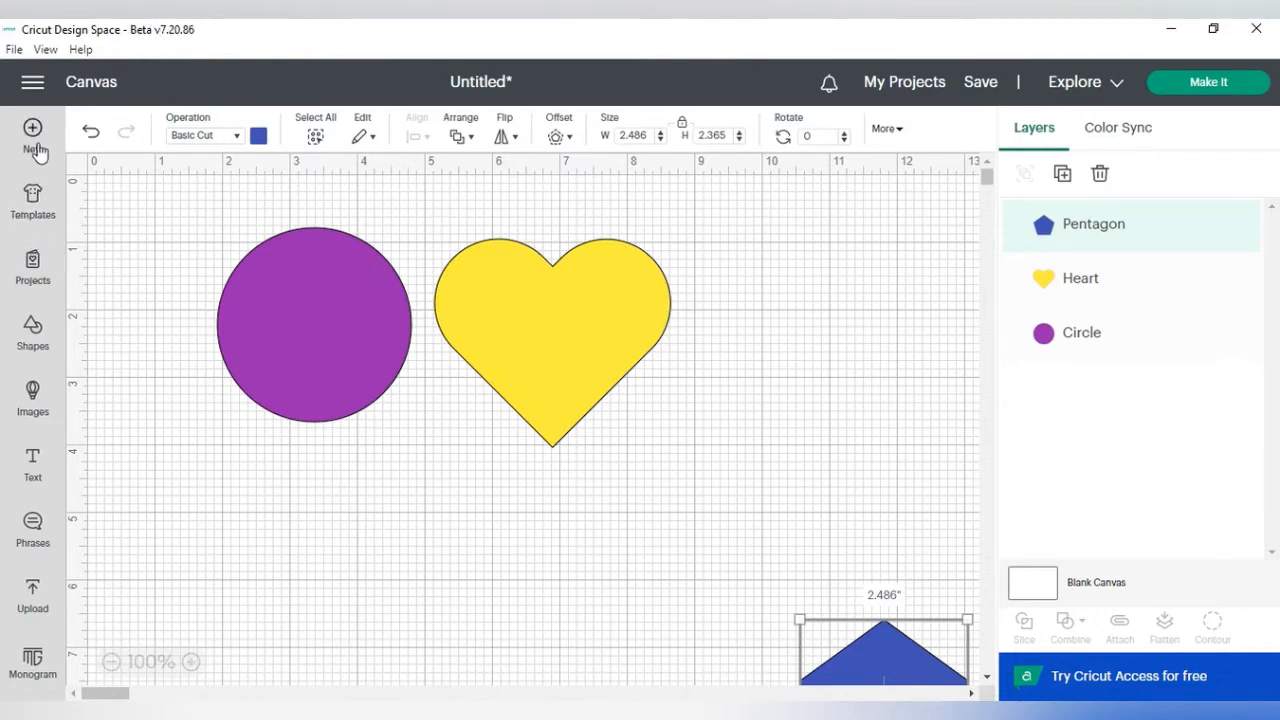
Step: Open the Design Space settings and close them
click(33, 84)
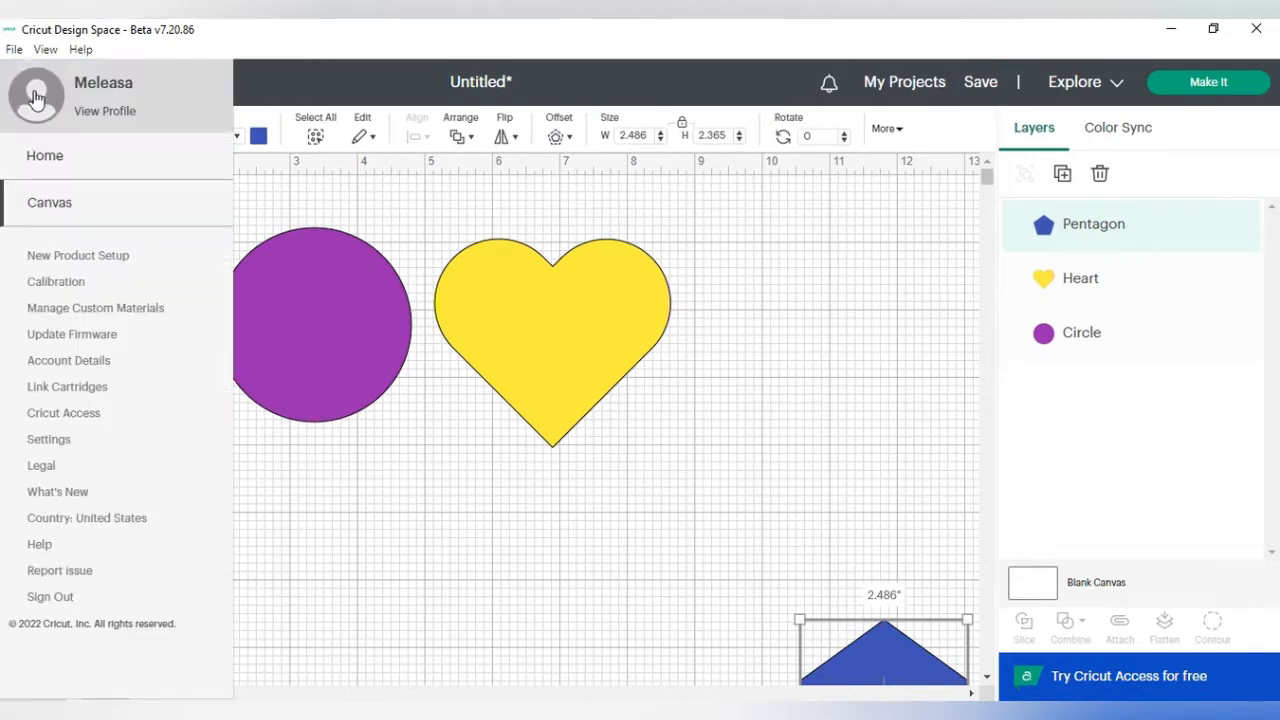
click(55, 442)
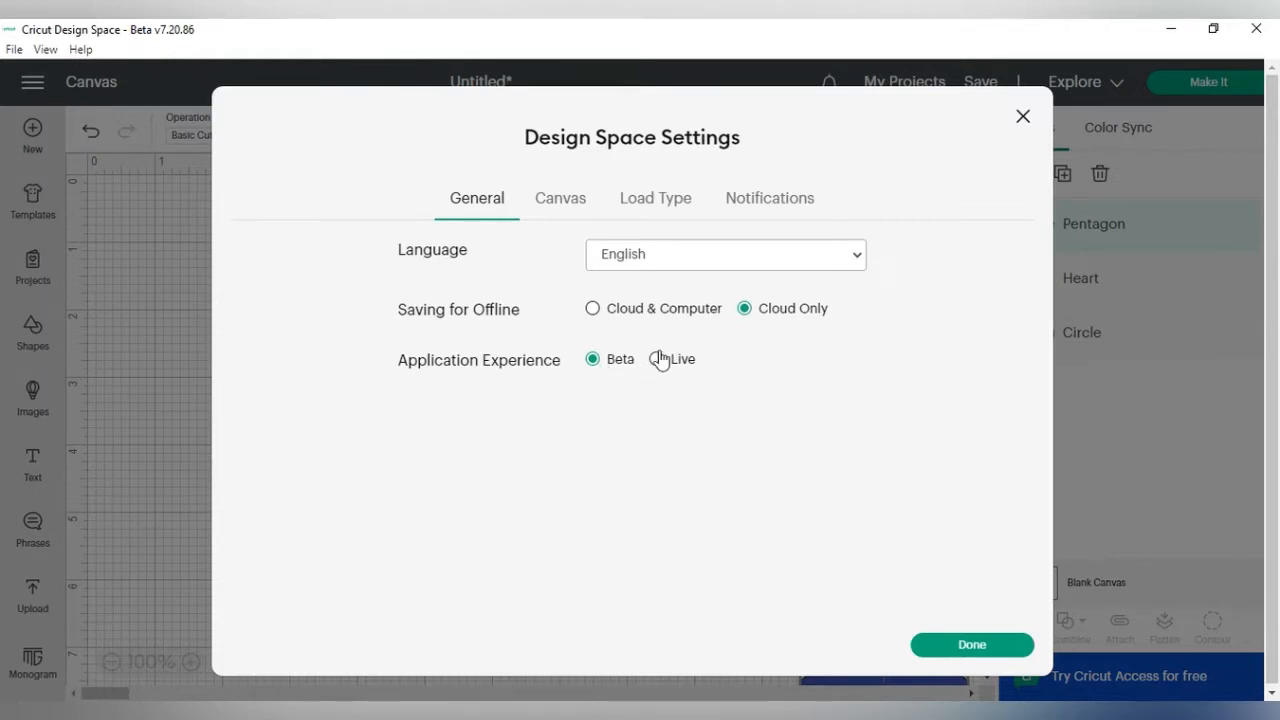
click(972, 648)
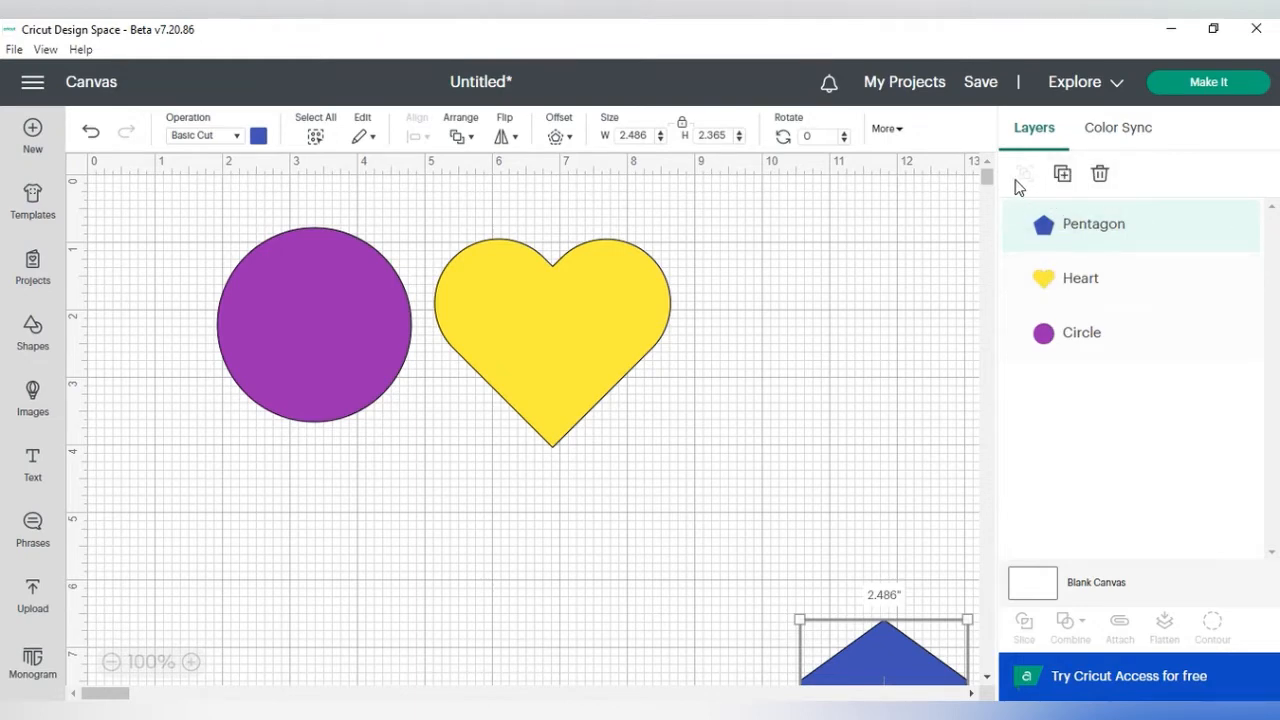
Step: Group the circle and heart, move the group, and ungroup them again
drag(175, 209, 766, 483)
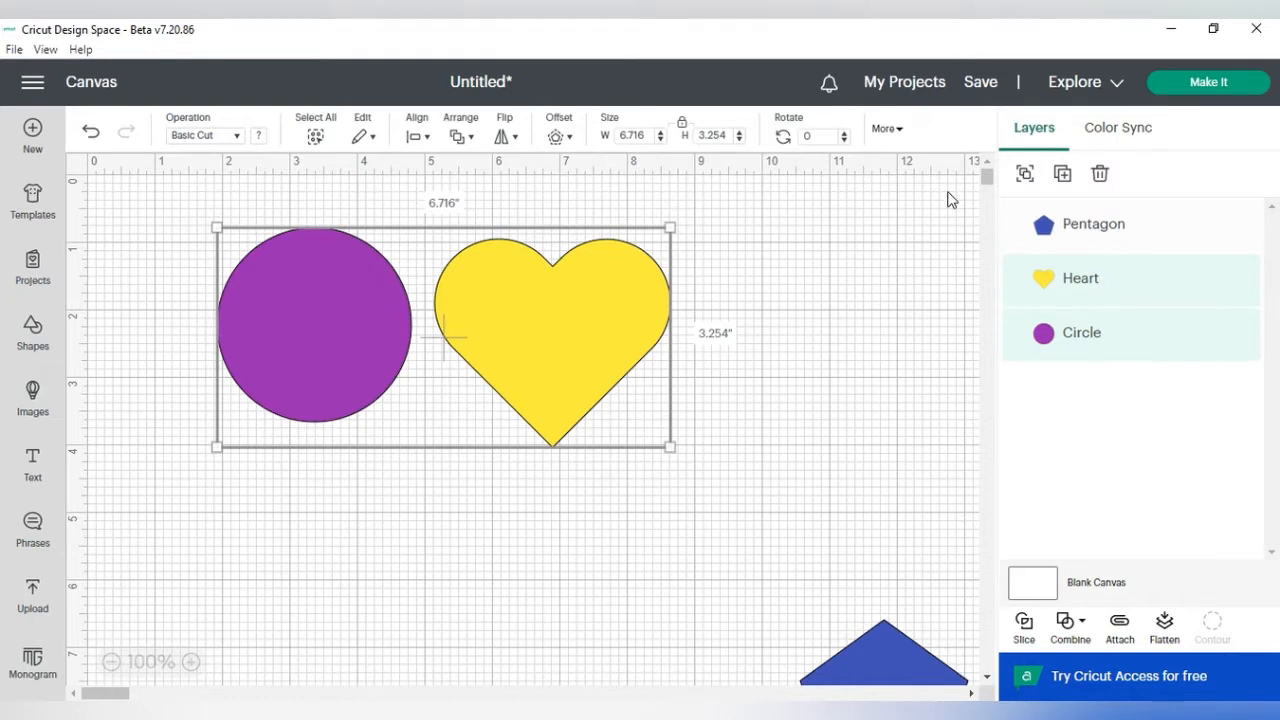
click(1024, 177)
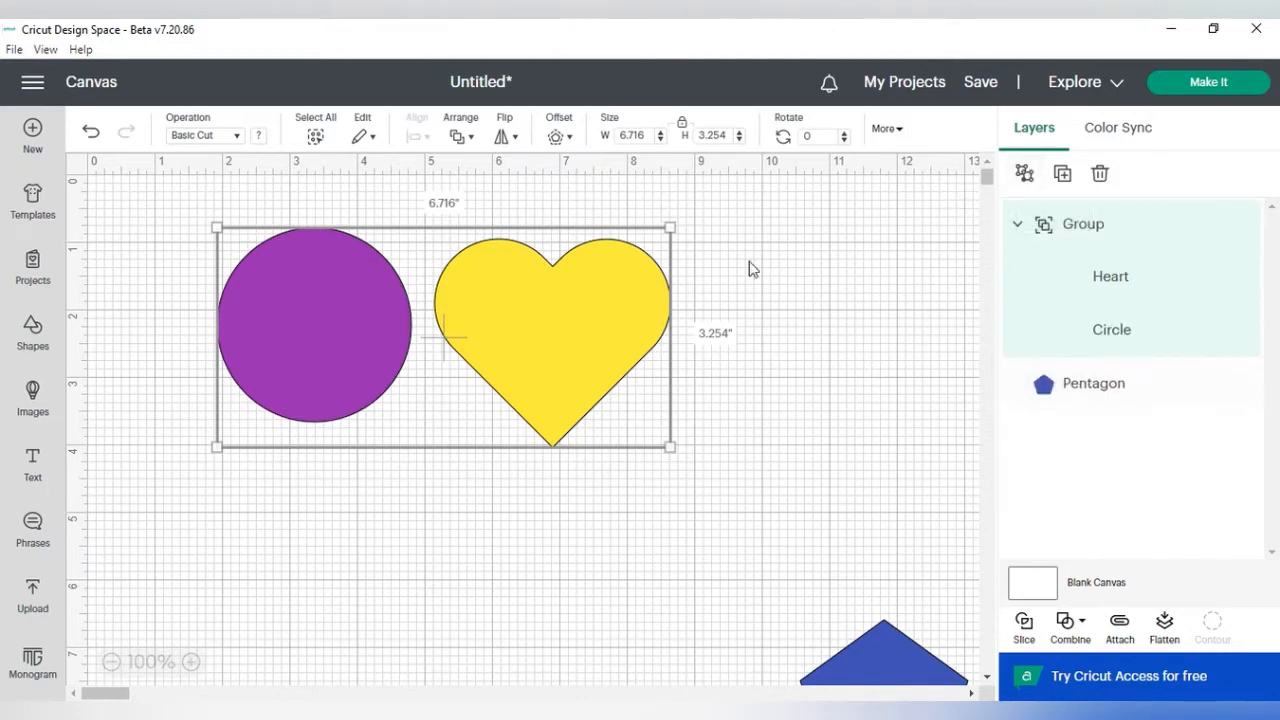
drag(566, 338, 641, 354)
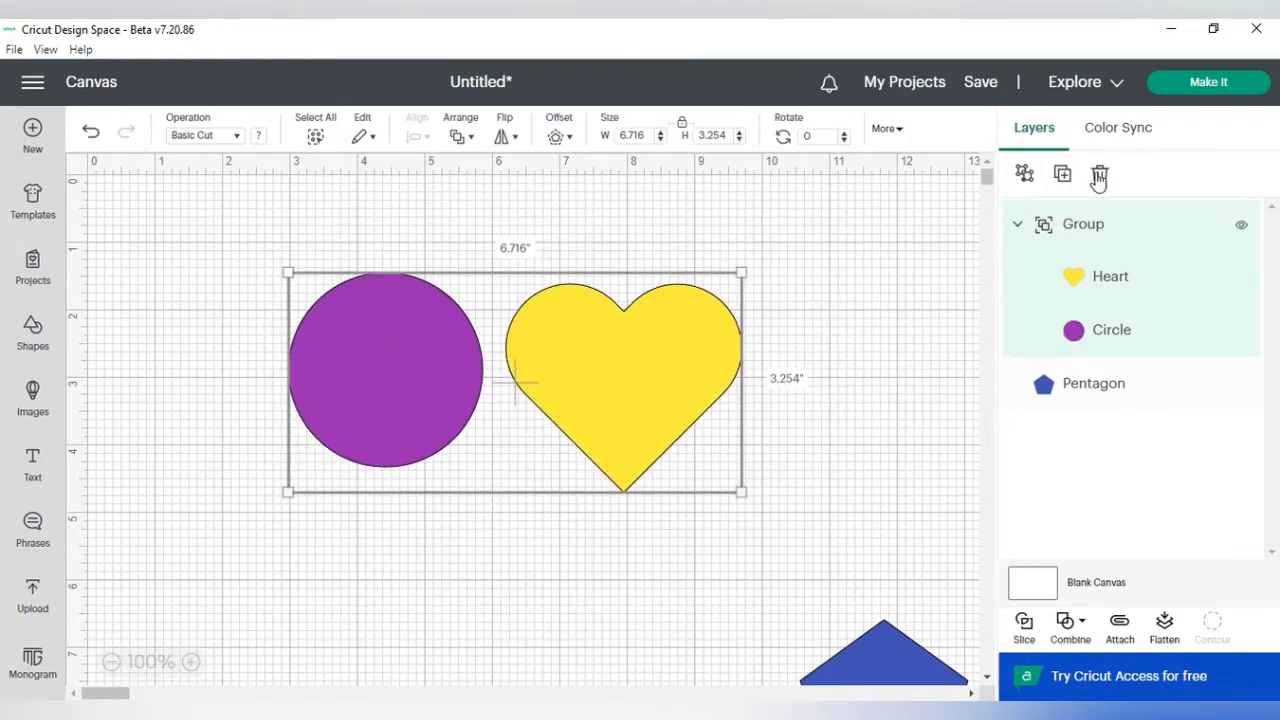
click(1024, 176)
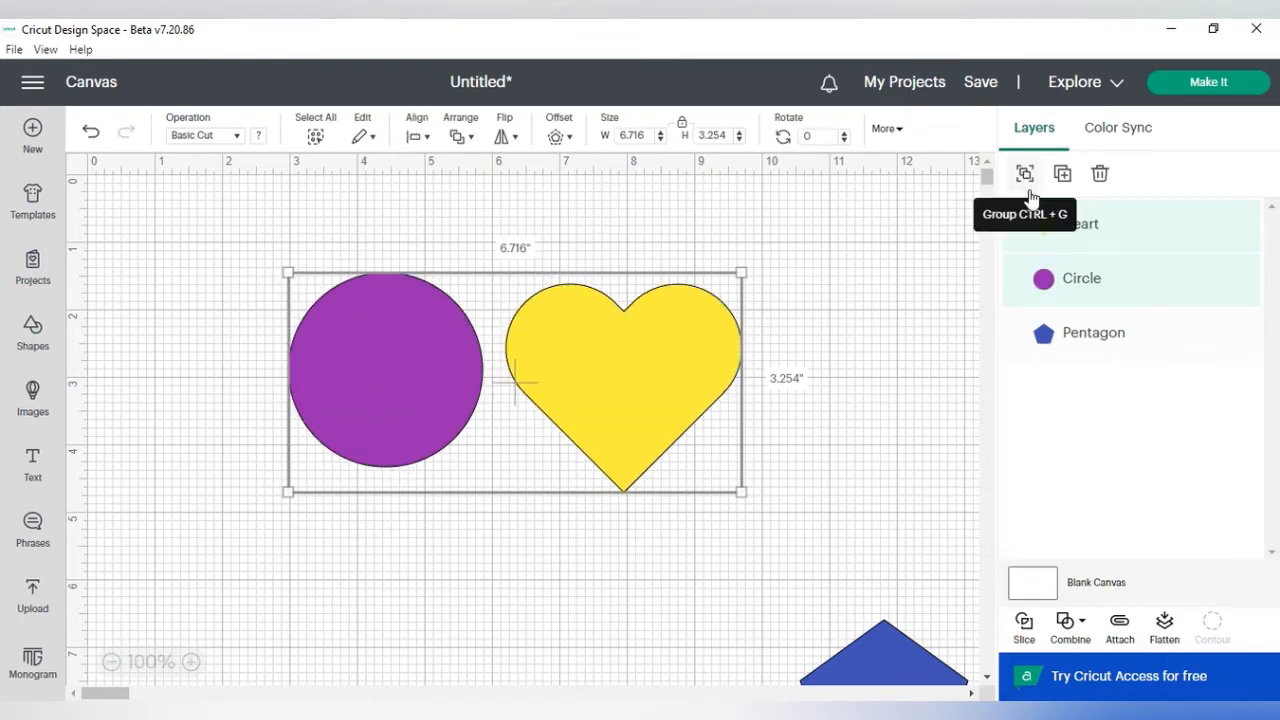
Step: Spread the circle and heart apart near the top and place the pentagon below them
drag(711, 362, 757, 353)
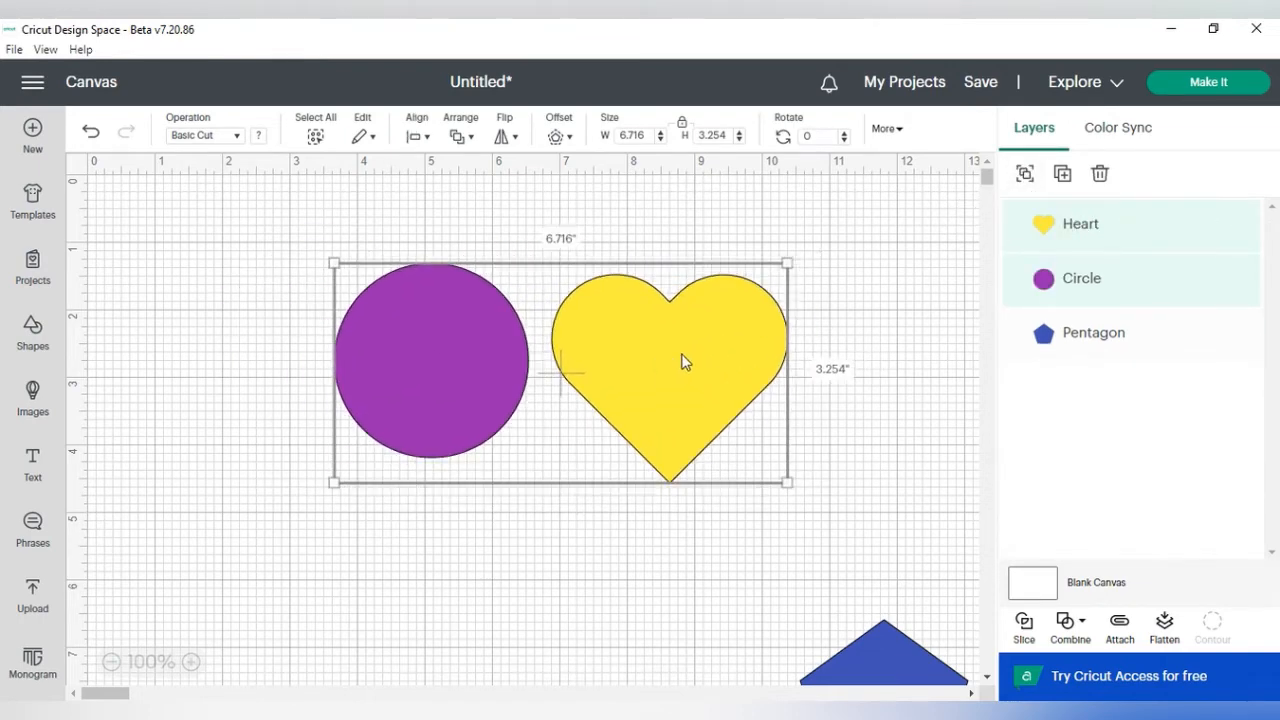
click(612, 597)
drag(665, 448, 728, 430)
drag(438, 407, 397, 370)
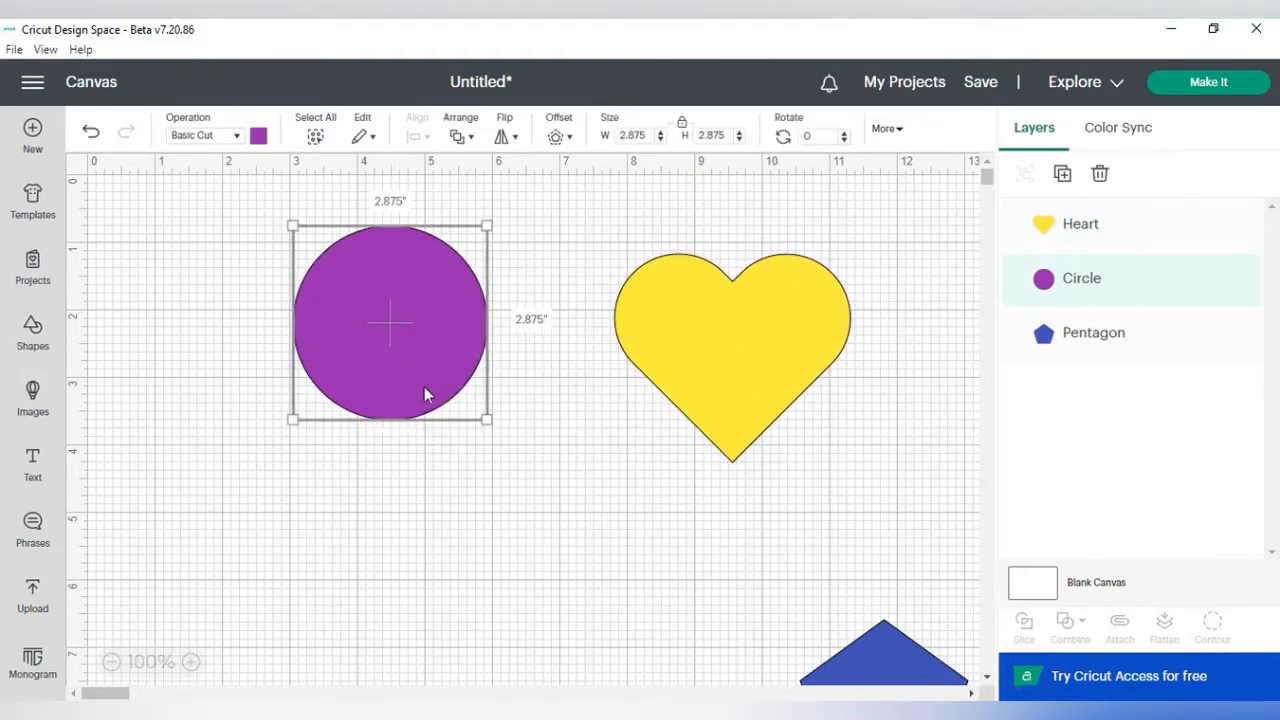
drag(766, 363, 719, 333)
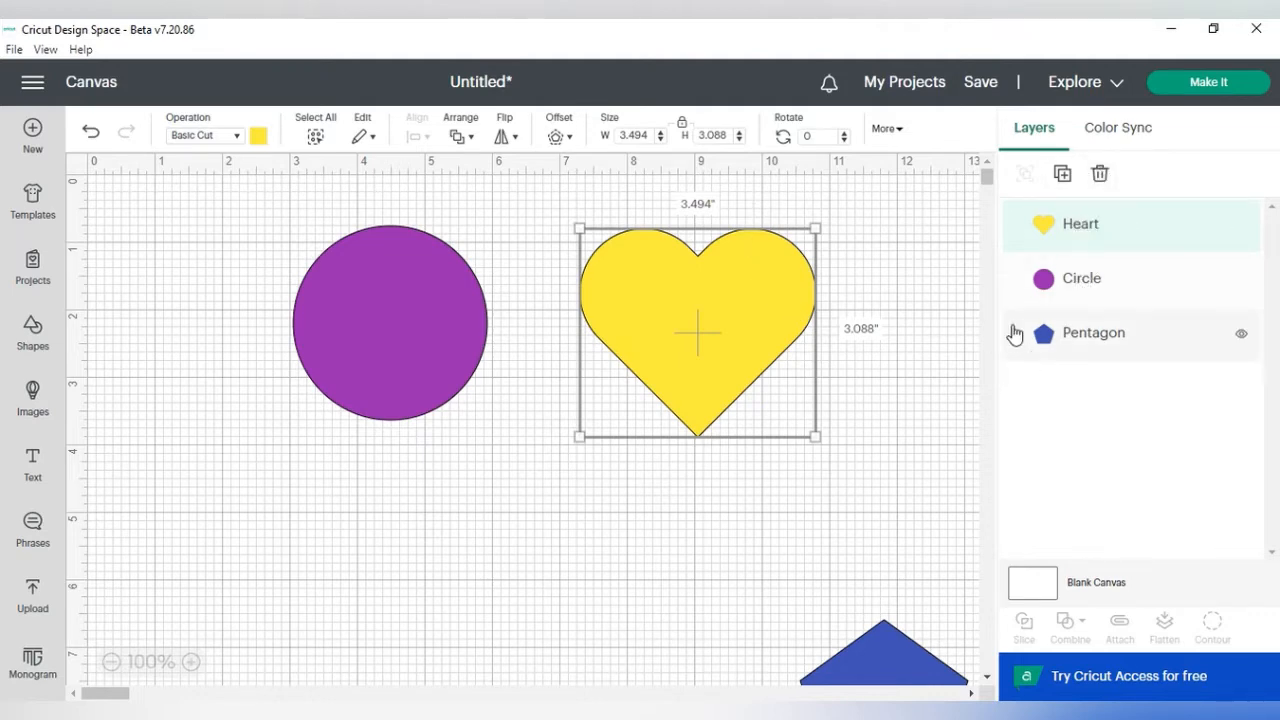
drag(907, 658, 600, 488)
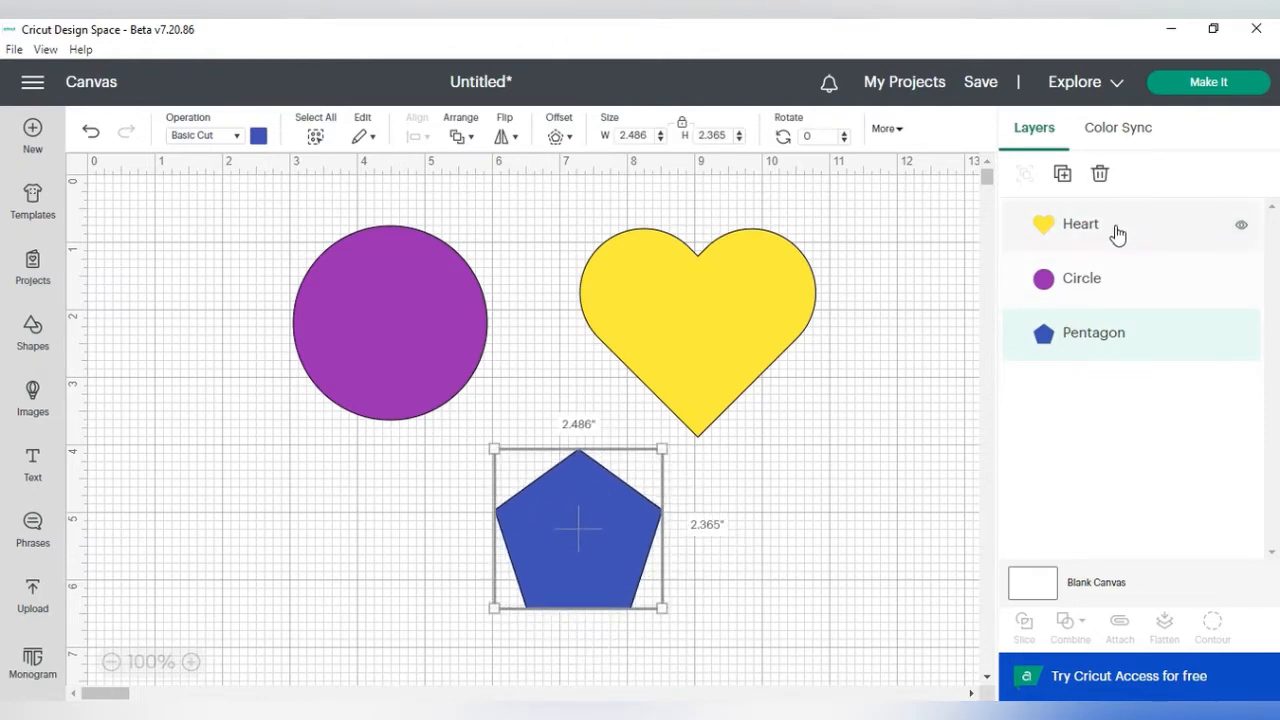
Step: Rename the heart layer to yellow Heart
click(730, 289)
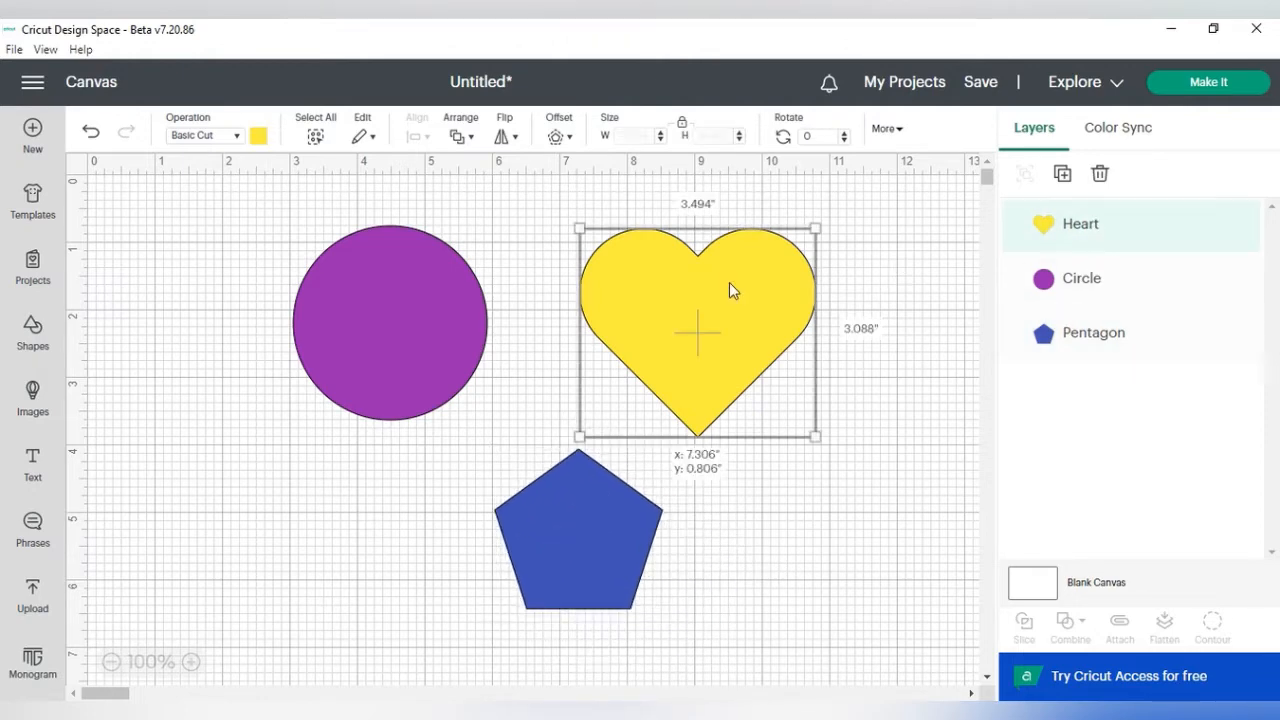
double_click(1088, 240)
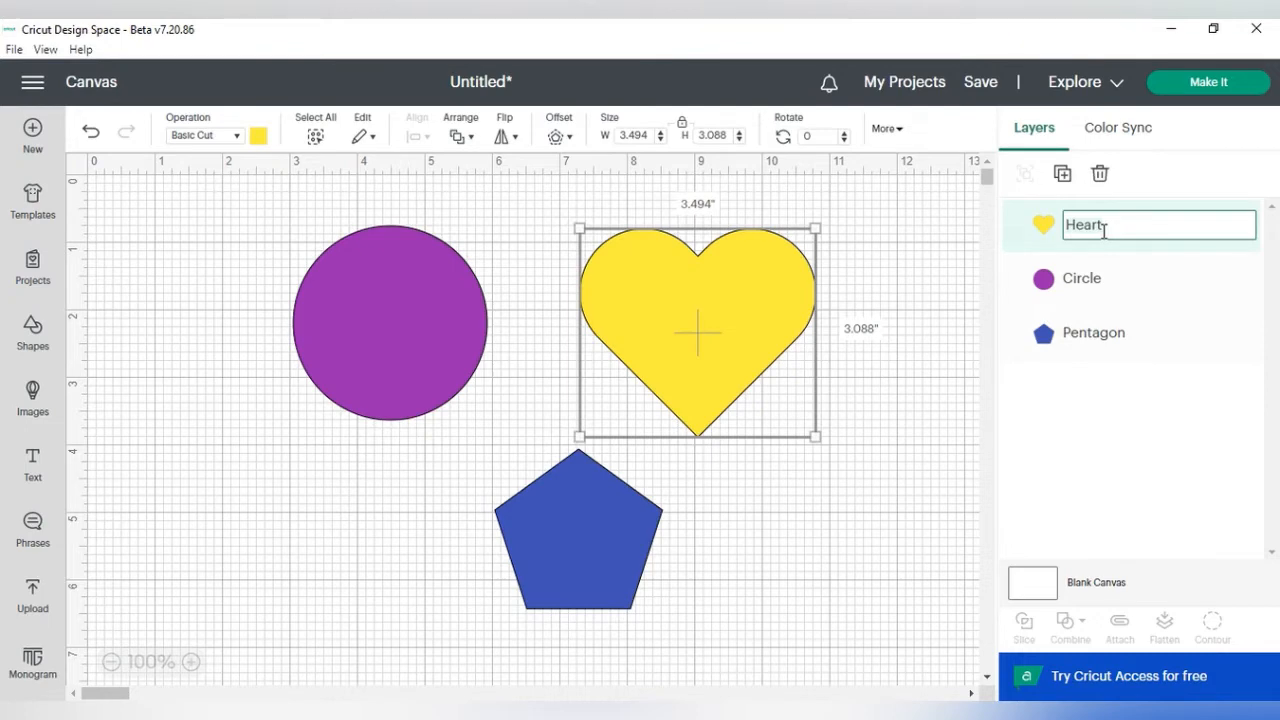
text(yellow)
click(1100, 294)
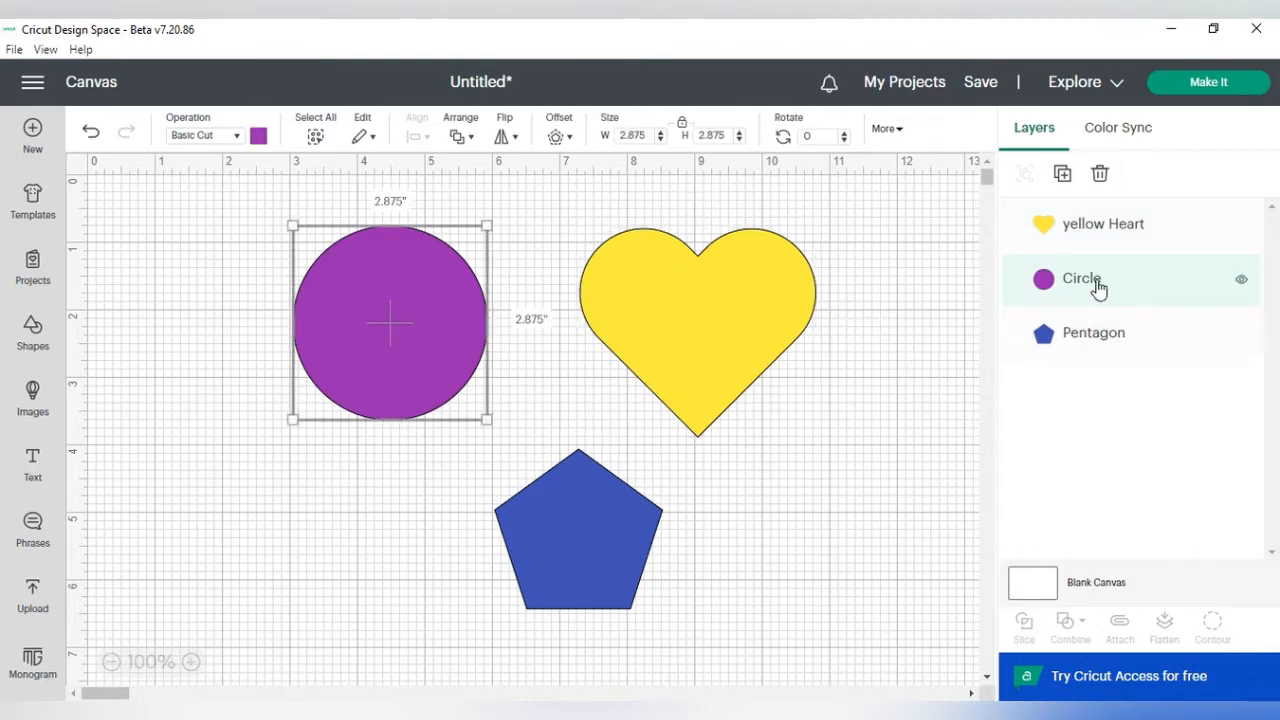
double_click(1098, 280)
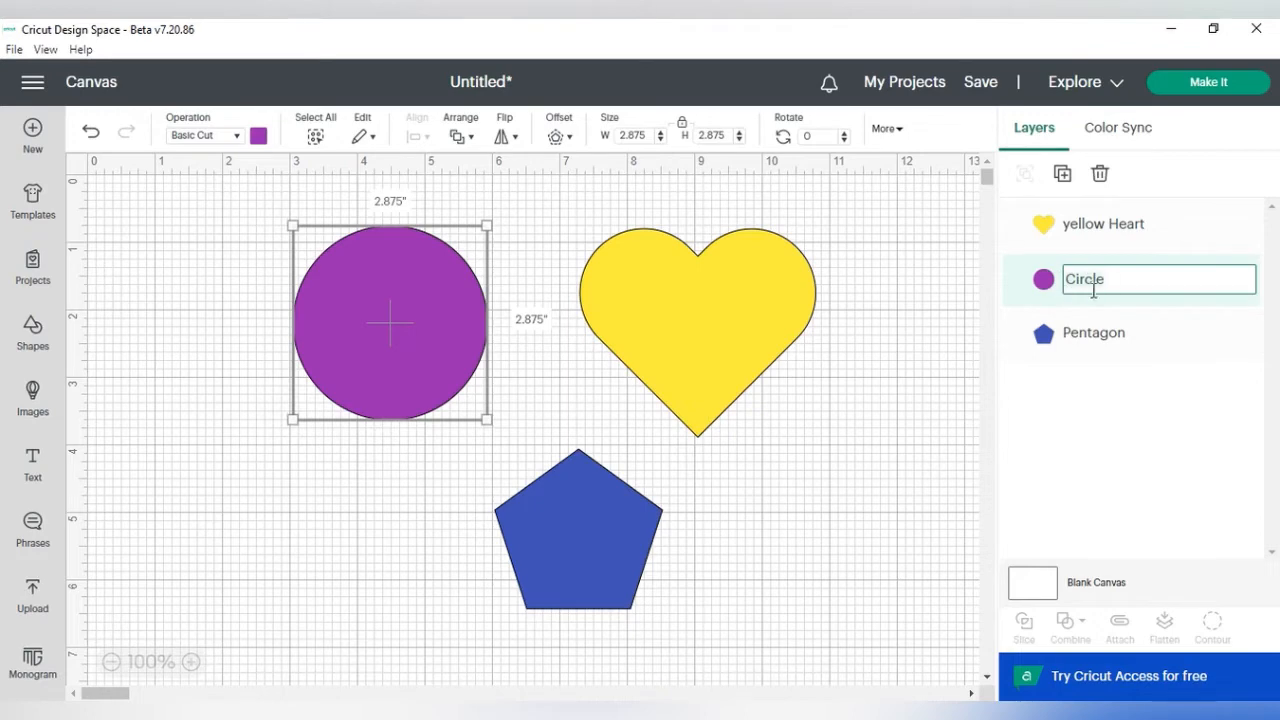
click(823, 400)
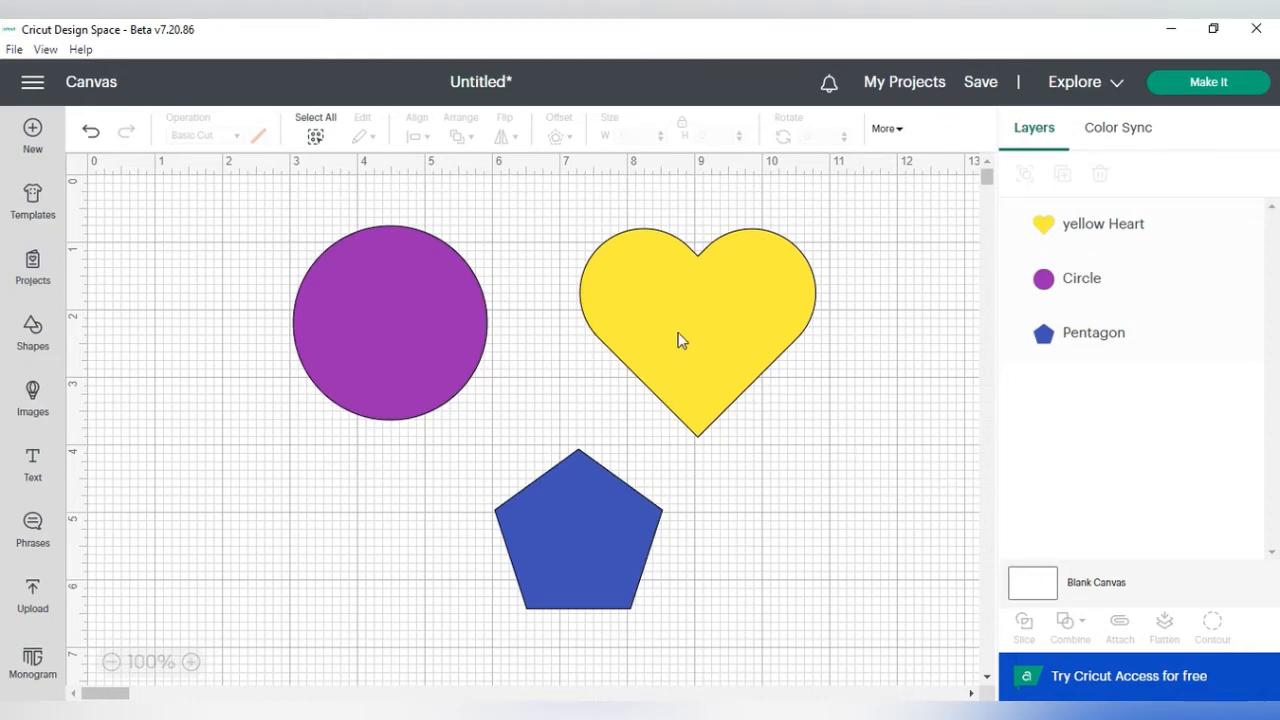
Step: Nudge the heart slightly left and move the pentagon back to the lower right corner
drag(679, 340, 648, 328)
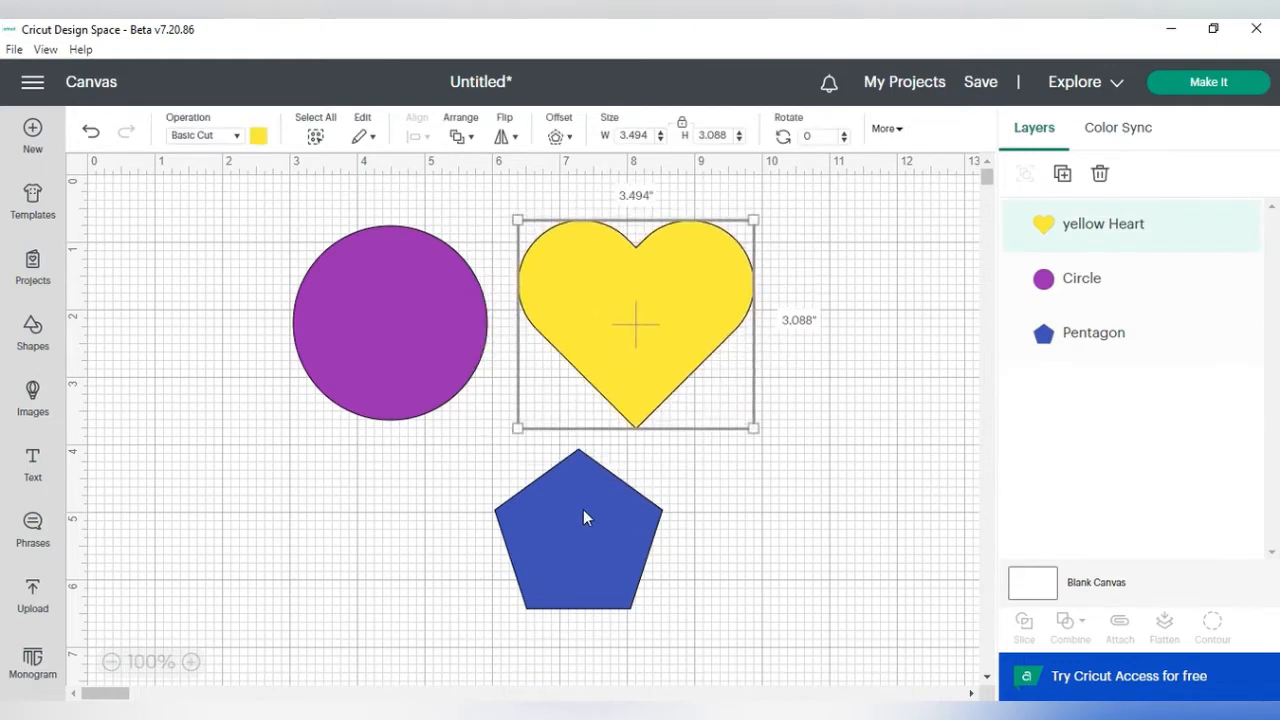
drag(585, 517, 837, 665)
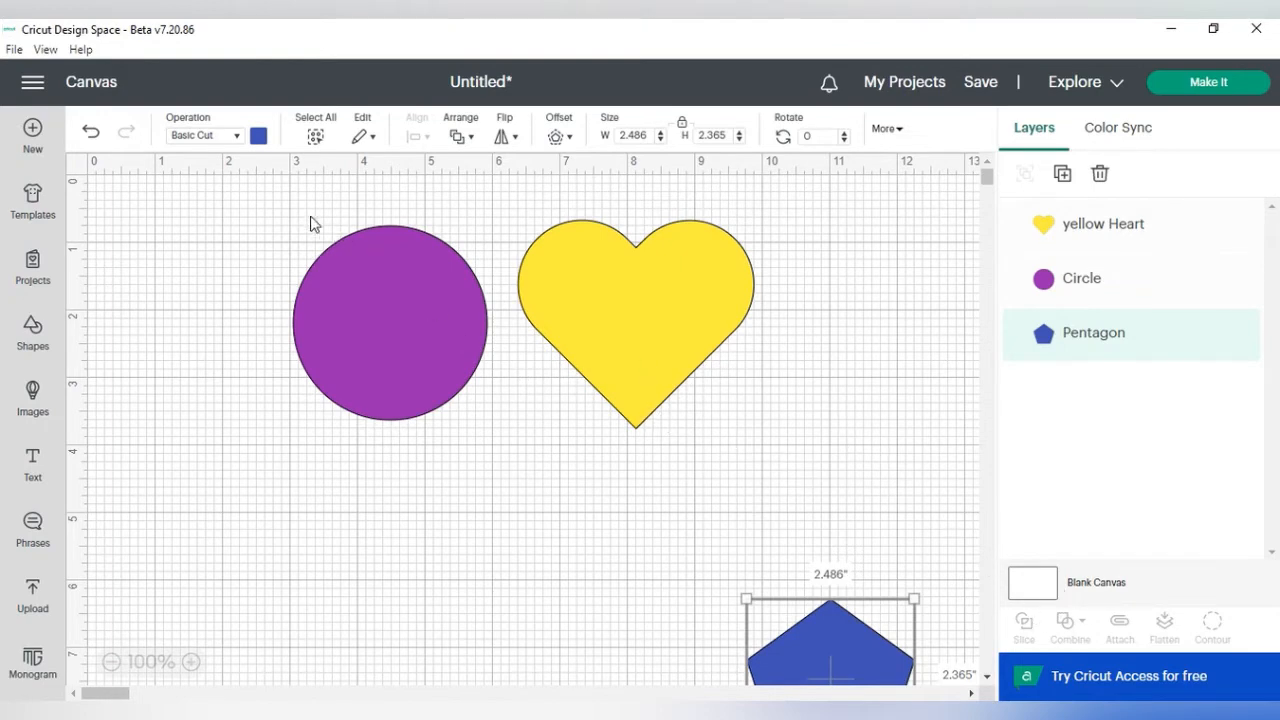
Step: Select the circle and heart together and view the Combine options
drag(272, 193, 785, 457)
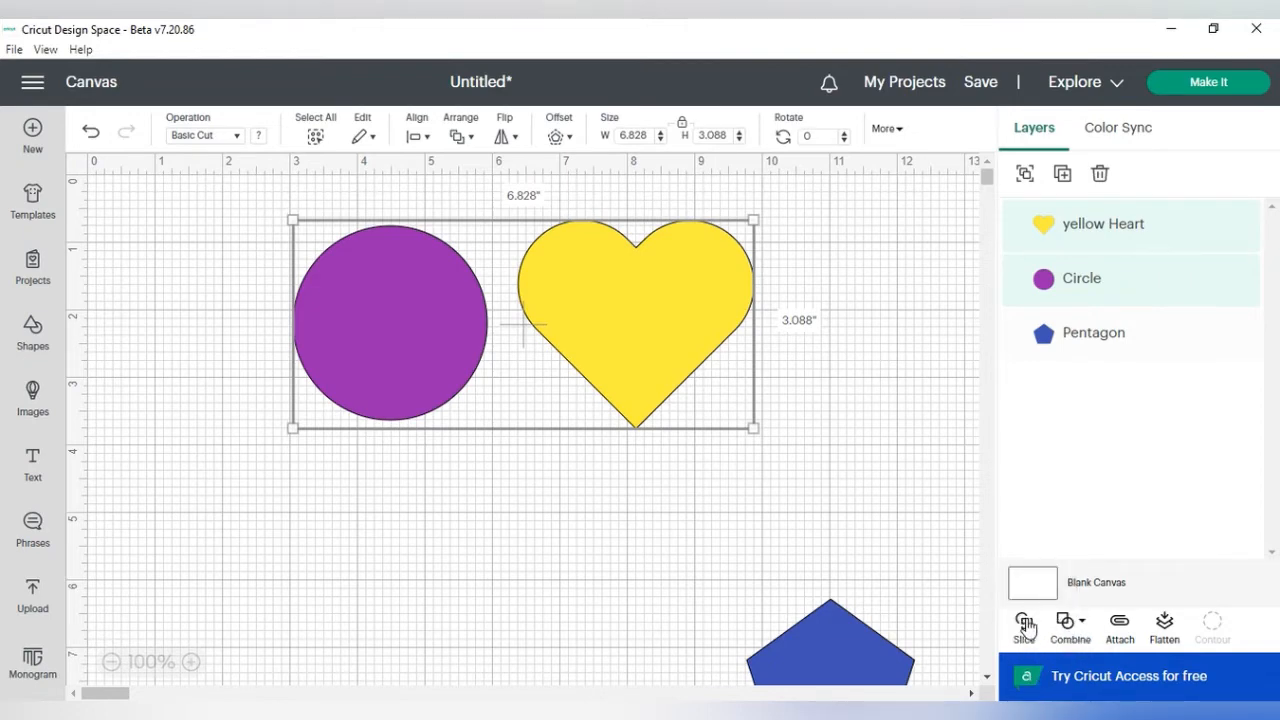
click(1080, 626)
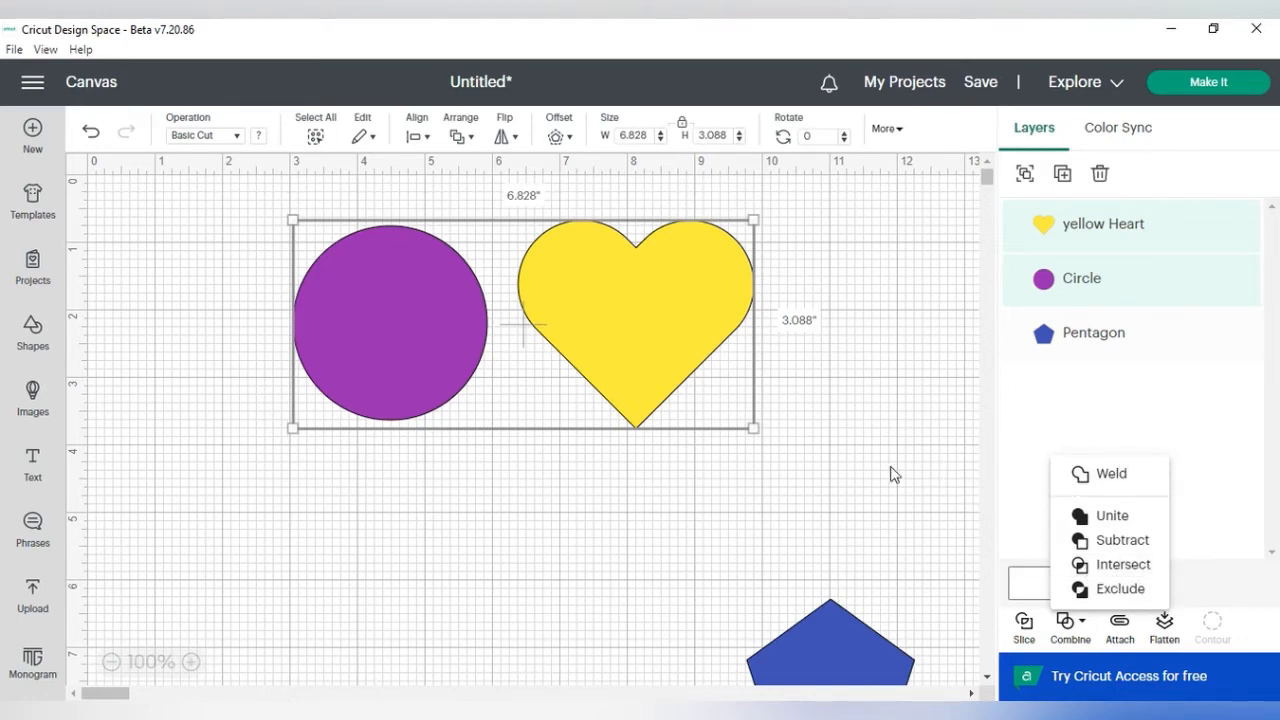
click(855, 418)
click(857, 406)
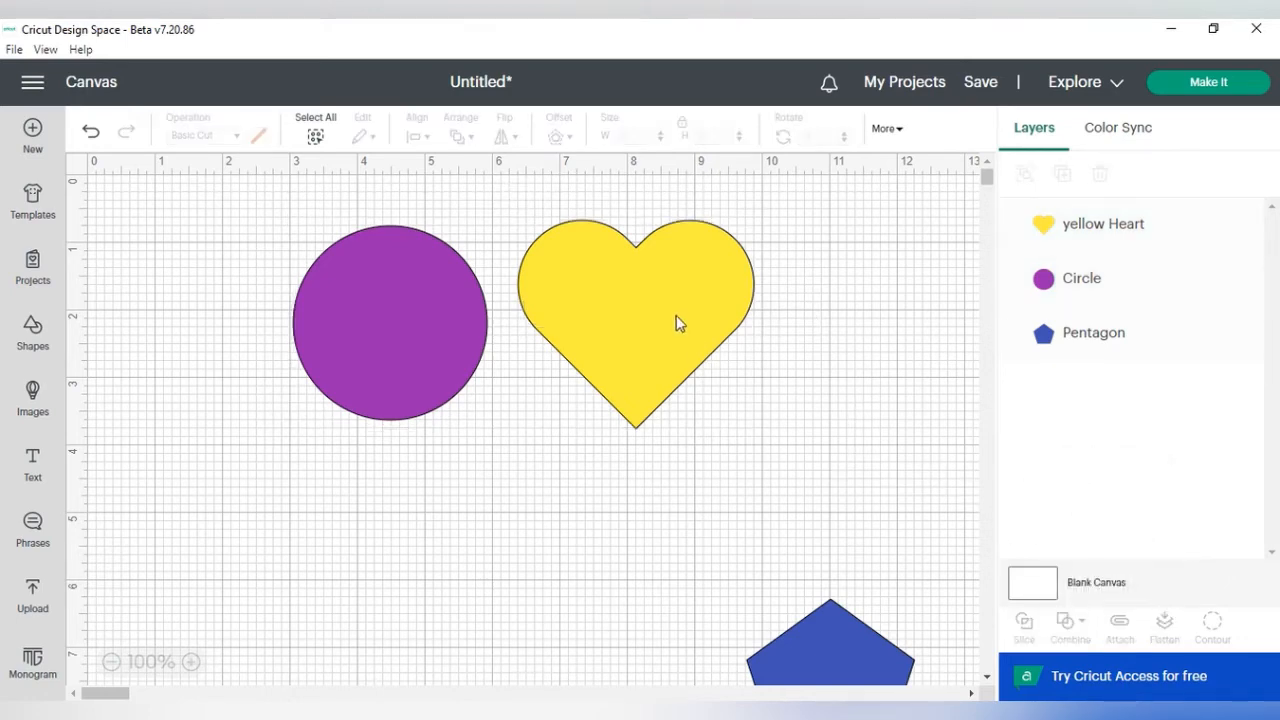
Step: Slide the heart left so it overlaps the right side of the circle
drag(675, 314, 561, 338)
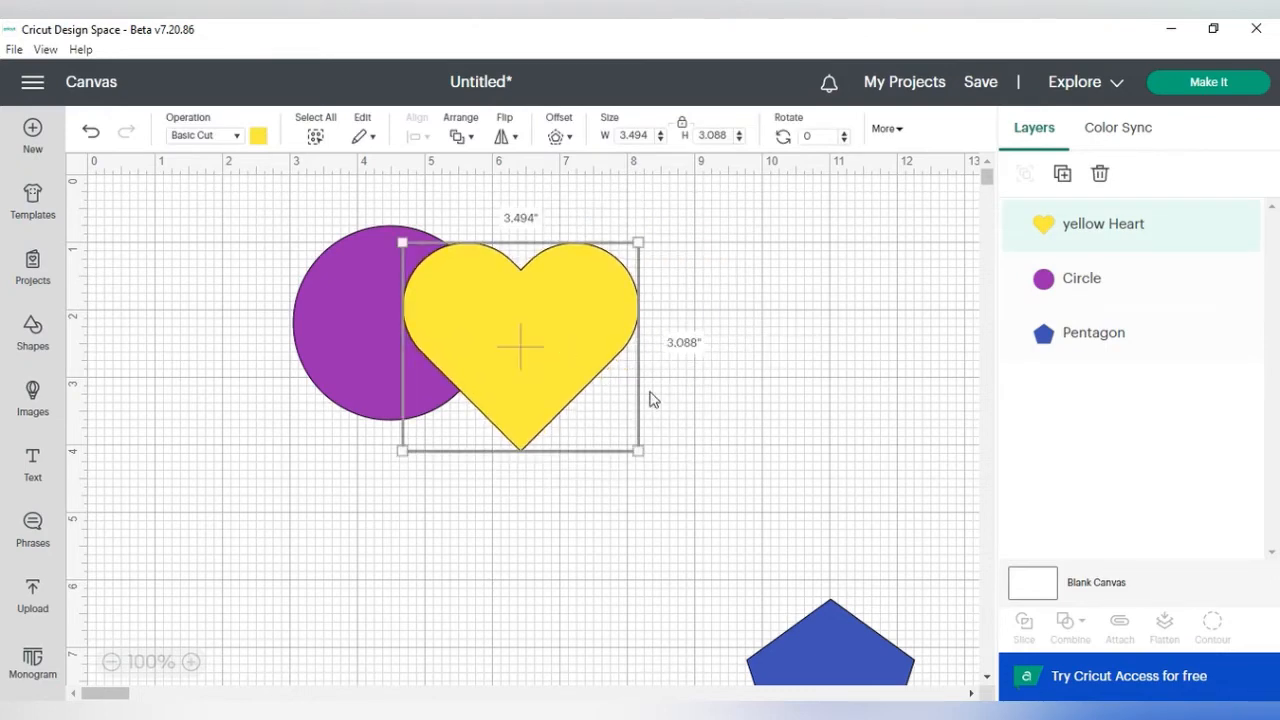
click(783, 337)
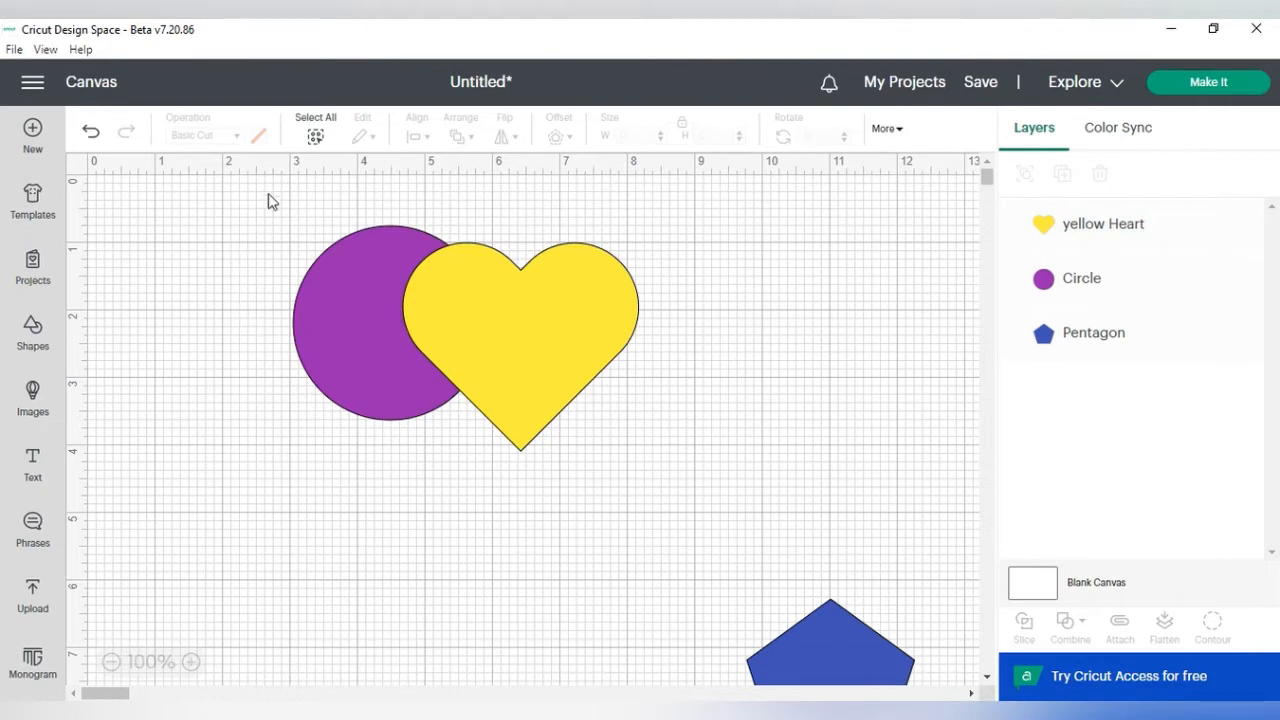
Step: Select the circle and heart, Weld them together, and undo the weld
drag(268, 188, 687, 493)
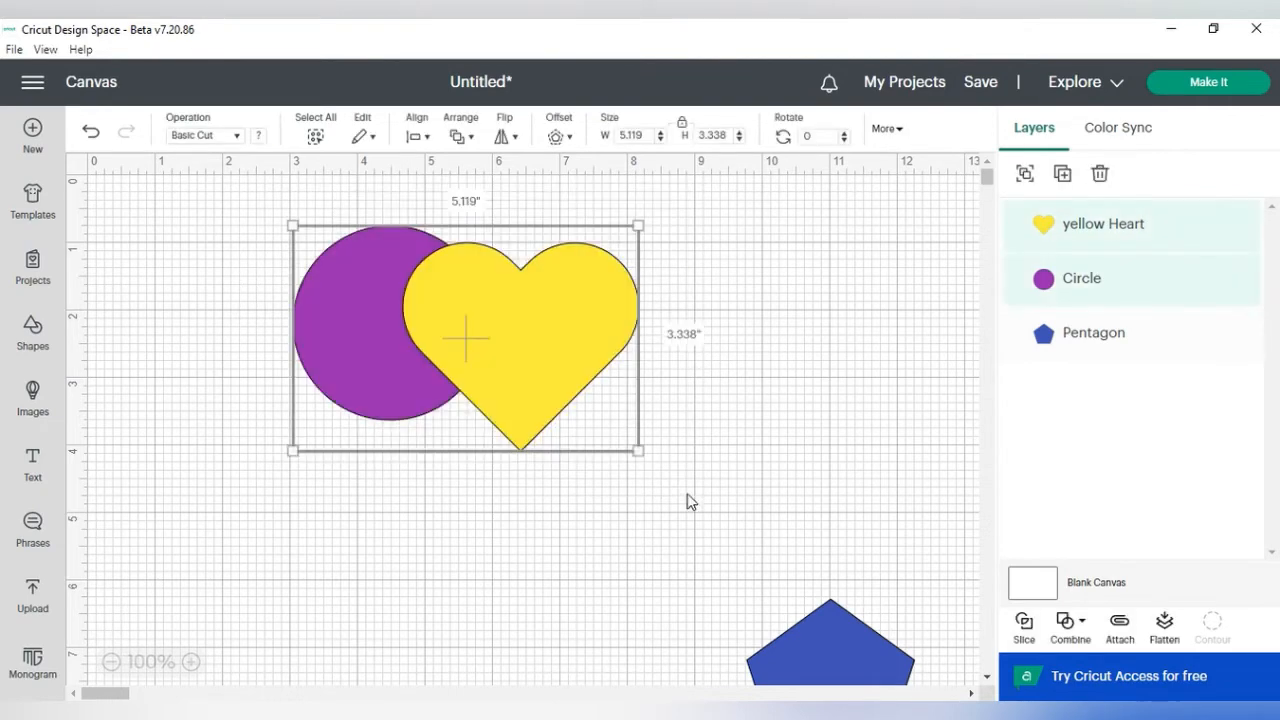
click(1070, 626)
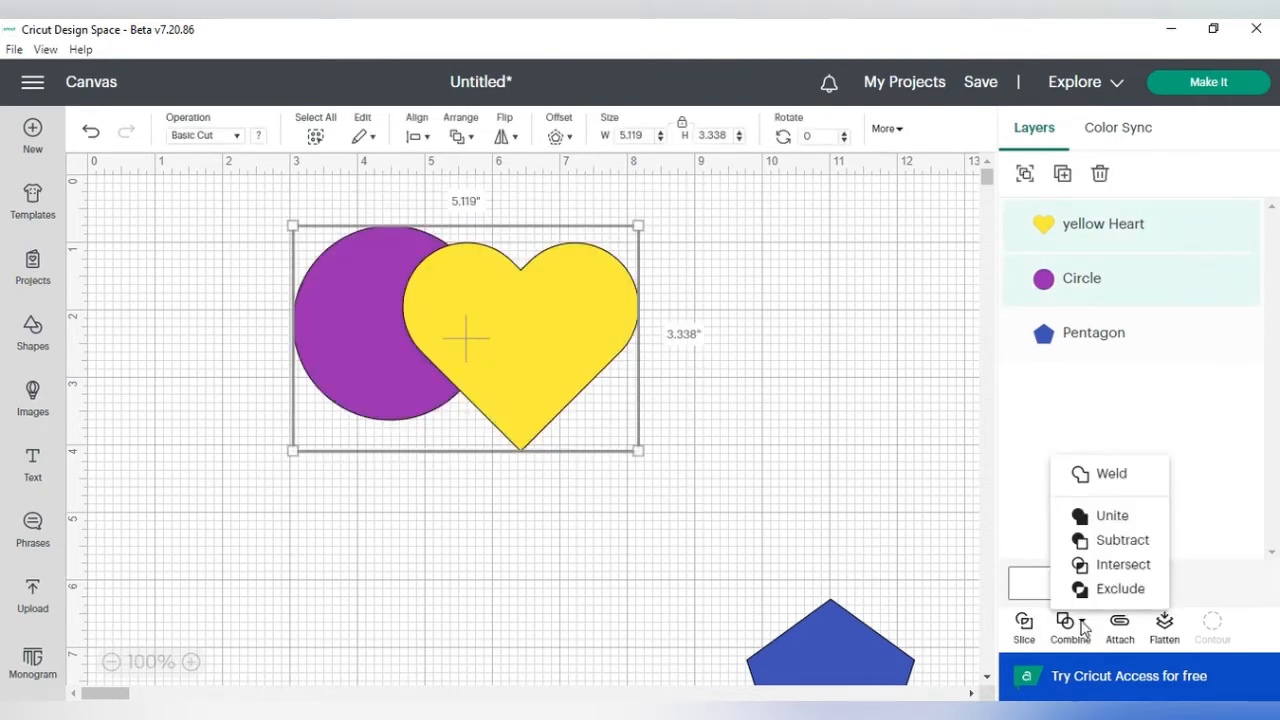
click(1104, 483)
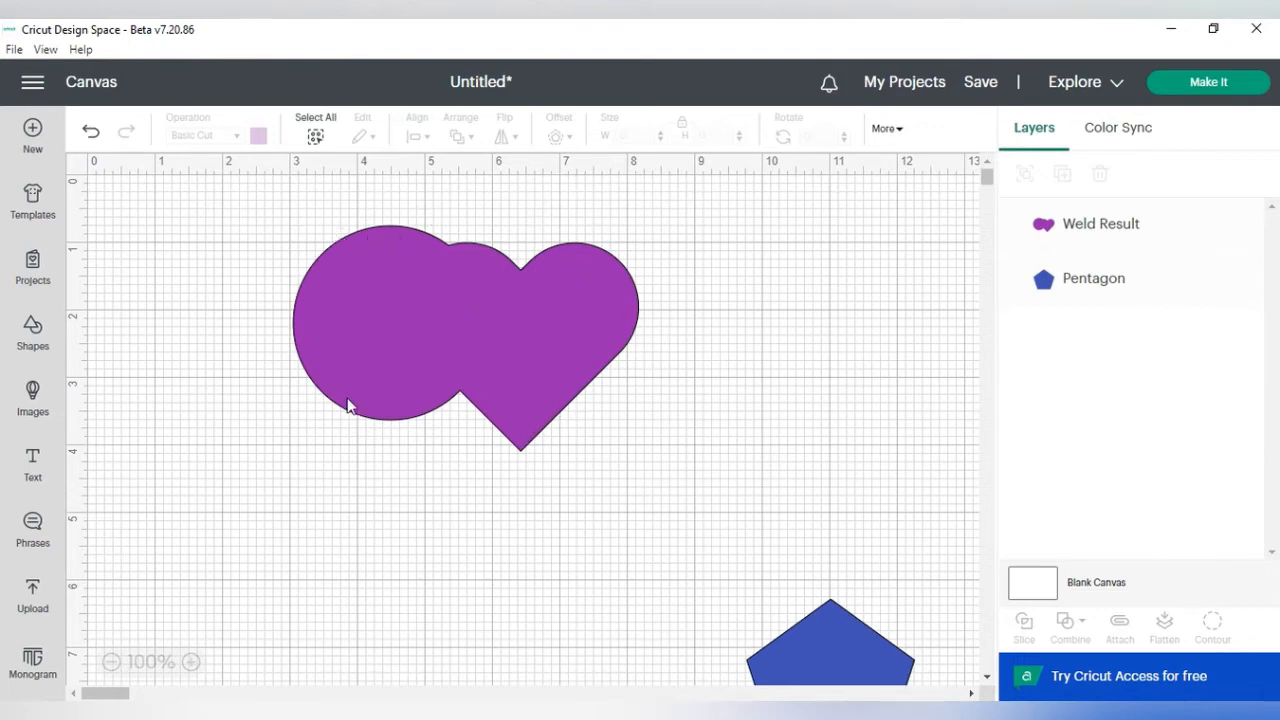
click(91, 133)
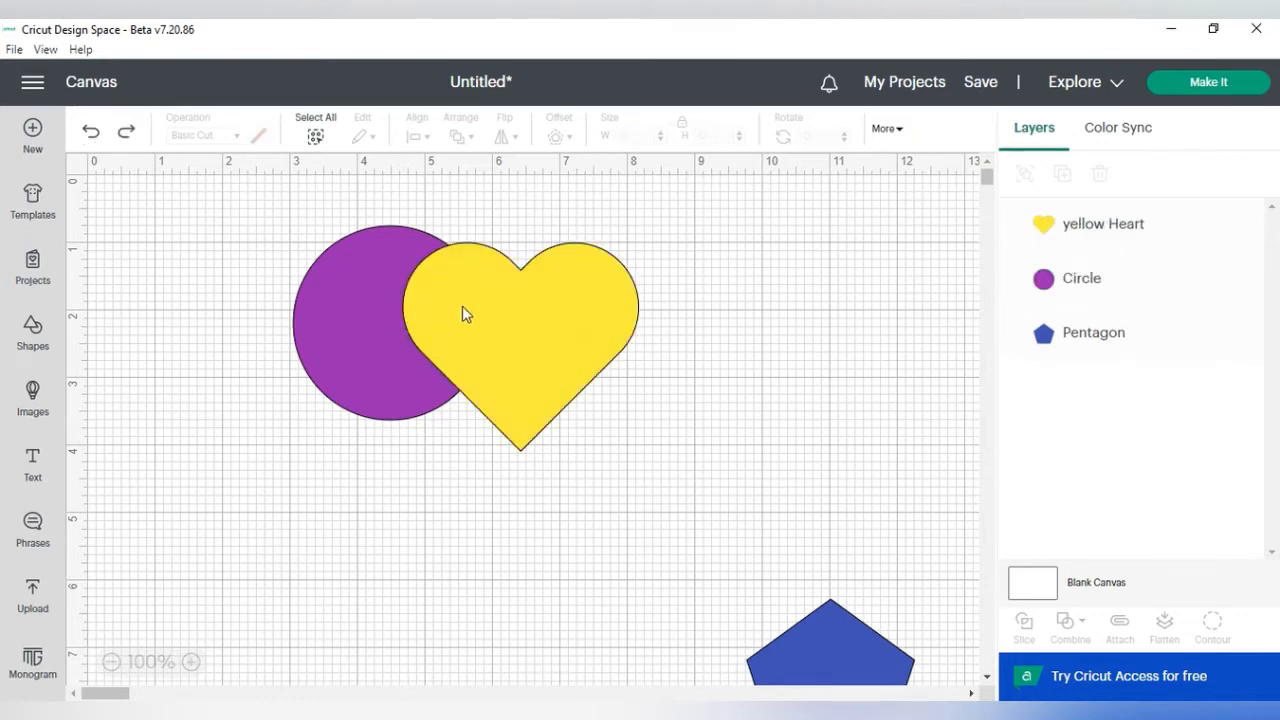
Step: Move the heart away from the circle and back so it overlaps the circle again
drag(476, 320, 603, 294)
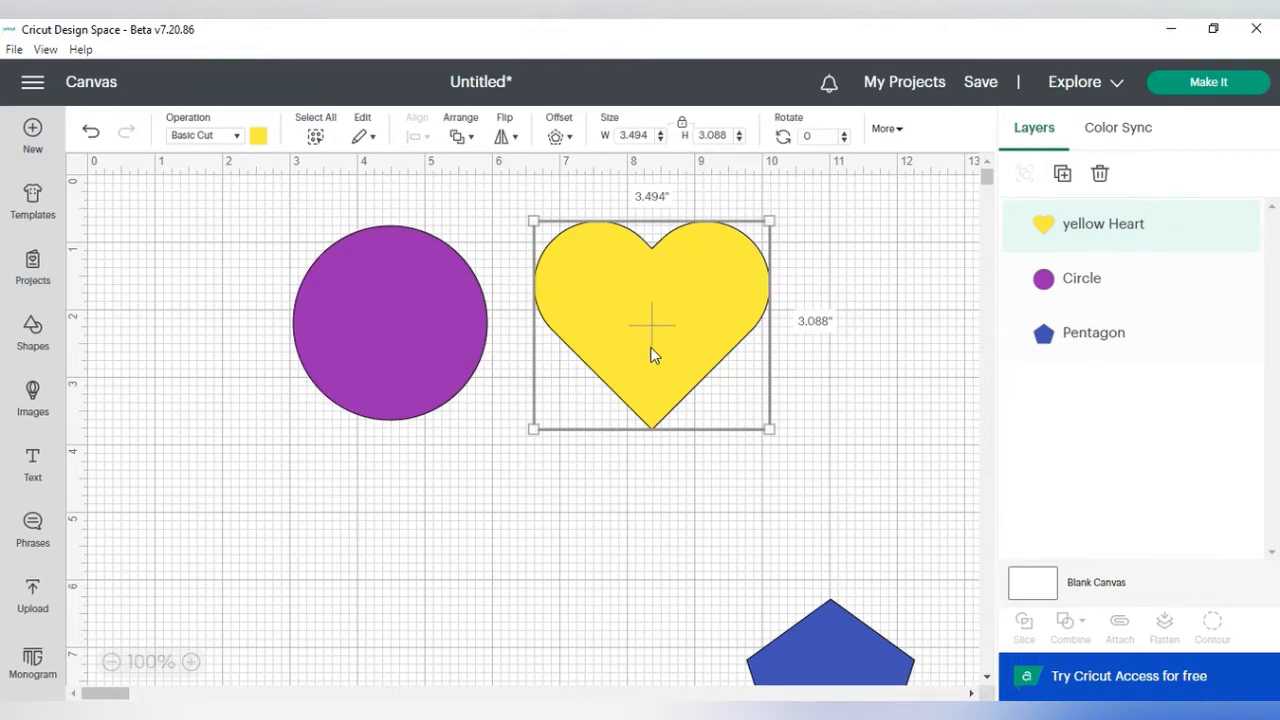
drag(655, 352, 508, 371)
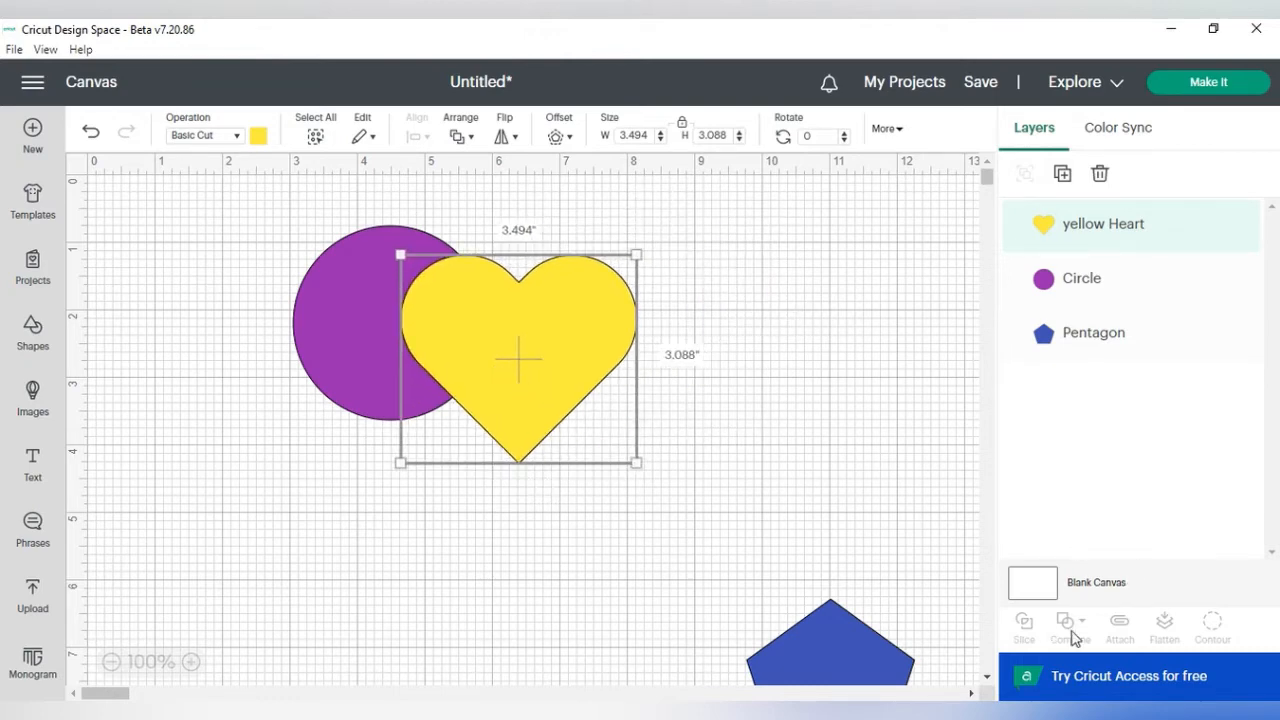
Step: Select the circle and heart together and combine them with Unite
drag(247, 240, 630, 470)
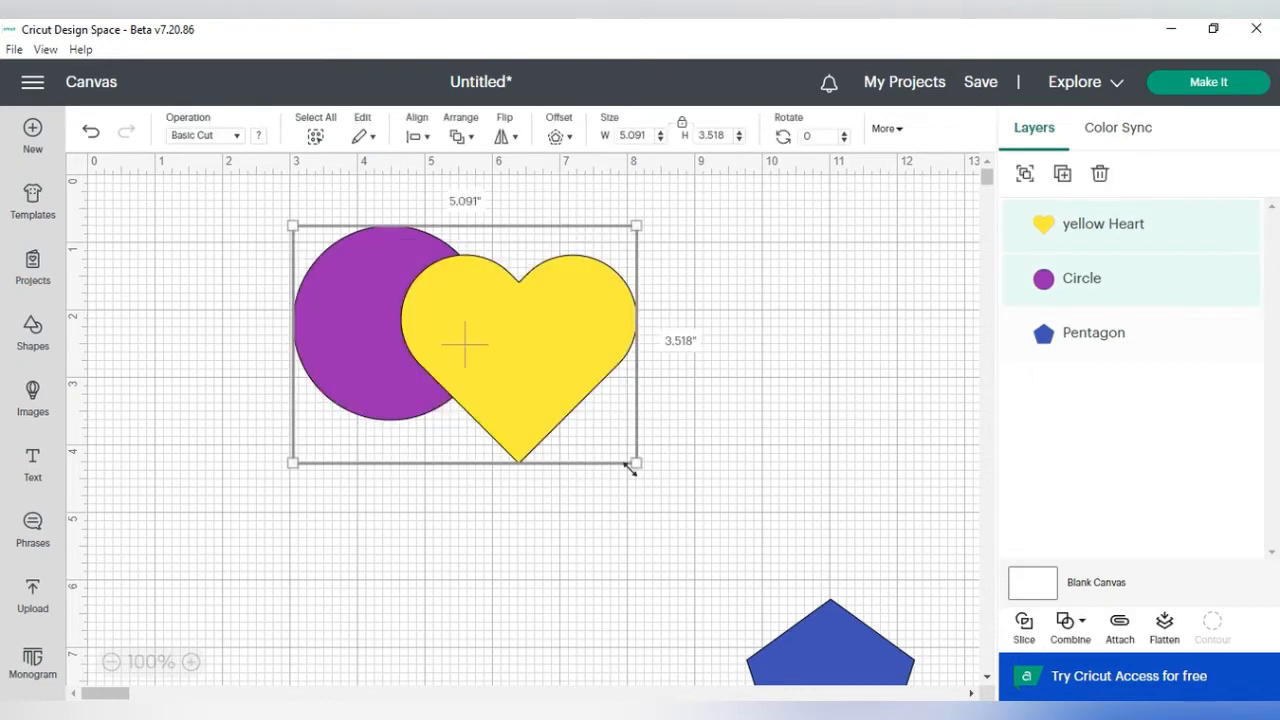
click(1068, 624)
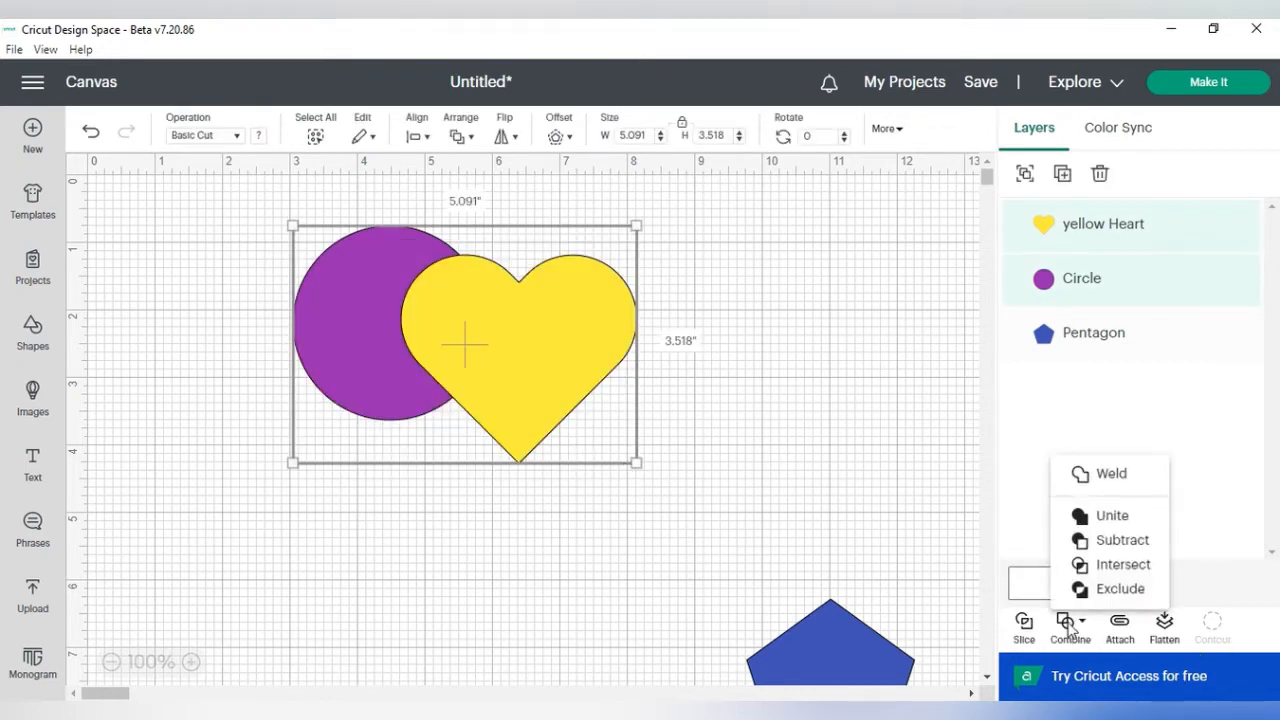
click(1102, 517)
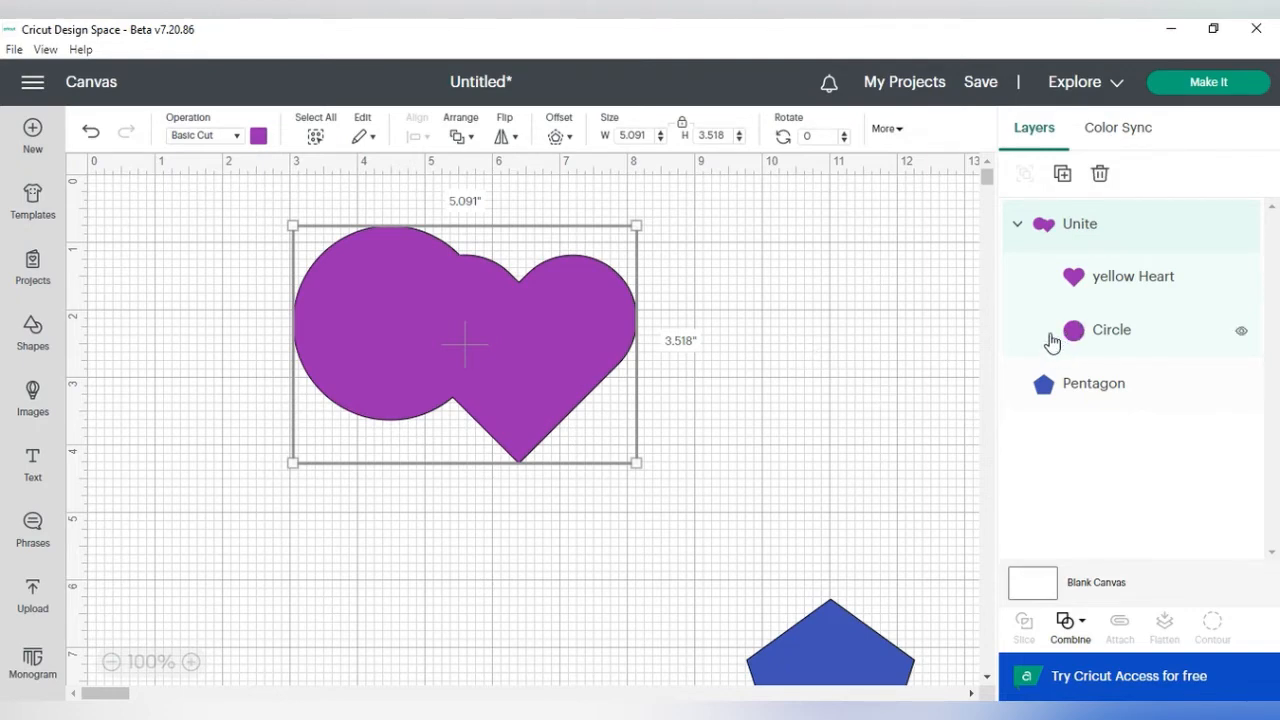
Step: Select the circle inside the united group and enlarge it
click(1114, 341)
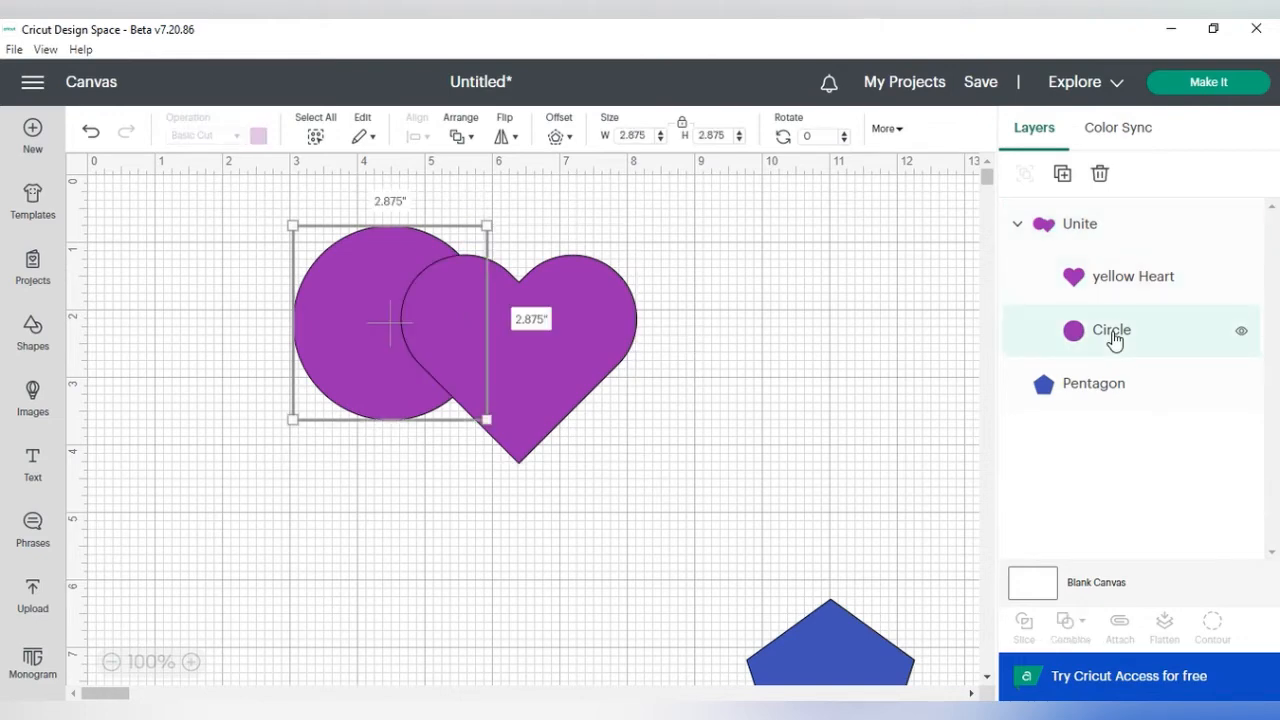
drag(486, 419, 536, 471)
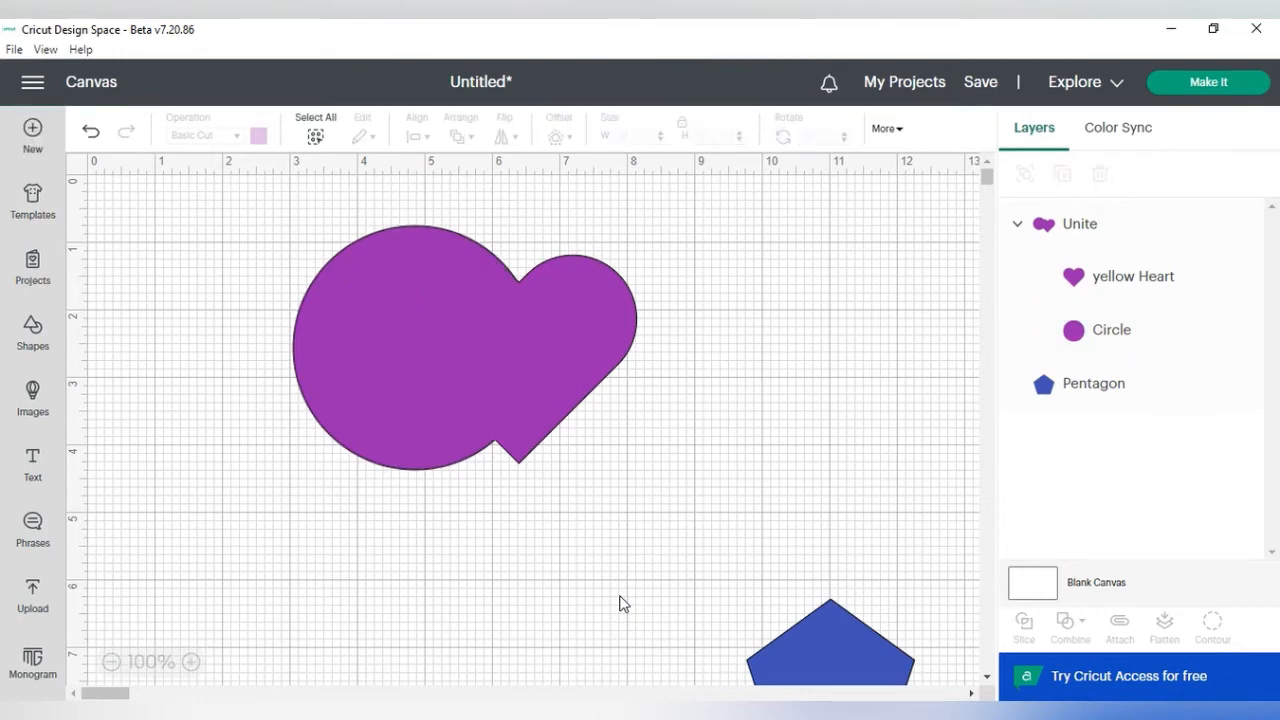
Step: Select the heart inside the united group and enlarge it slightly
click(1113, 280)
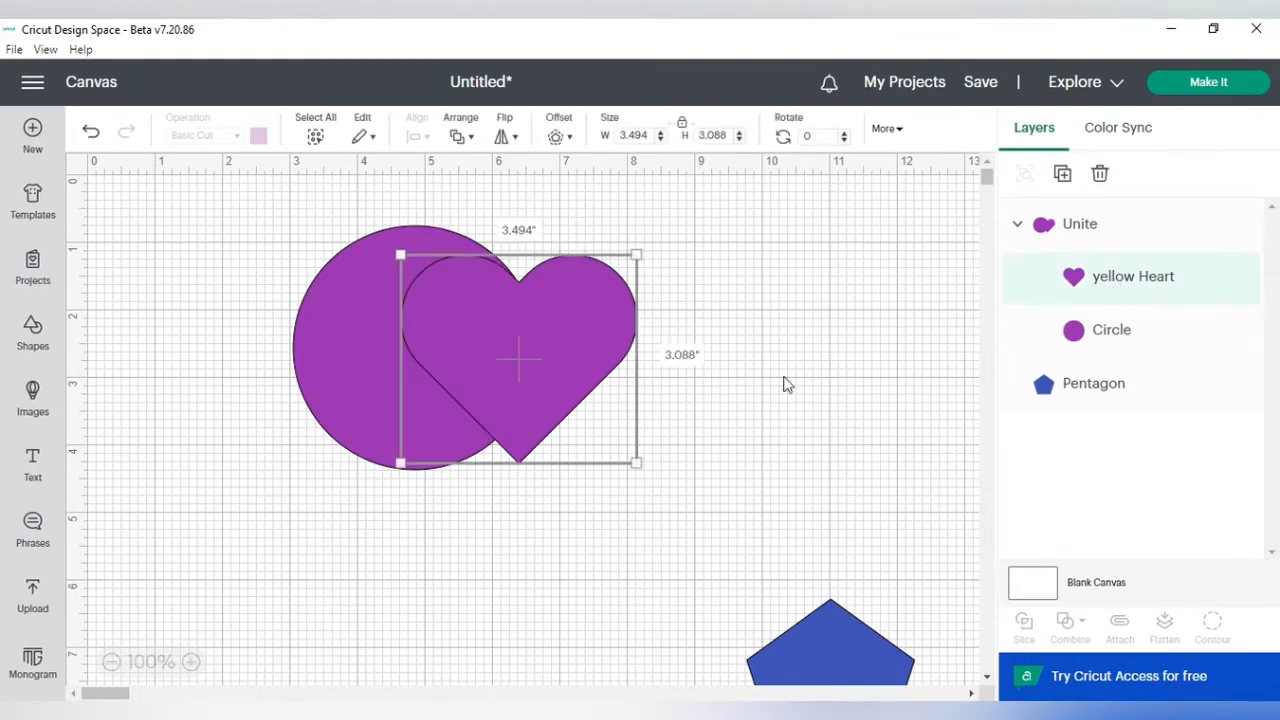
drag(634, 462, 680, 500)
click(775, 481)
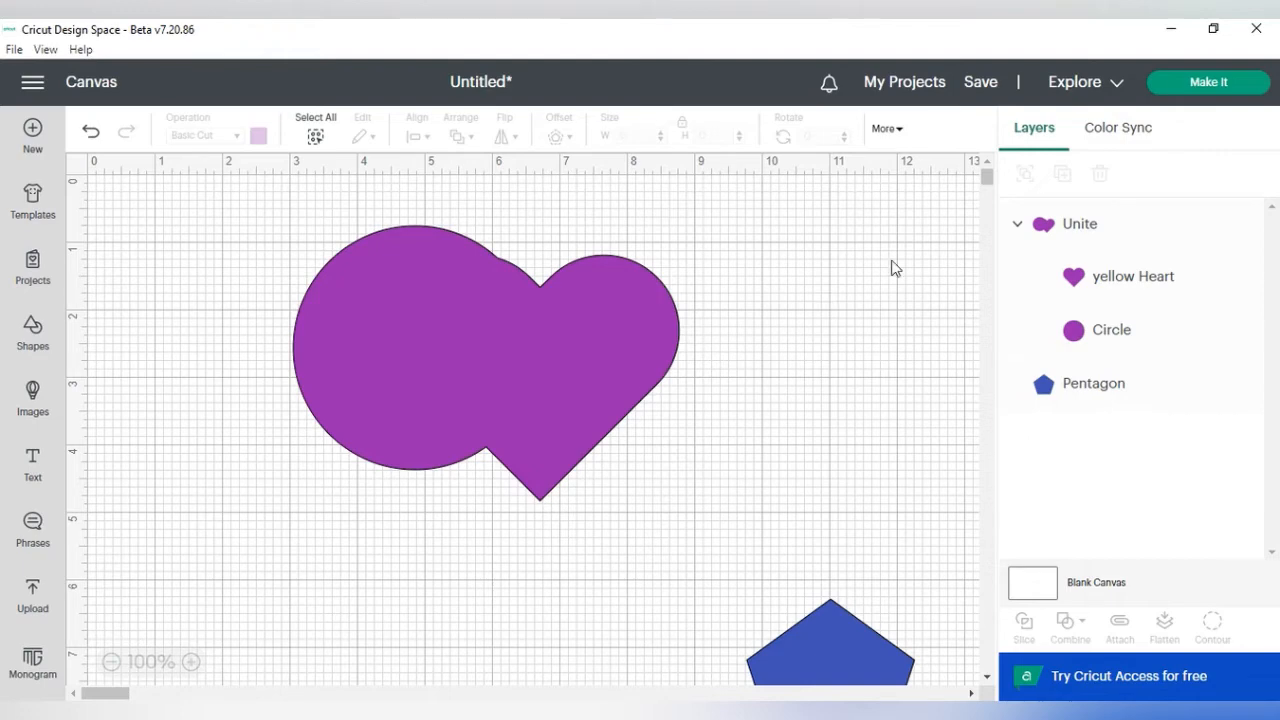
Step: Scale the whole united group down to about 5.26 by 3.75 in
right_click(1073, 224)
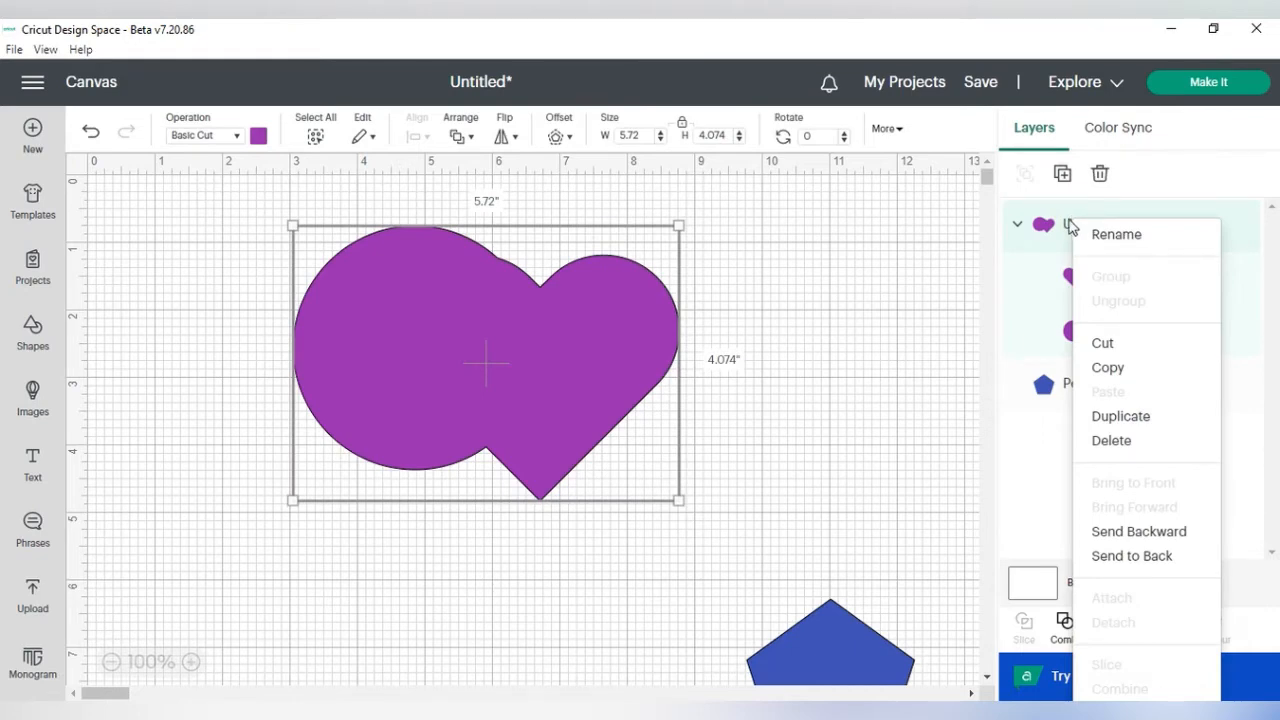
click(667, 420)
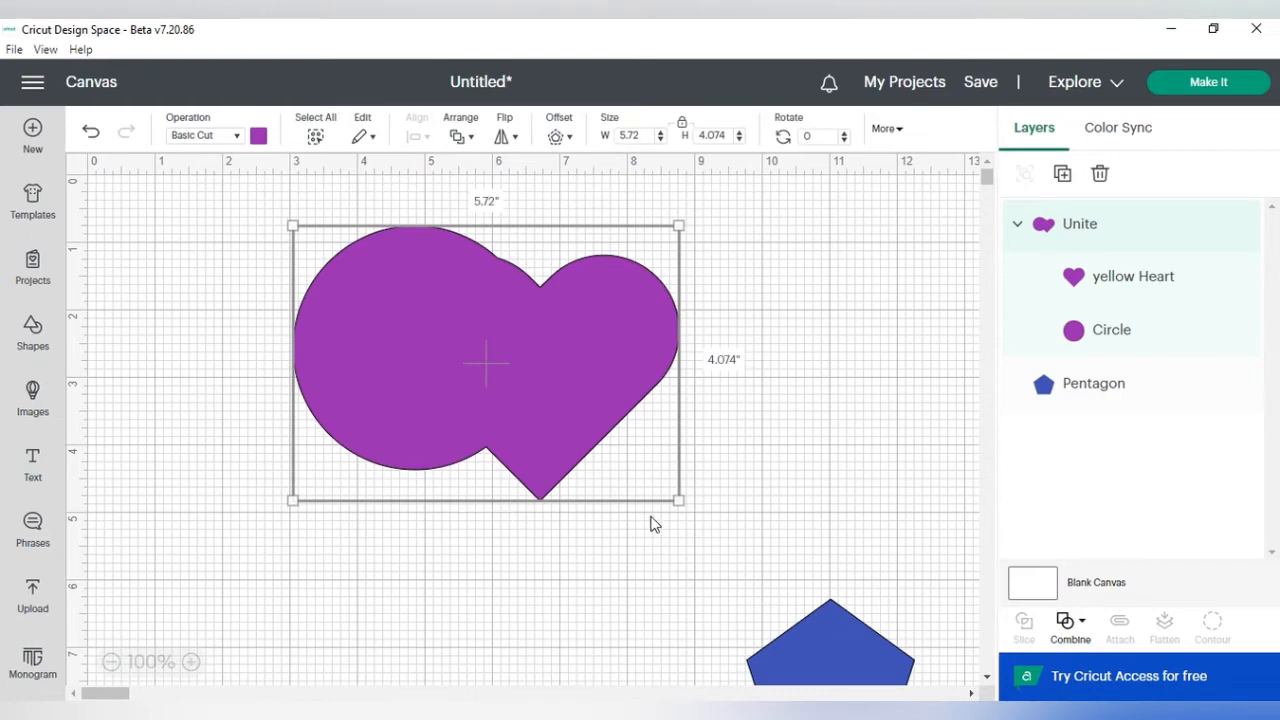
drag(677, 497, 648, 474)
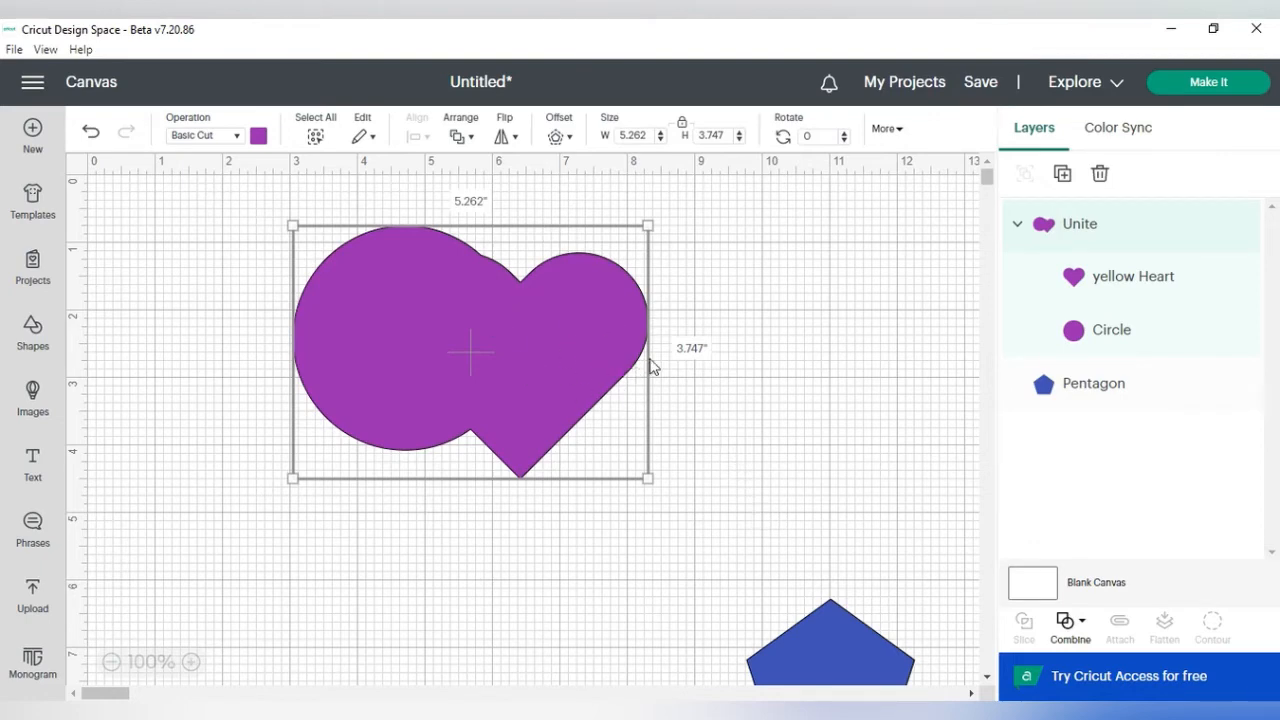
Step: Undo the Unite to separate the circle and heart again
click(1068, 622)
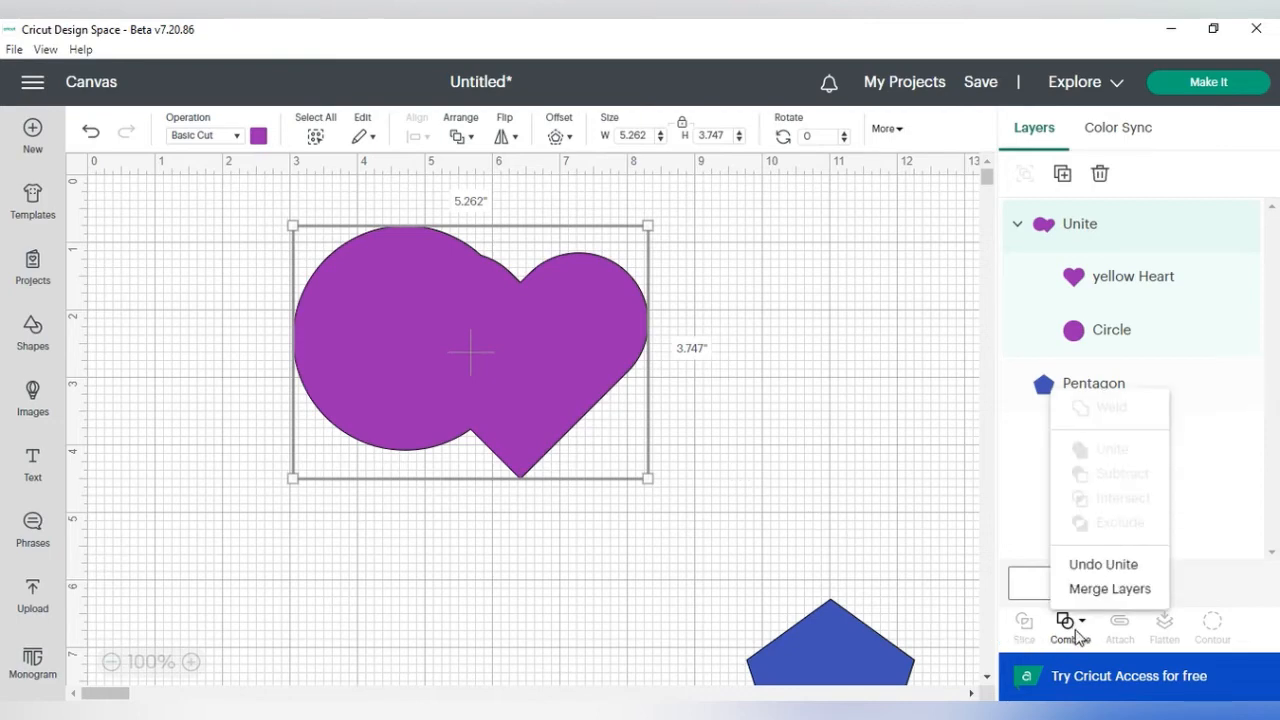
click(1092, 566)
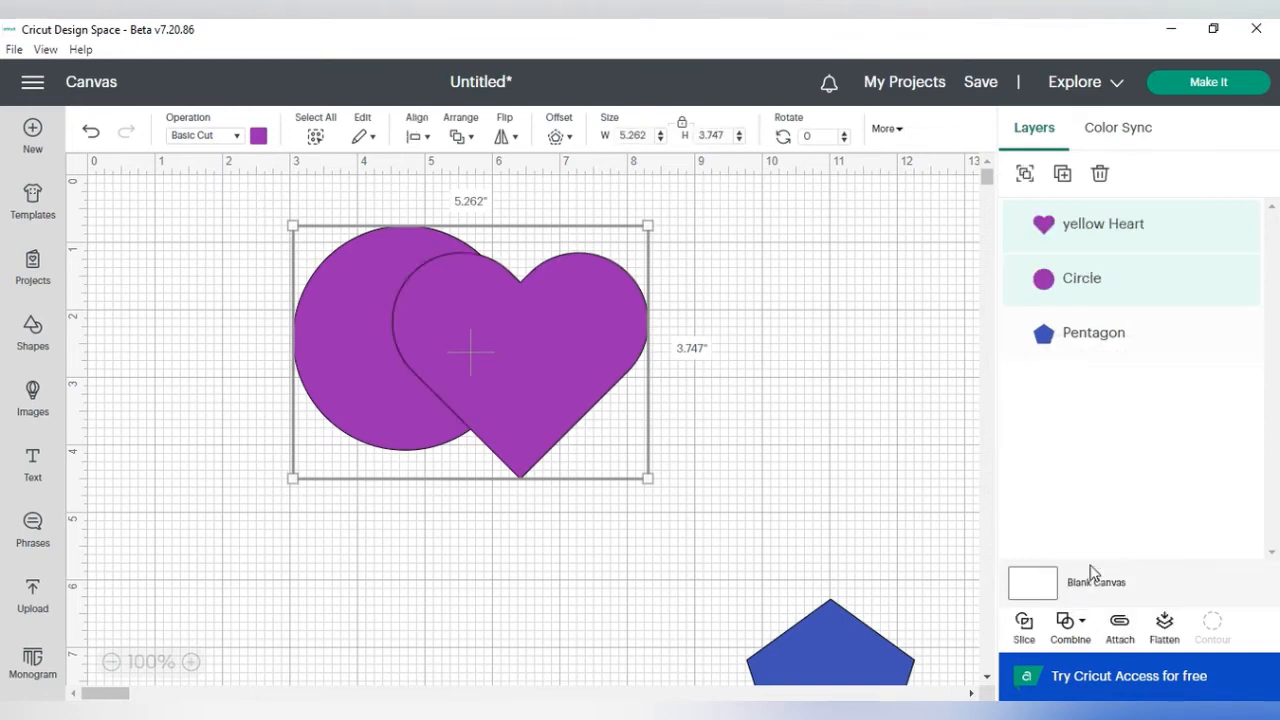
click(1070, 632)
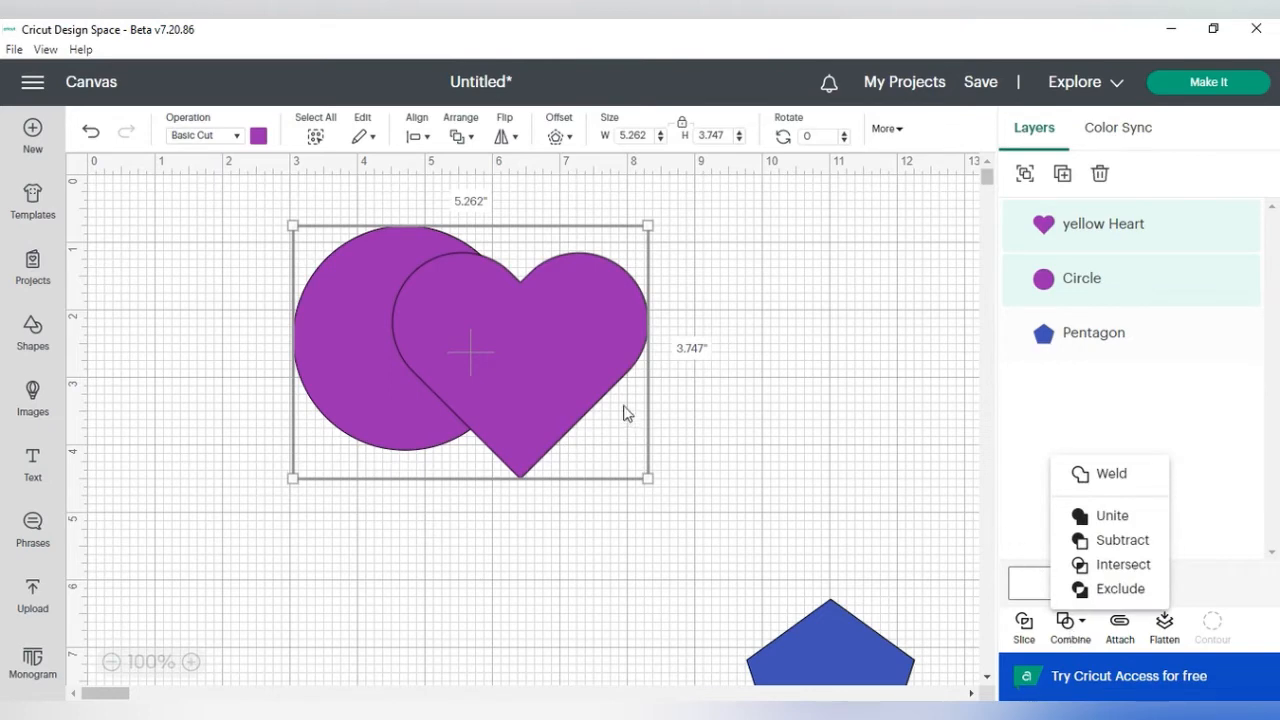
click(731, 383)
Step: Move the heart to the right of the circle and recolor it yellow
drag(599, 344, 826, 332)
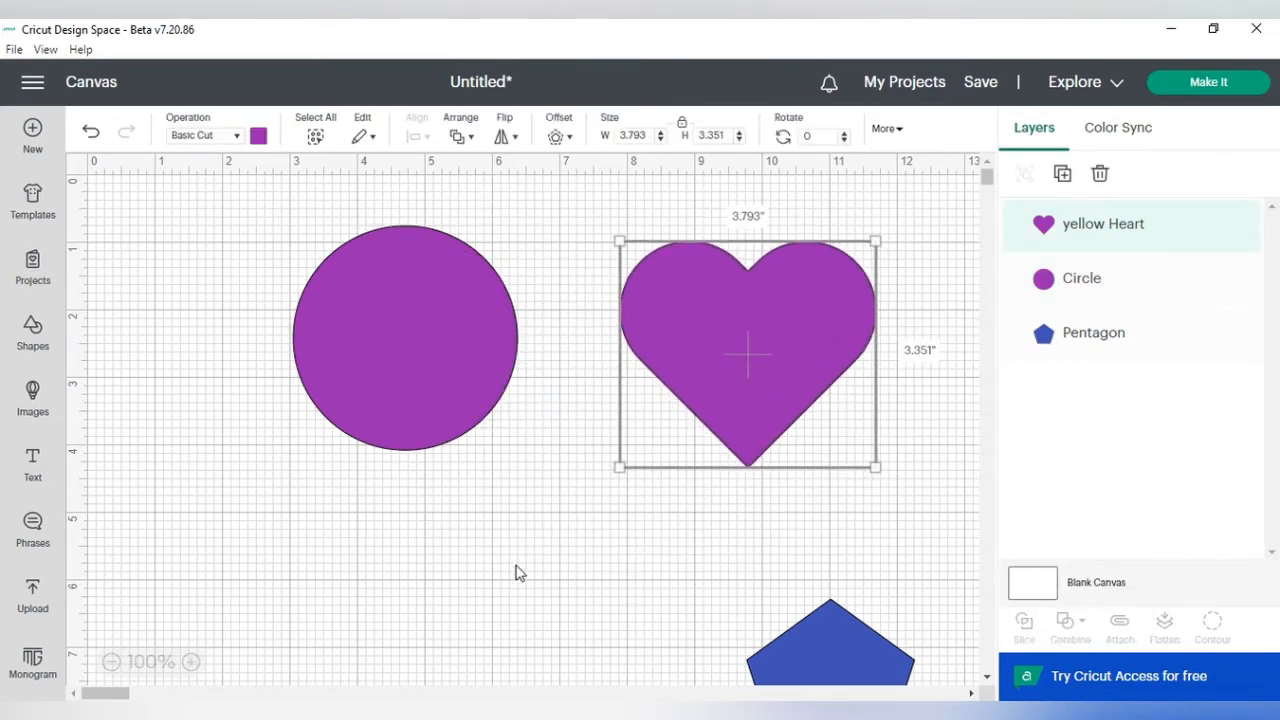
click(258, 136)
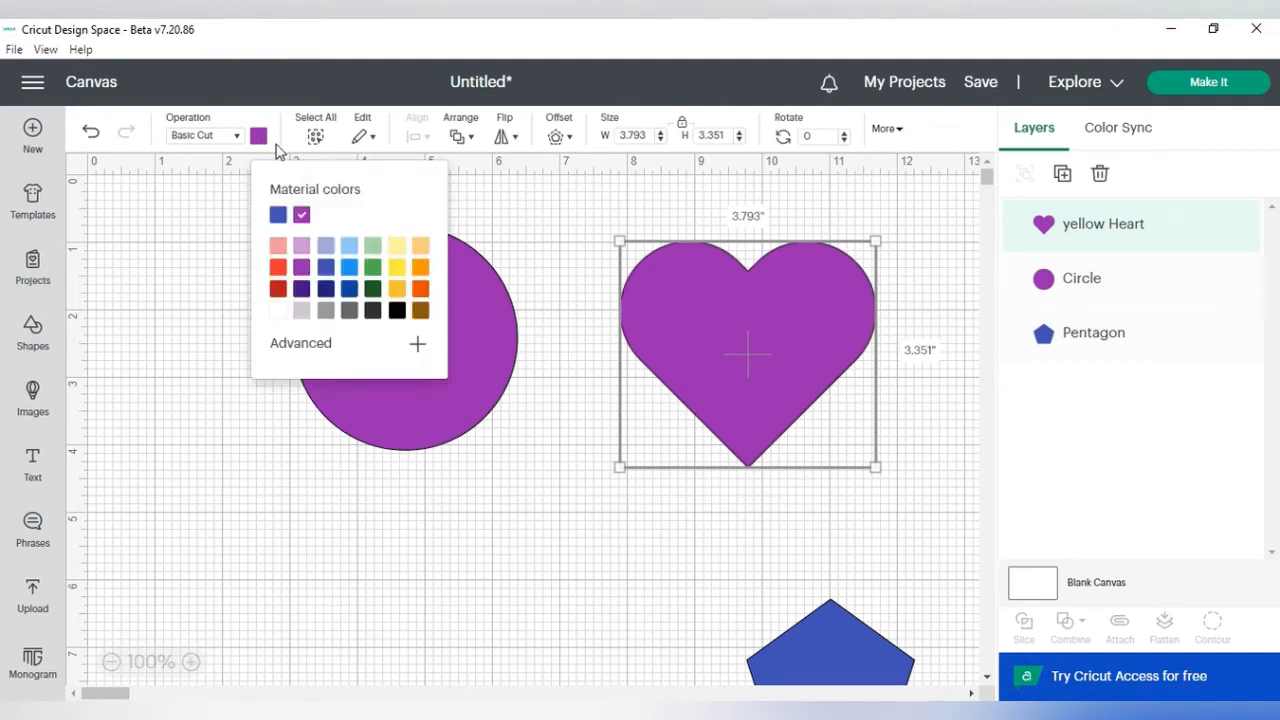
click(397, 272)
click(502, 620)
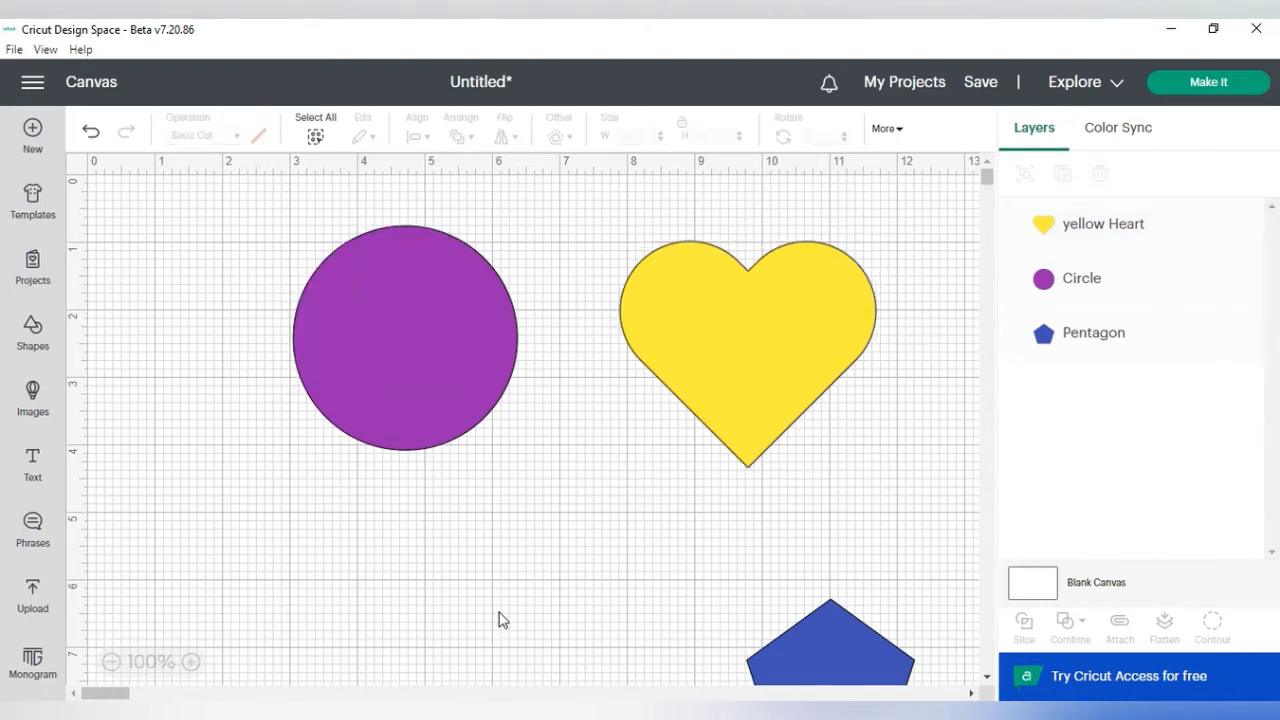
Step: Nudge the heart slightly left toward the circle
drag(745, 345, 685, 350)
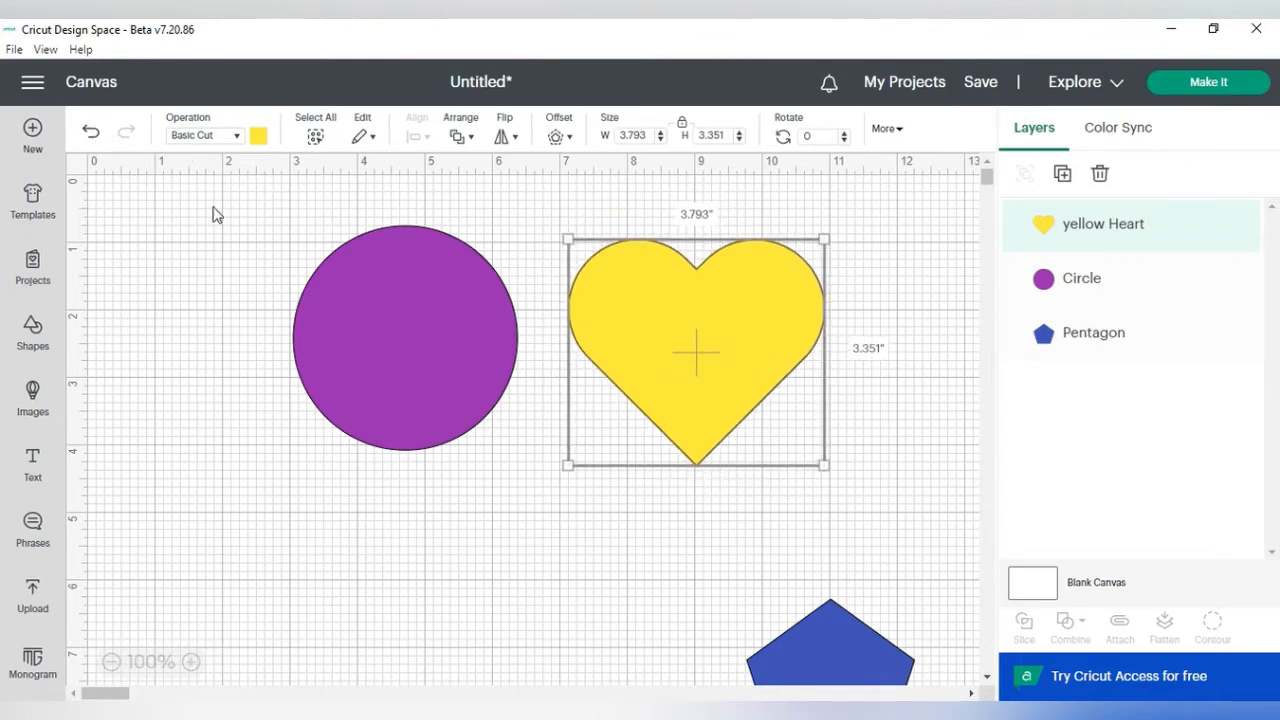
drag(661, 352, 640, 356)
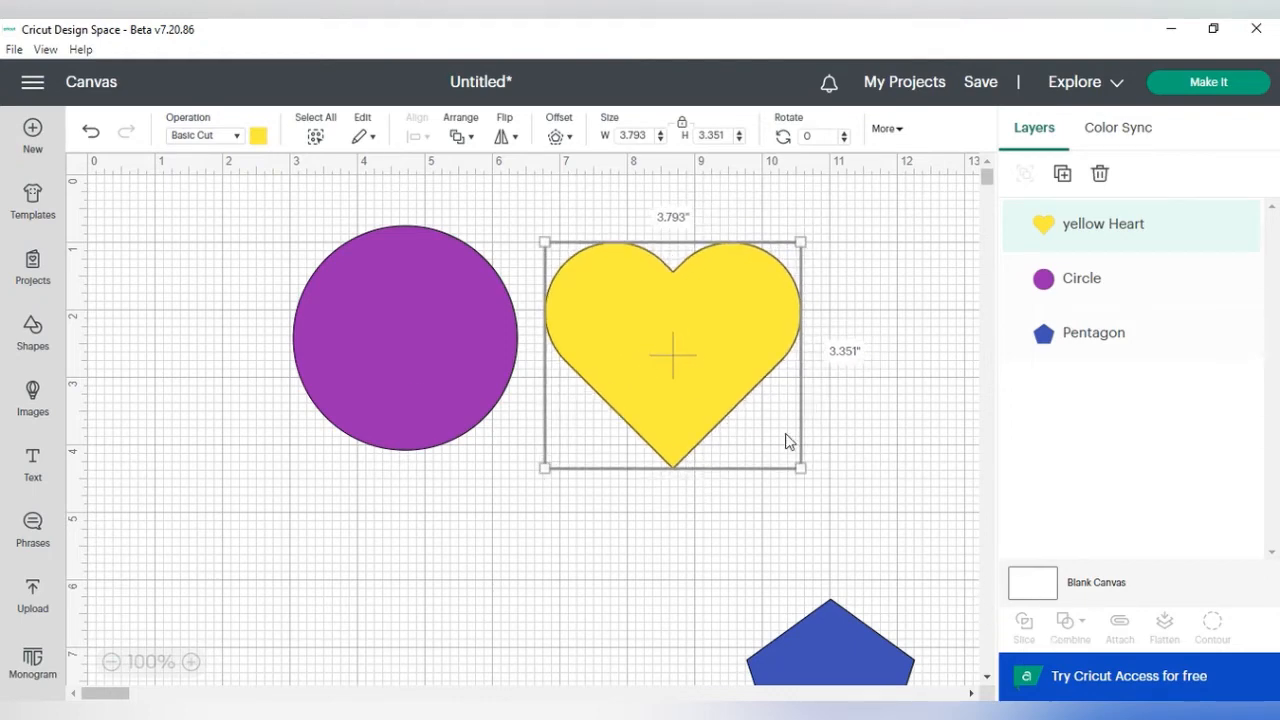
Step: Select the circle and heart together and view the Combine options
drag(250, 204, 840, 515)
click(1085, 627)
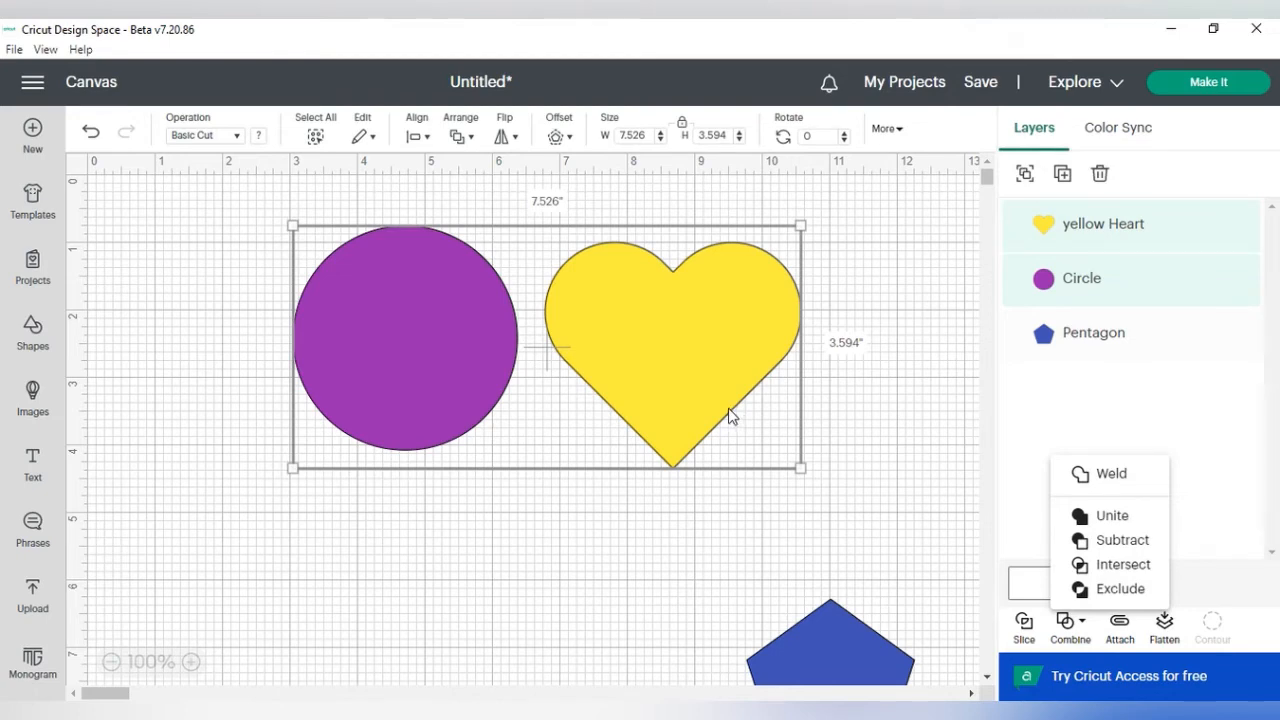
click(857, 394)
Step: Move the heart left so it overlaps the circle
drag(750, 372, 641, 378)
click(835, 420)
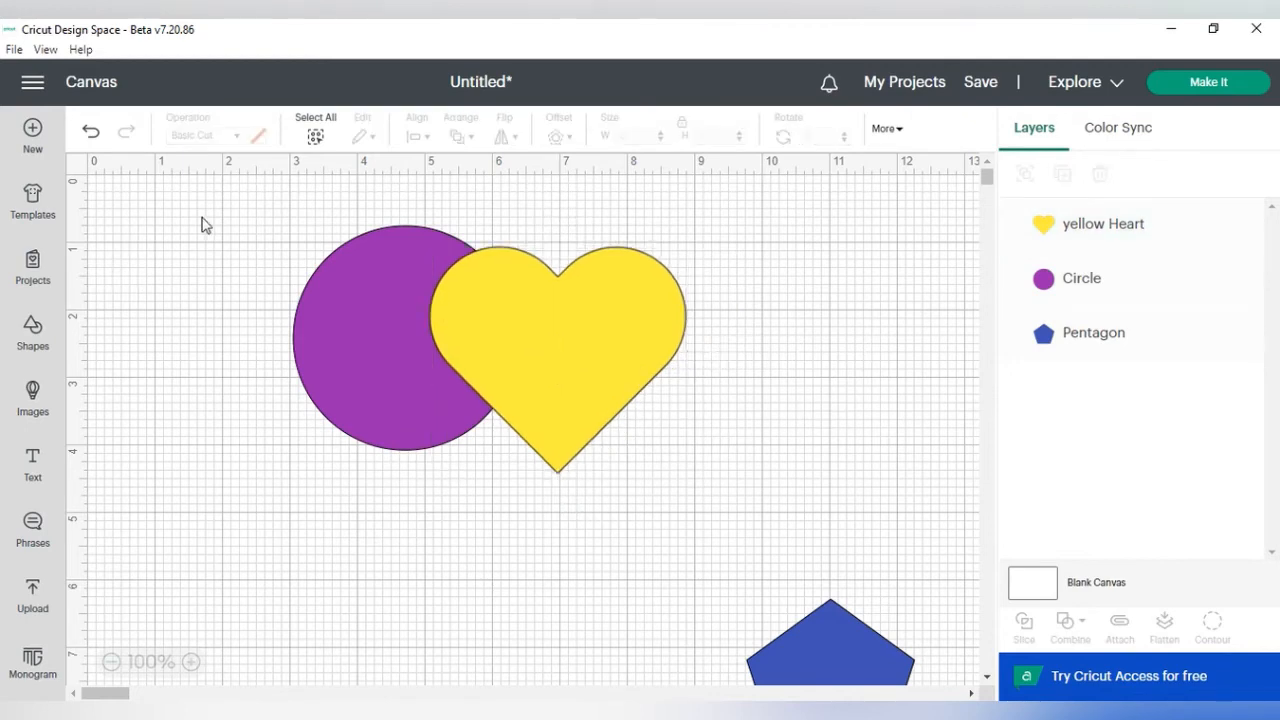
Step: Slice the selected circle and heart, and pull the yellow overlap piece out to the right
drag(251, 204, 752, 530)
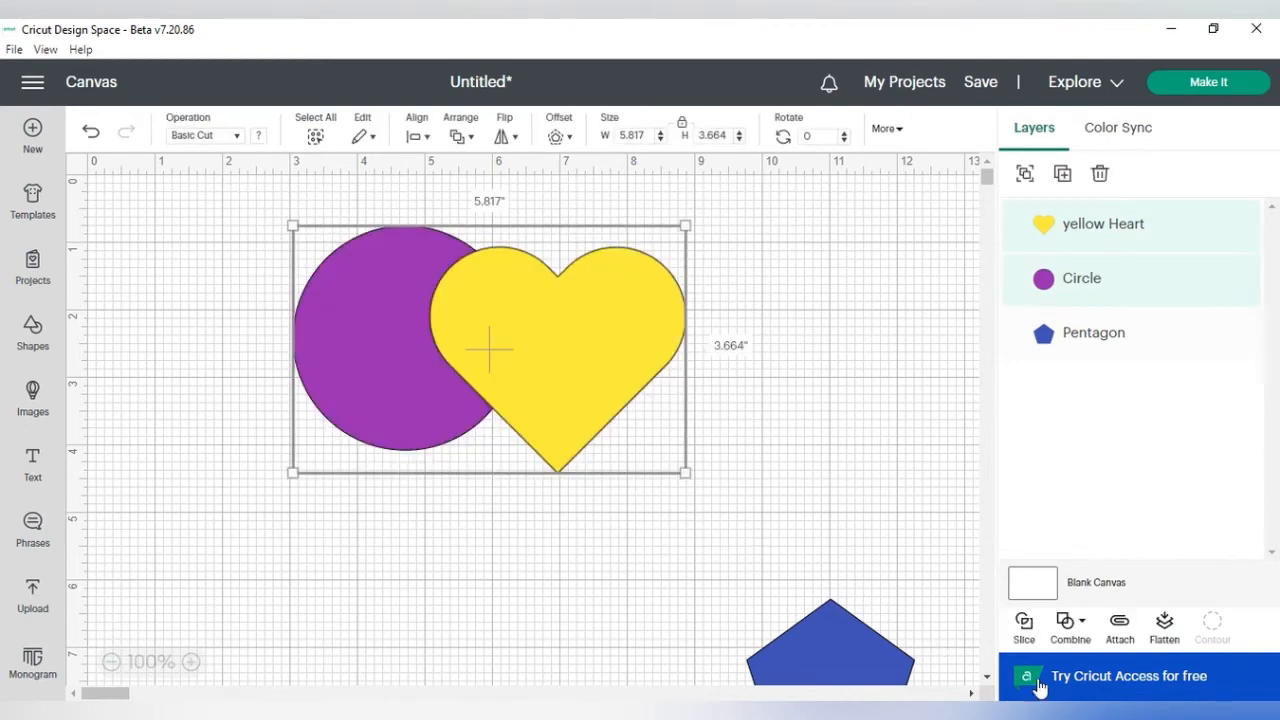
click(1026, 637)
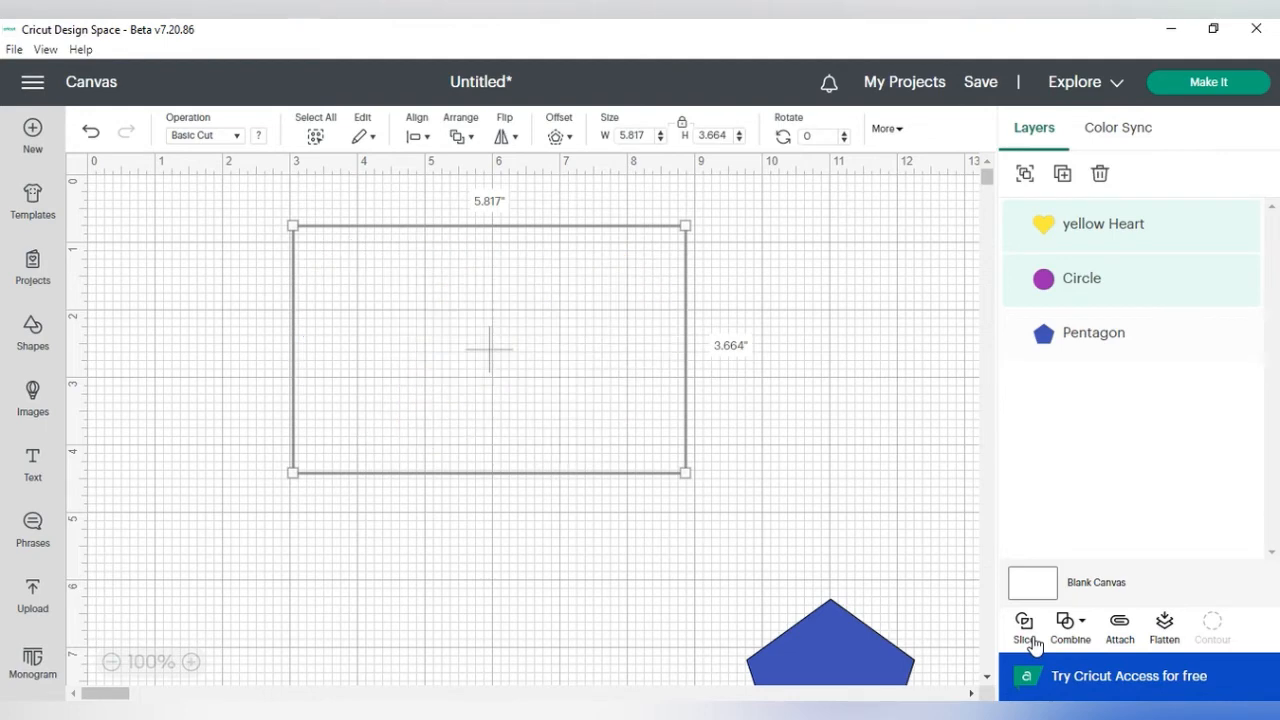
drag(476, 314, 852, 395)
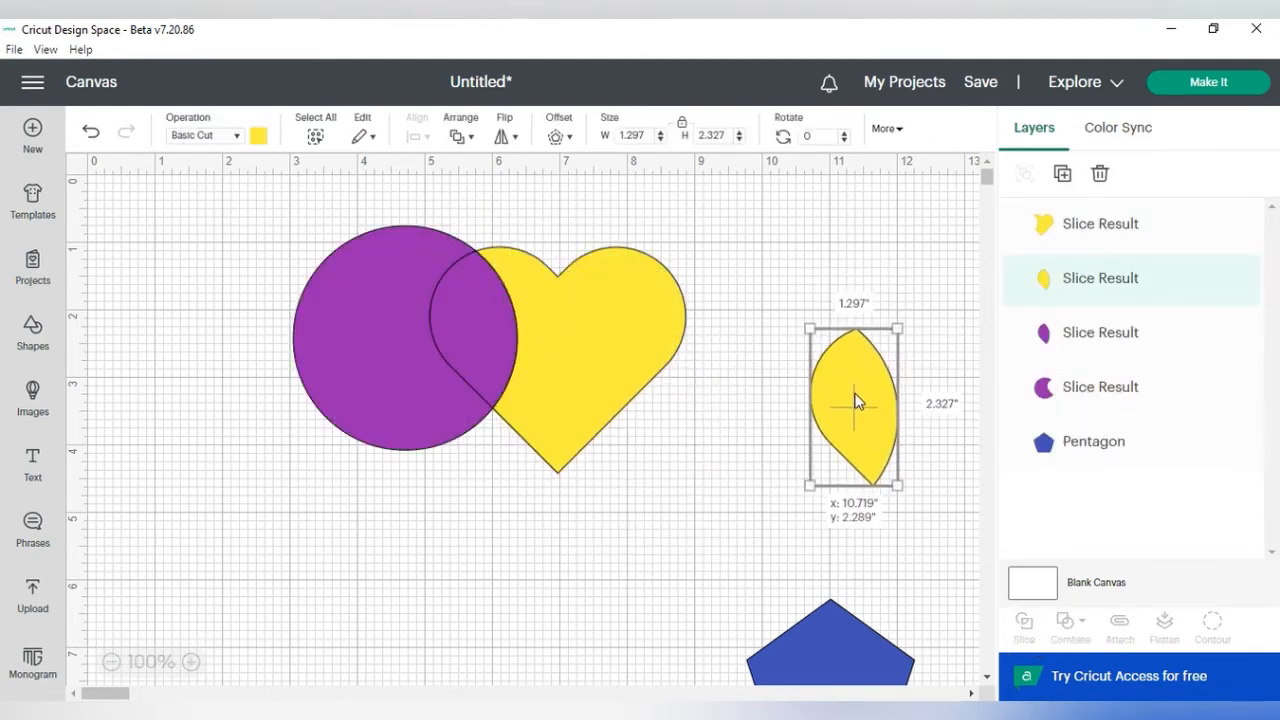
Step: Drag the sliced heart and purple lens pieces apart, then undo those three moves
drag(484, 321, 568, 322)
drag(484, 316, 470, 603)
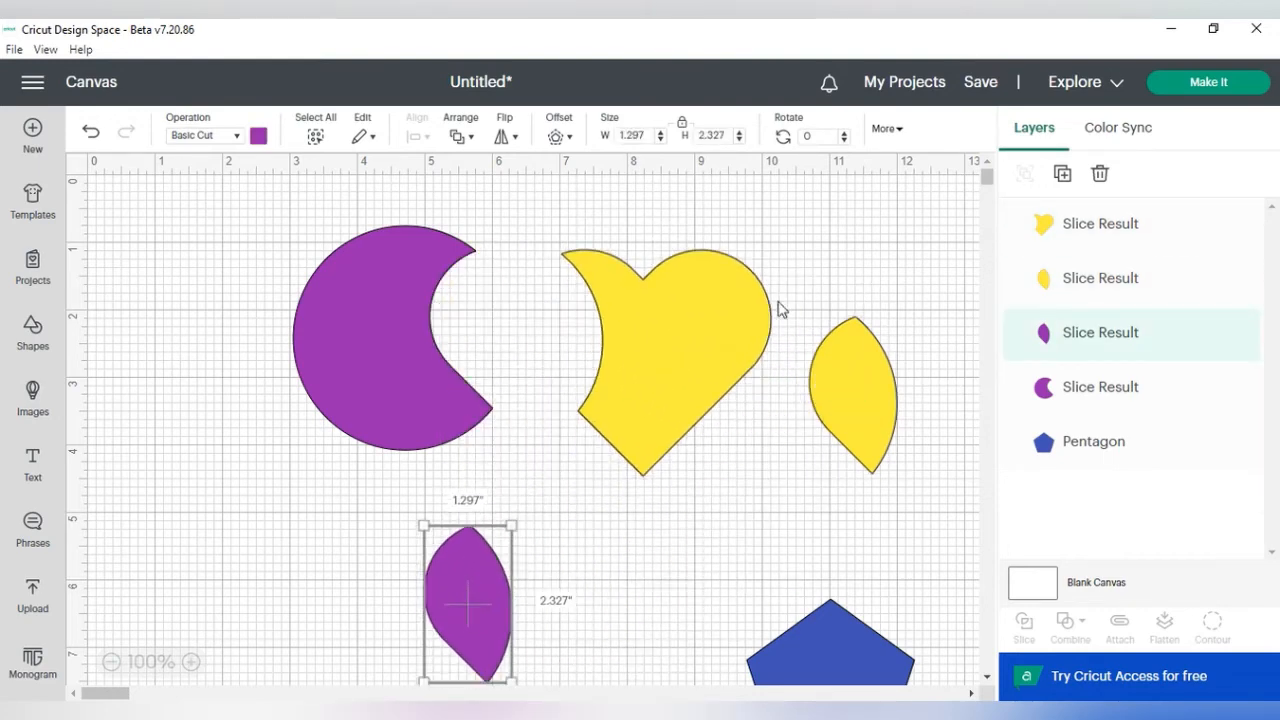
drag(686, 319, 626, 312)
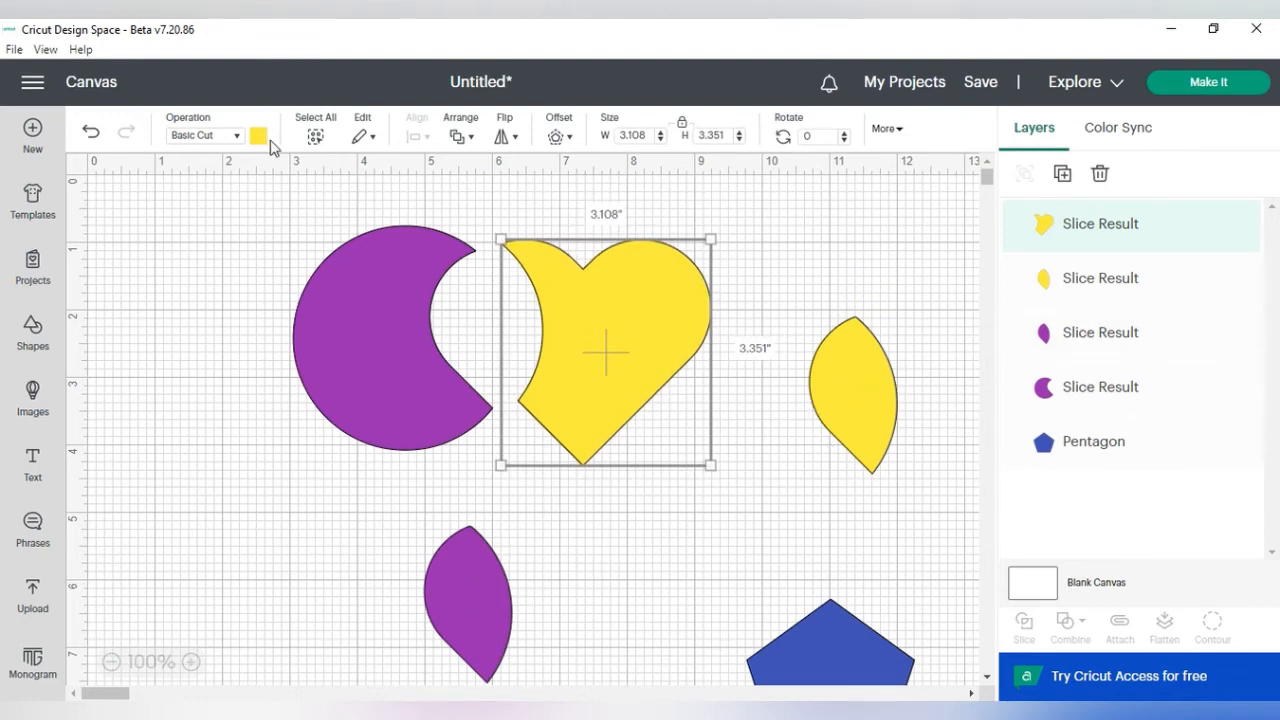
click(91, 133)
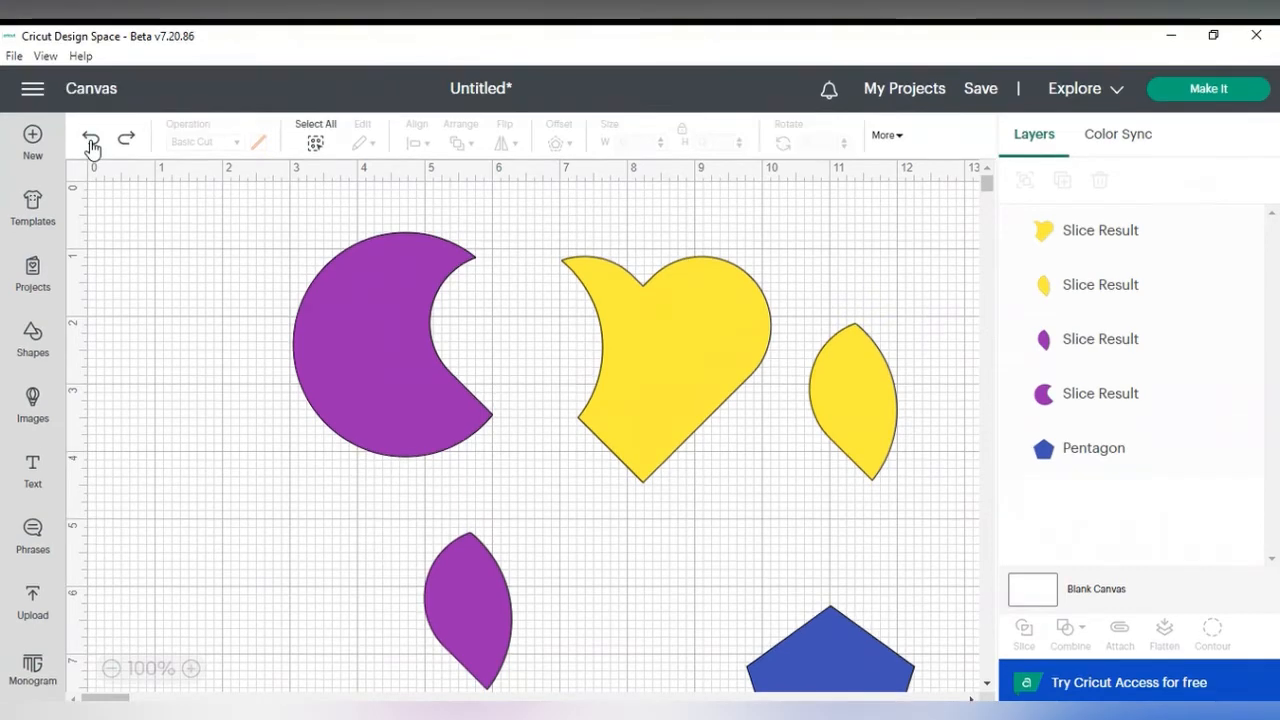
click(91, 133)
click(91, 133)
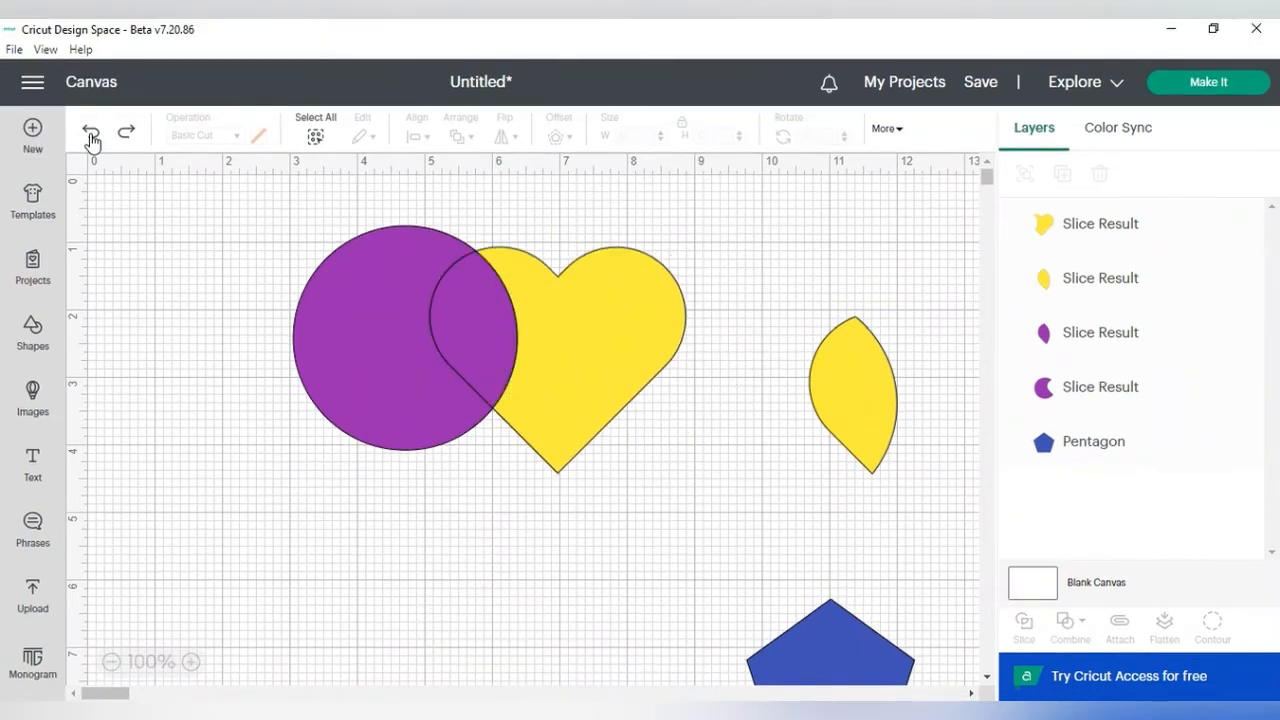
Step: Undo the slice and its pulled-out piece, then shift the heart slightly left over the circle
click(91, 135)
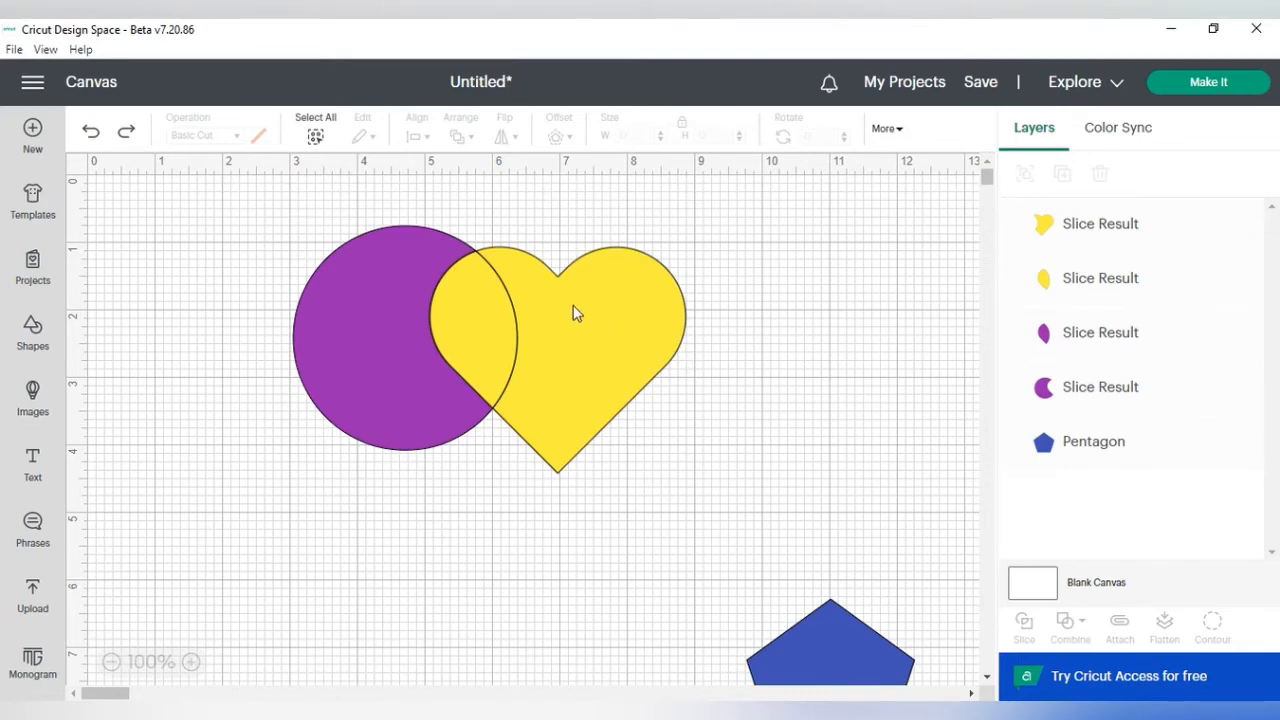
click(91, 133)
drag(663, 348, 612, 346)
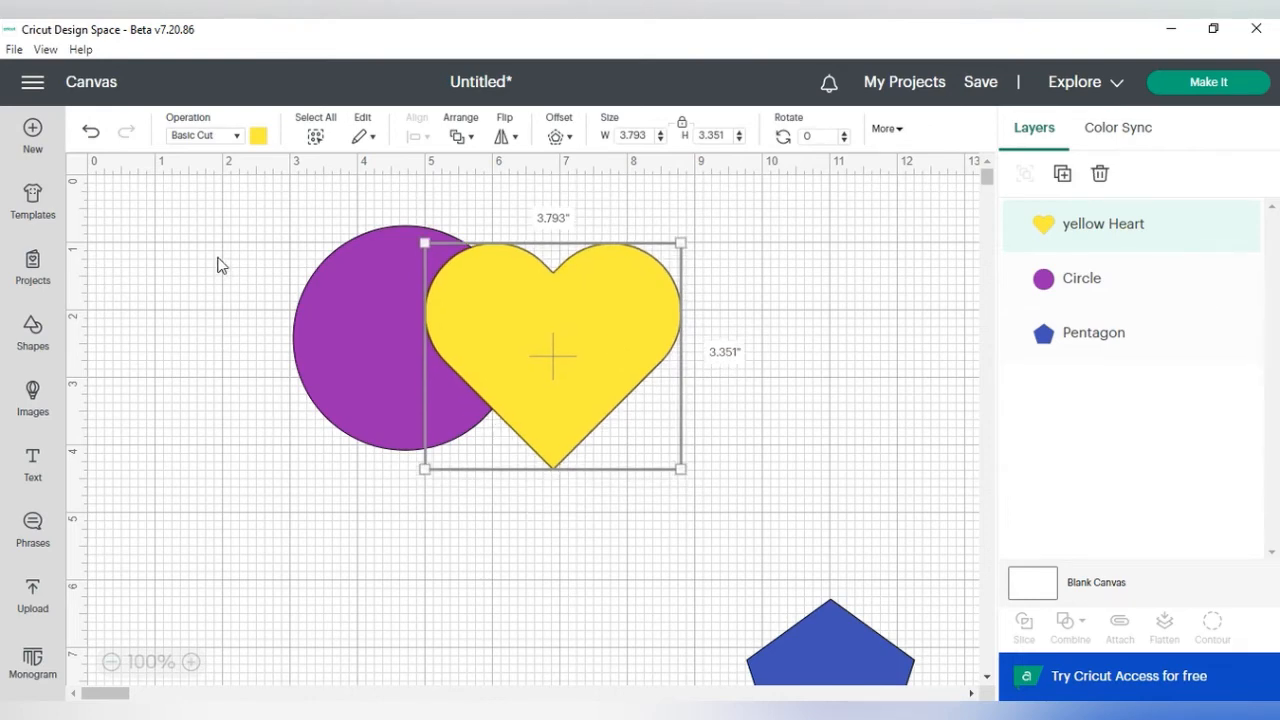
Step: Select the circle and heart together and combine them with Subtract
drag(250, 206, 730, 528)
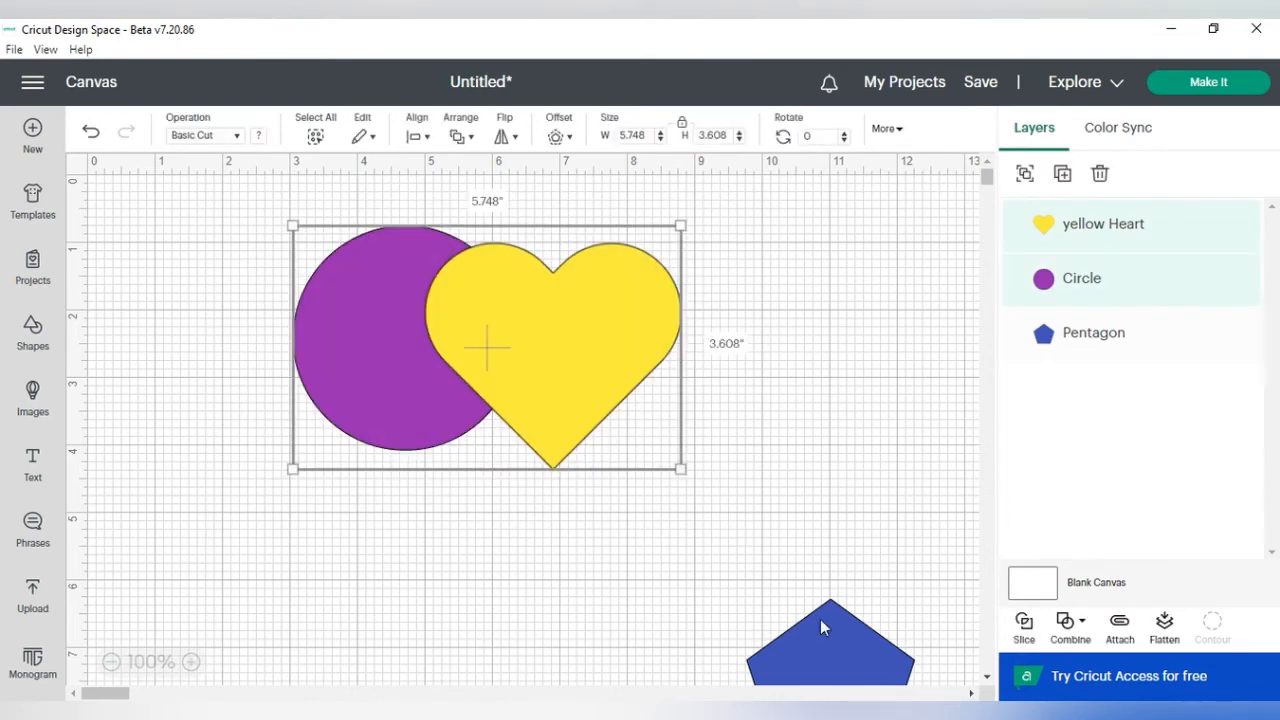
click(1082, 626)
click(1114, 541)
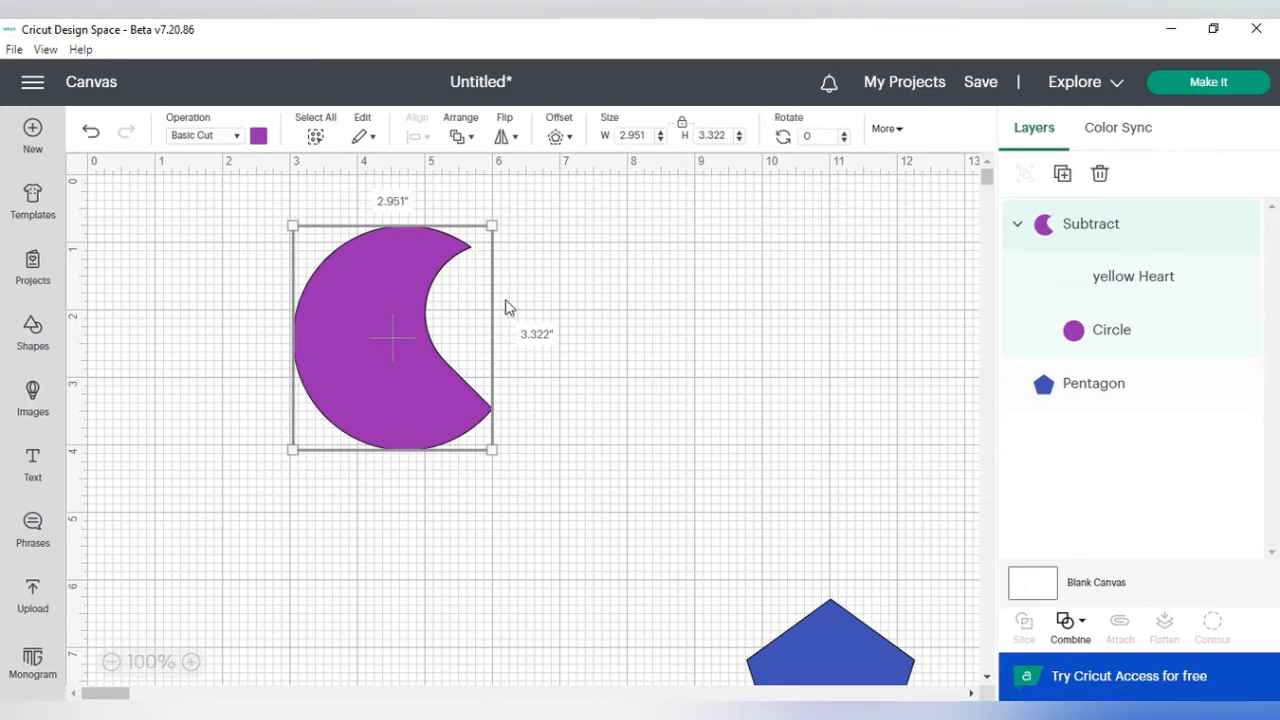
click(595, 350)
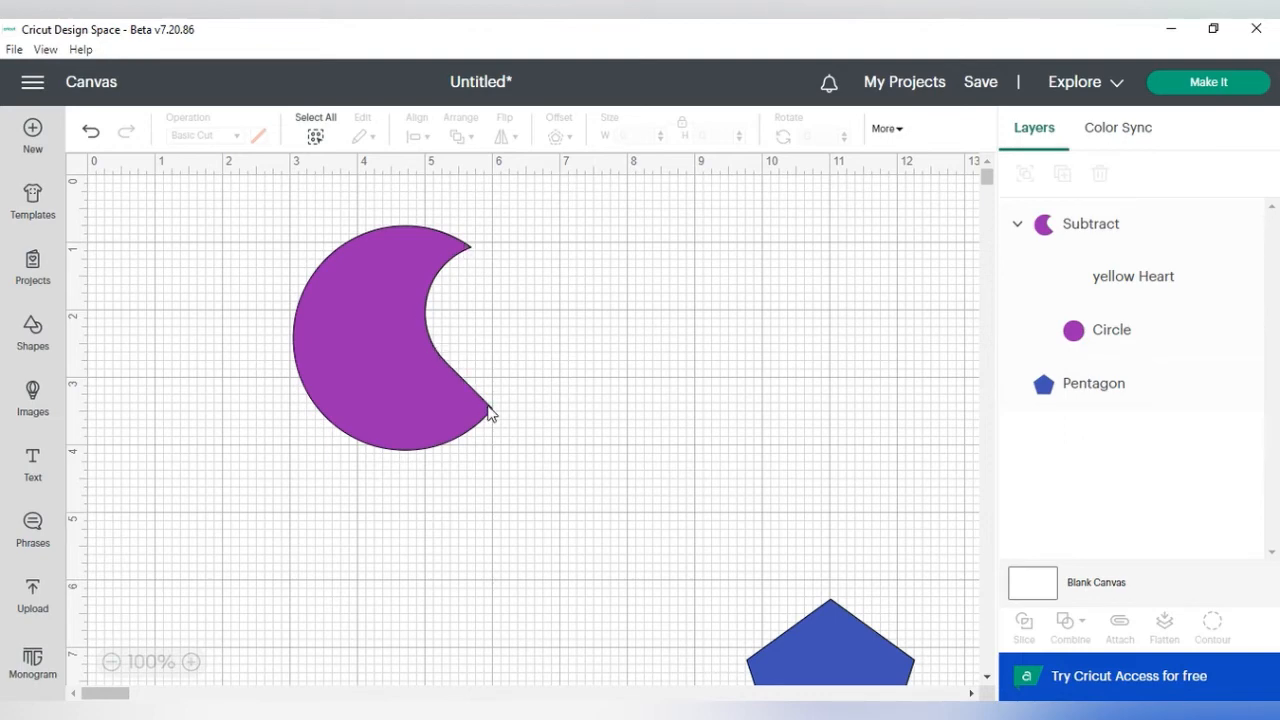
Step: Move the subtracted shape, then undo the move and the Subtract combination
click(435, 288)
drag(424, 372, 391, 325)
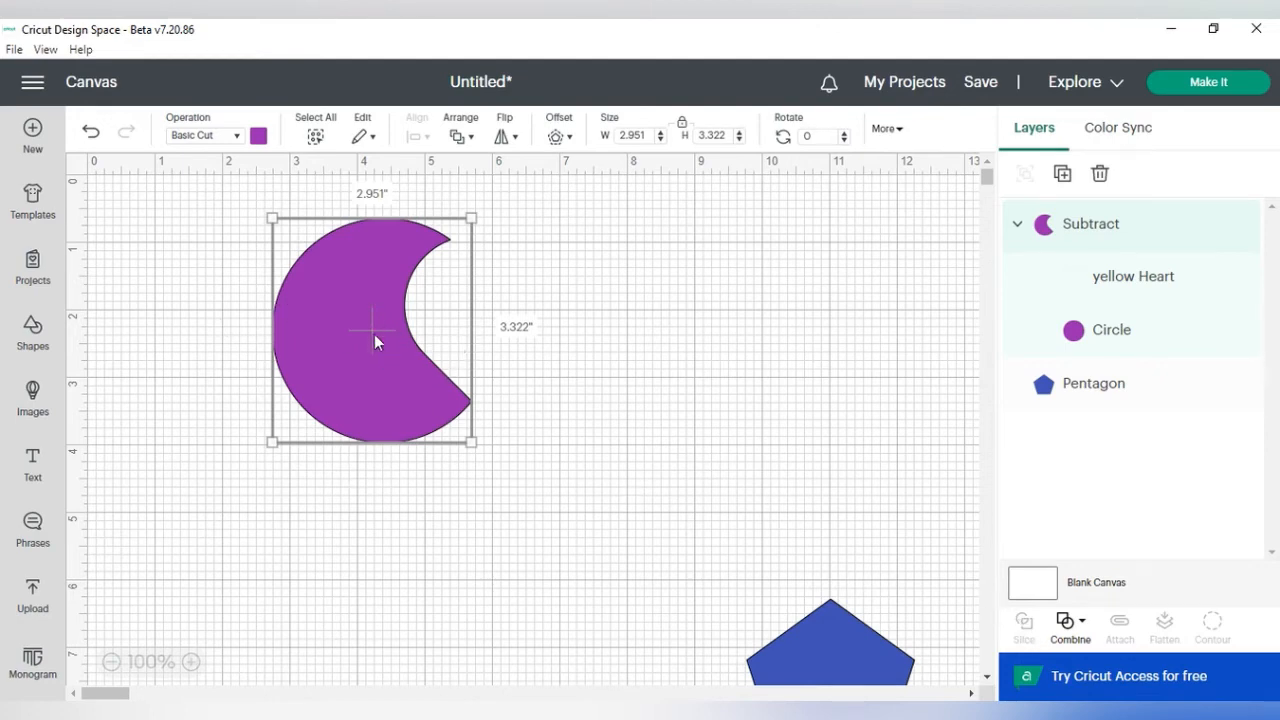
click(91, 135)
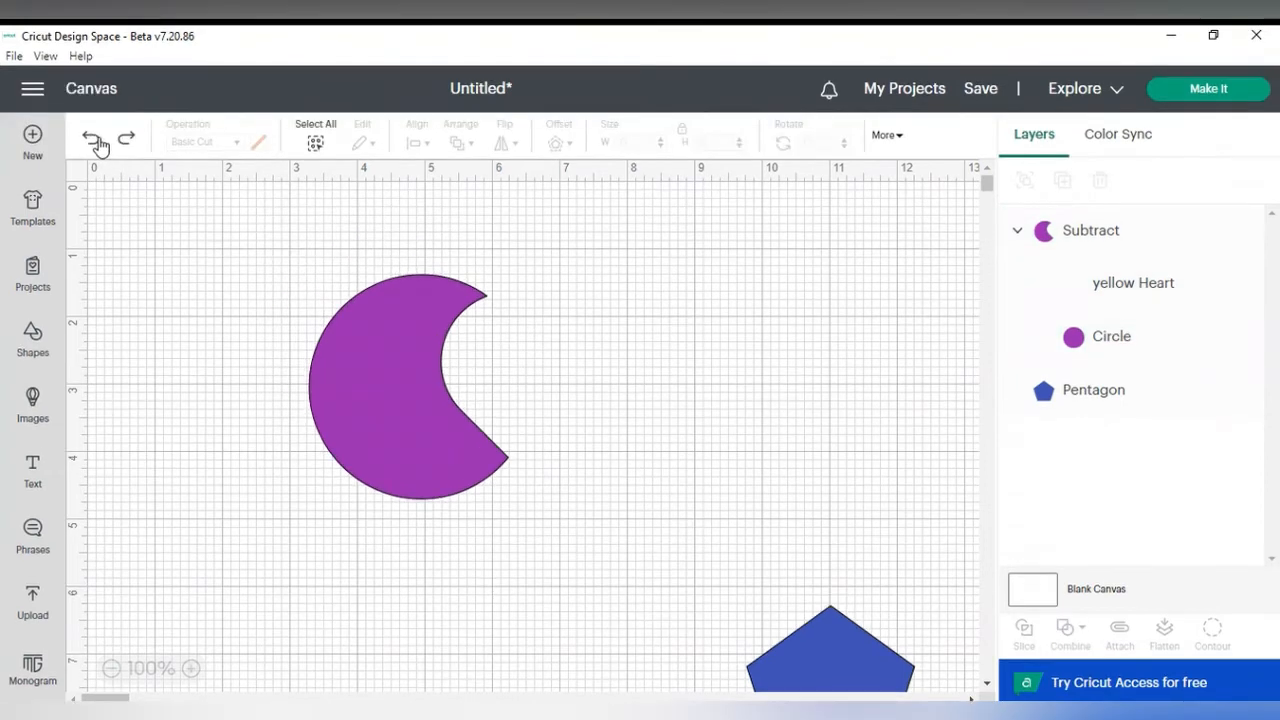
click(92, 140)
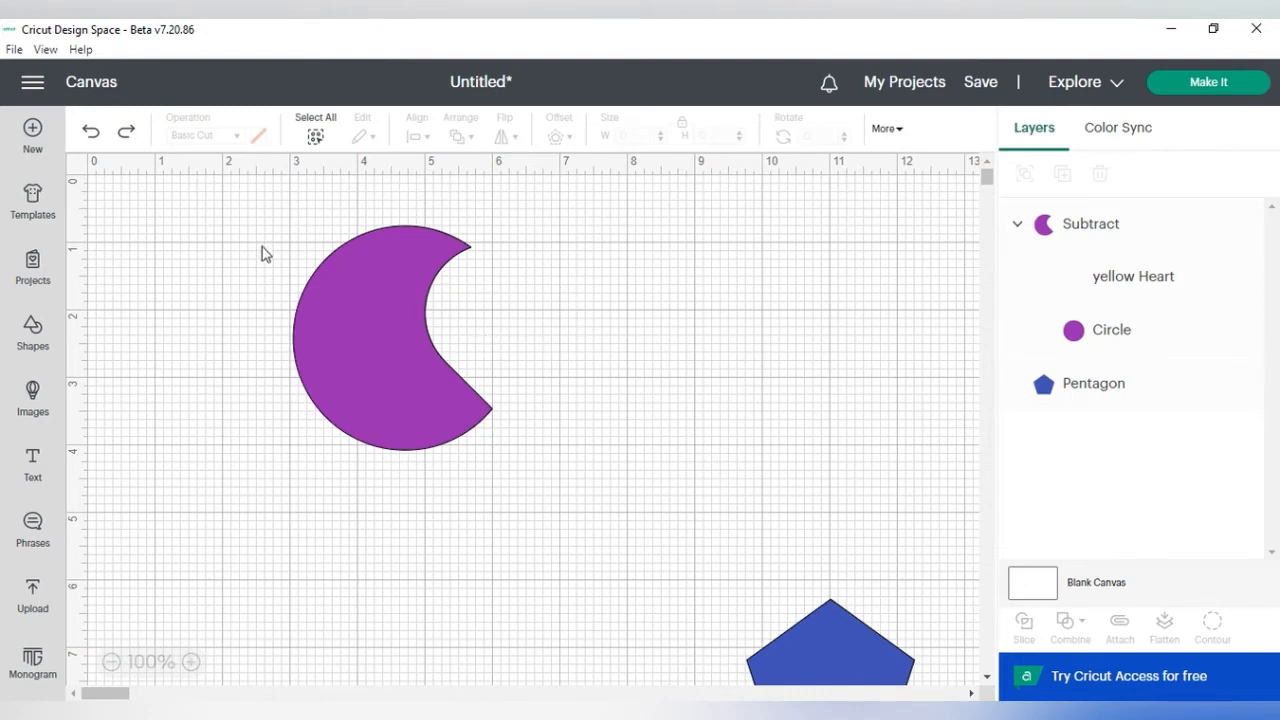
click(336, 298)
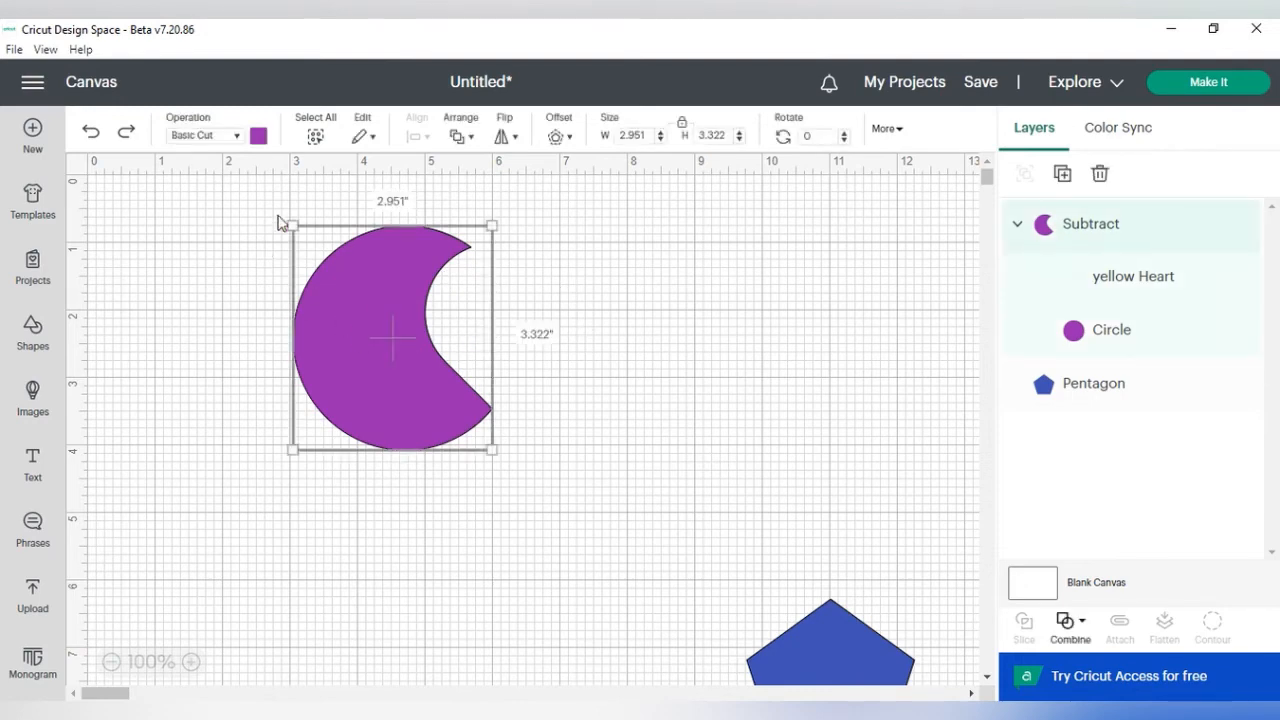
click(89, 136)
Step: Nudge the heart left, combine both shapes with Intersect, and undo the Intersect
drag(492, 343, 524, 352)
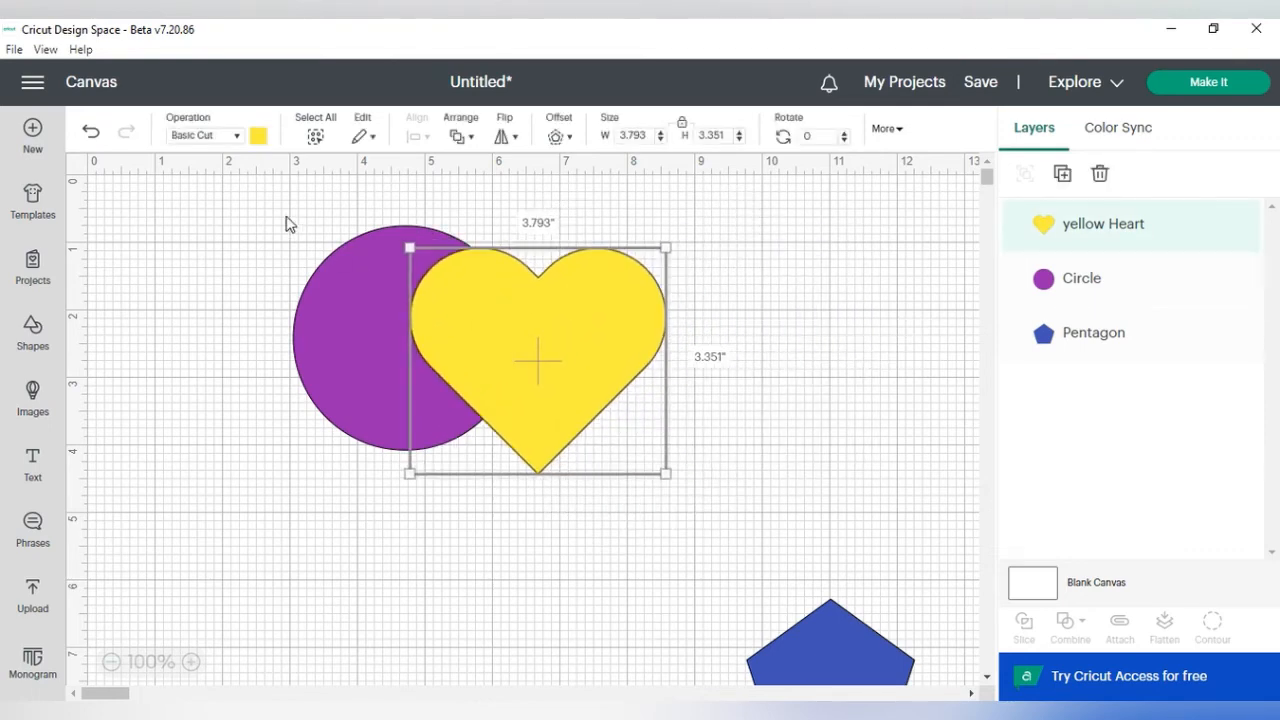
drag(252, 218, 728, 548)
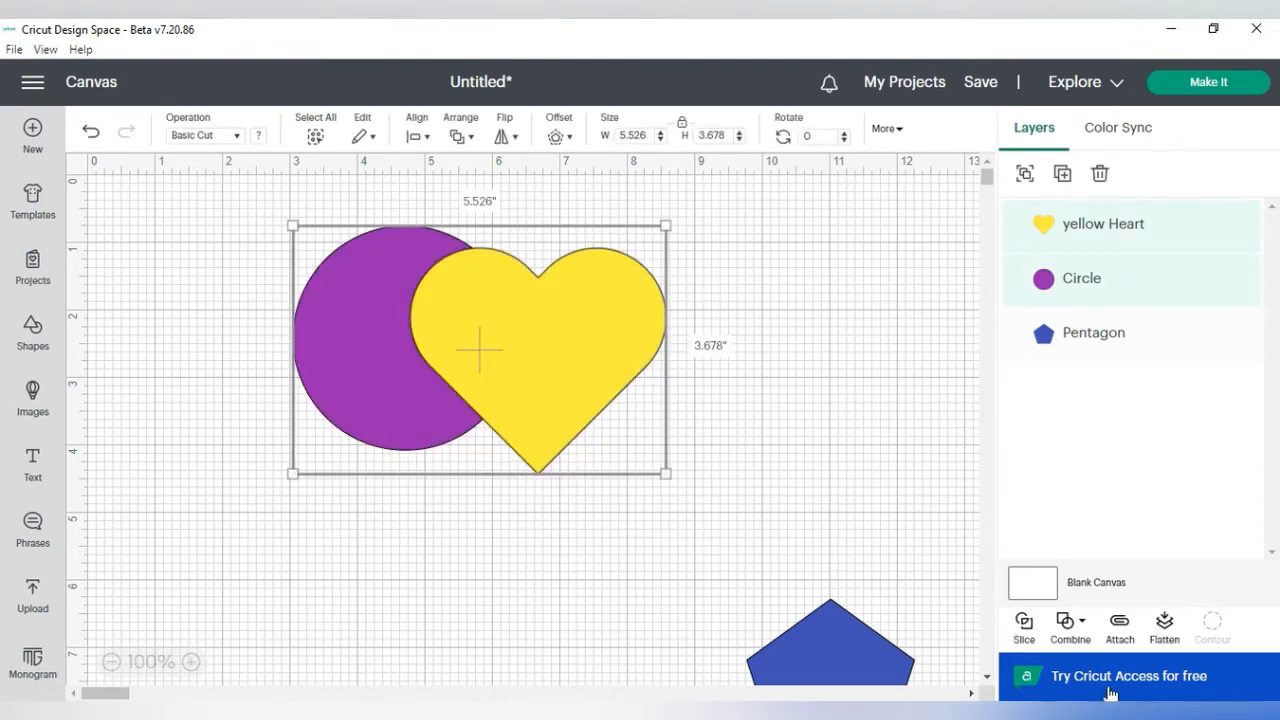
click(1075, 626)
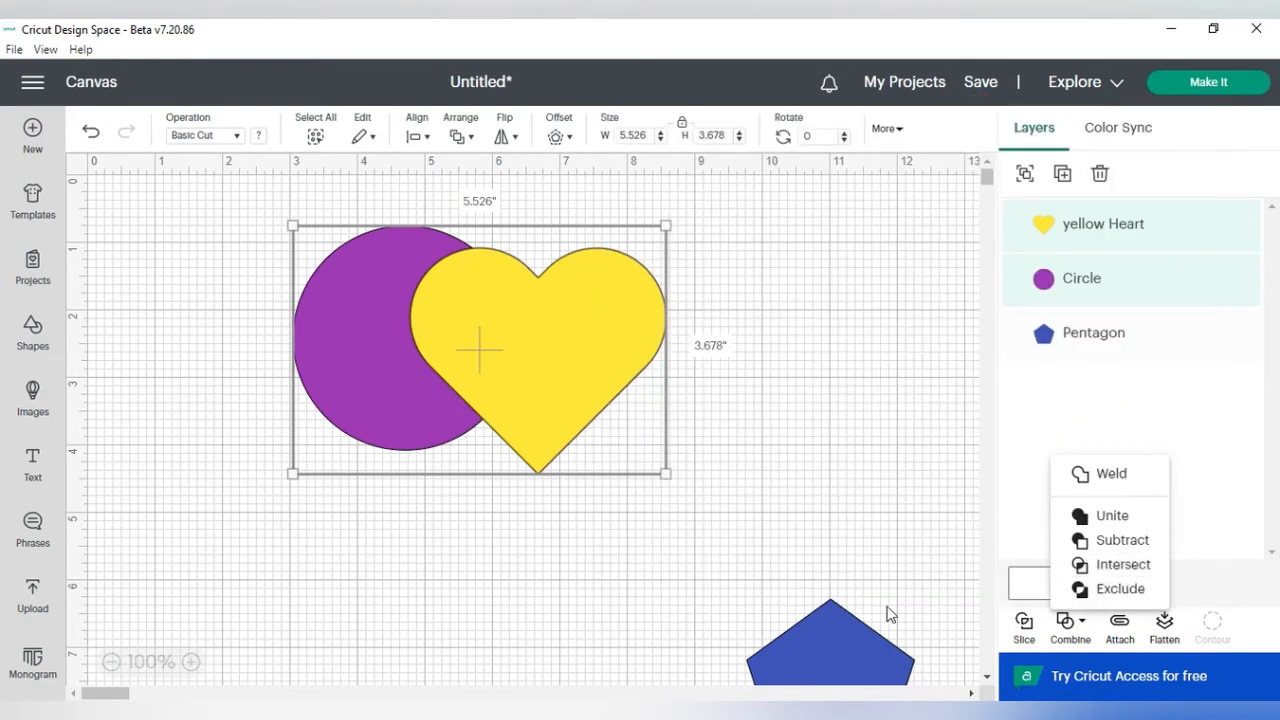
click(1118, 568)
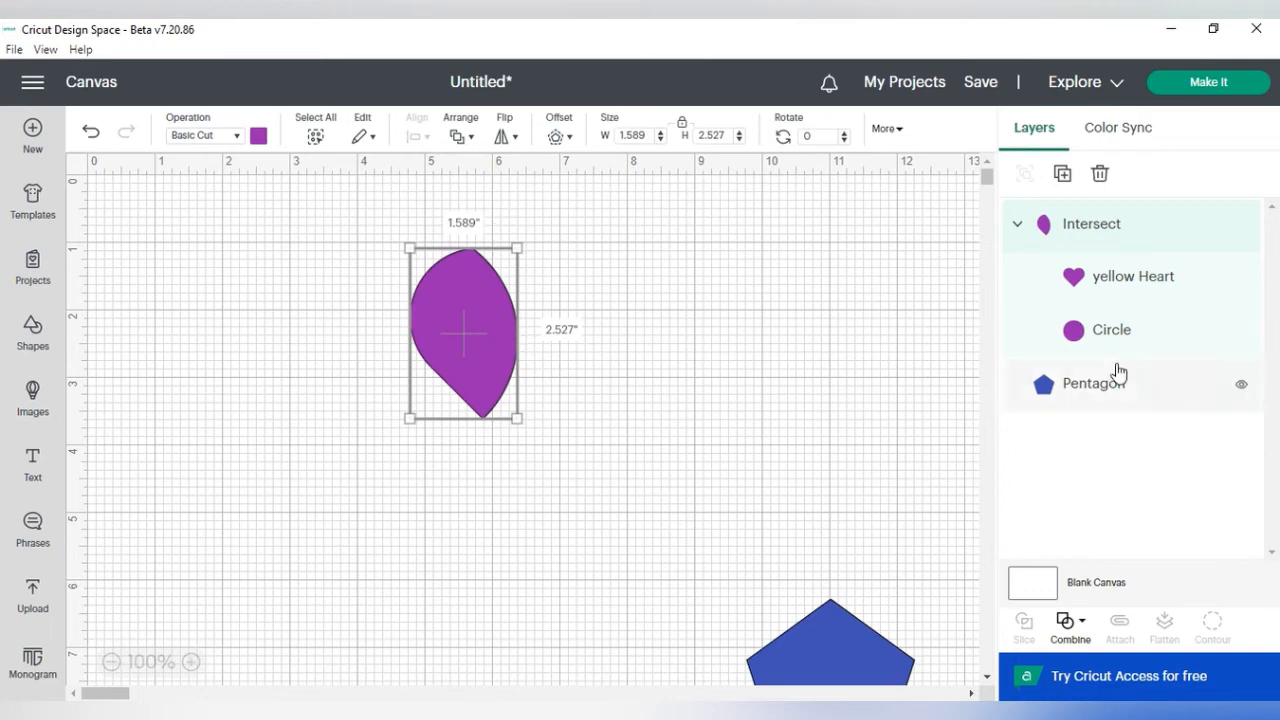
click(88, 136)
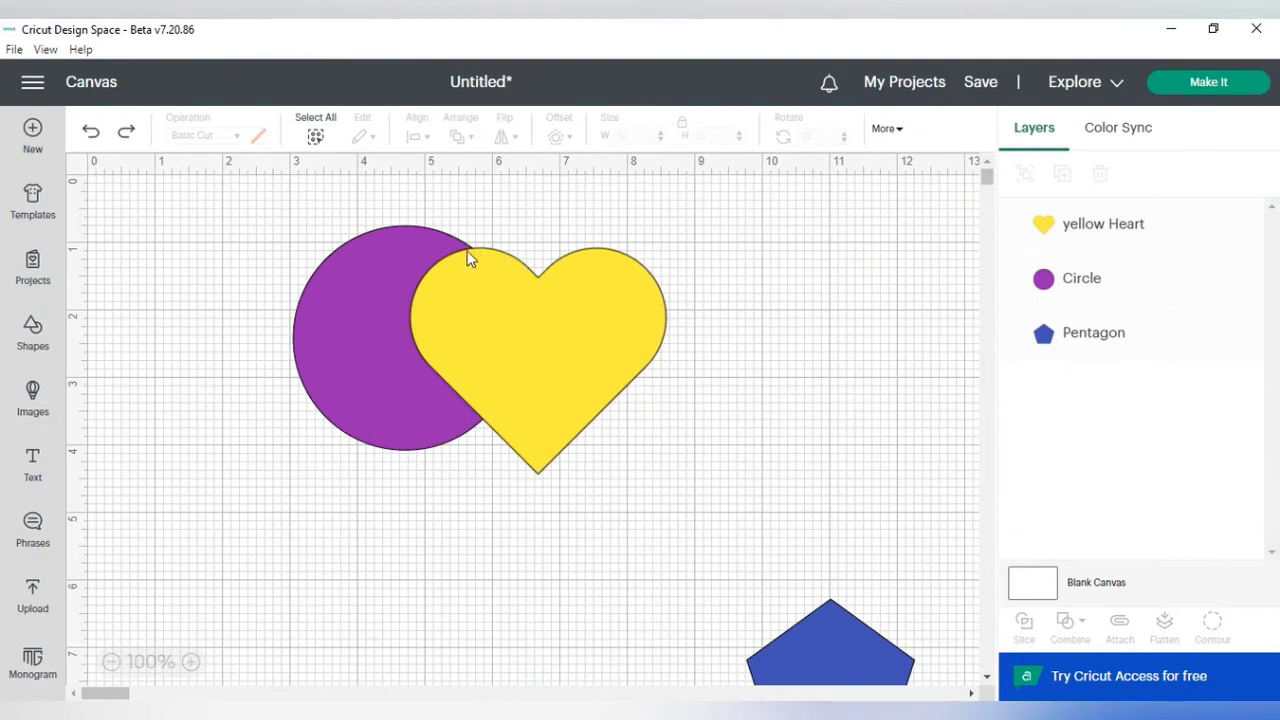
Step: Move the heart further left over the circle and combine both shapes with Intersect
drag(489, 323, 462, 326)
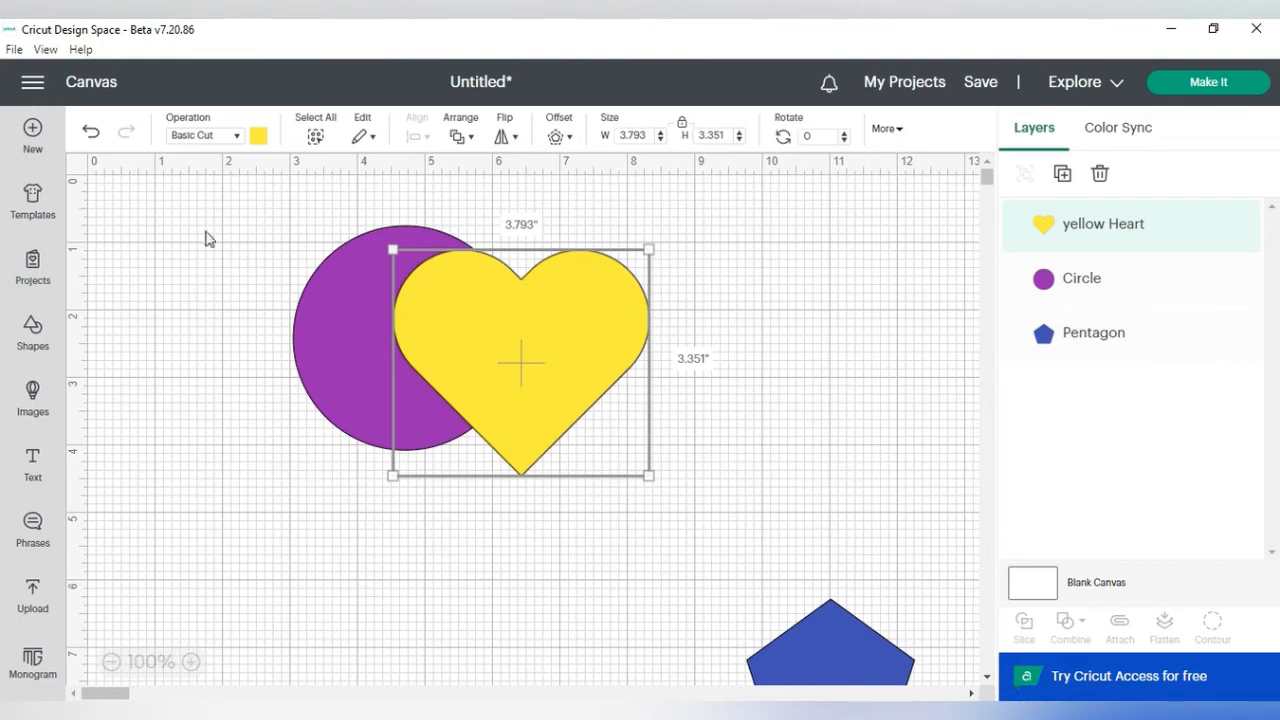
drag(224, 199, 682, 559)
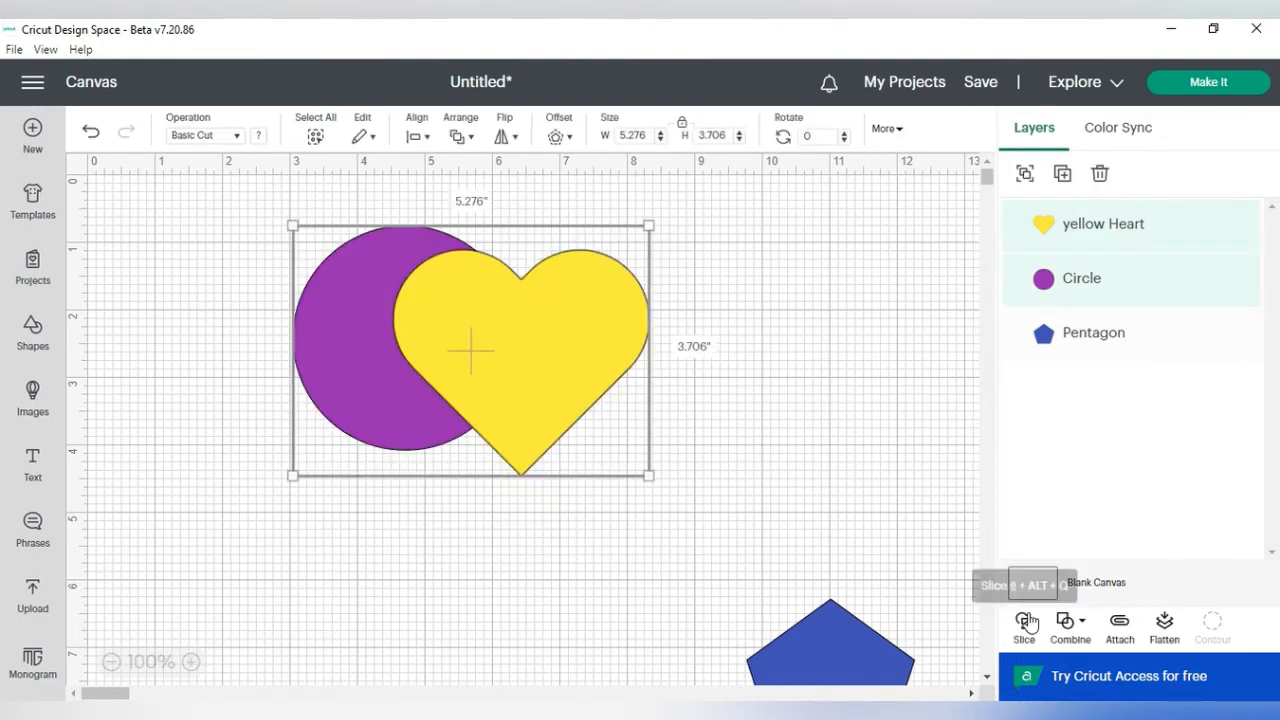
click(1068, 621)
click(1063, 585)
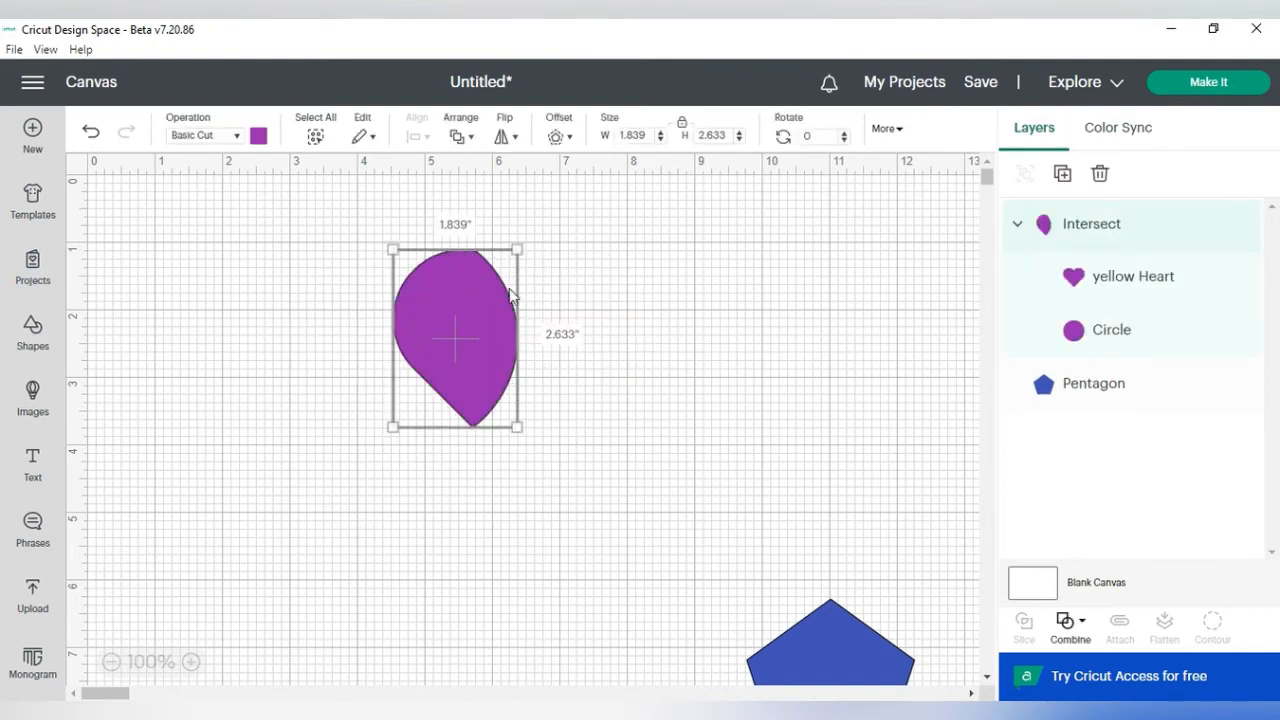
Step: Move the intersected shape, then undo the move and the Intersect
drag(510, 300, 464, 311)
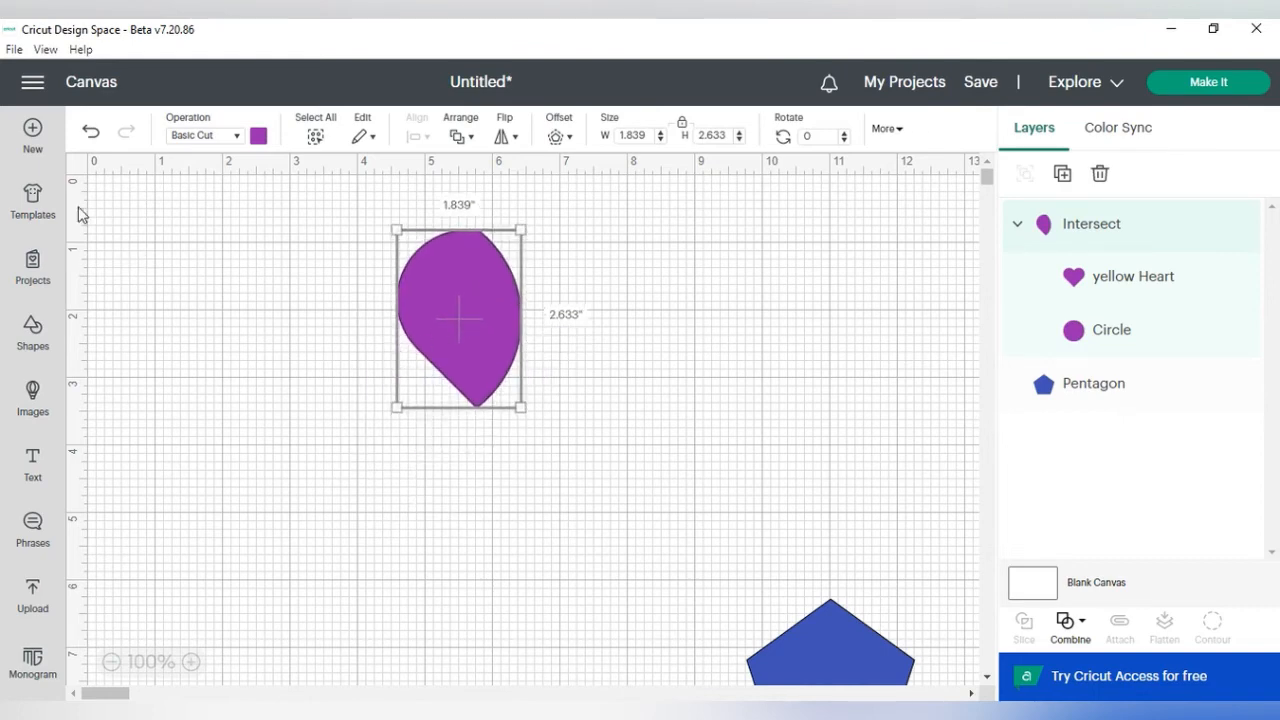
click(89, 136)
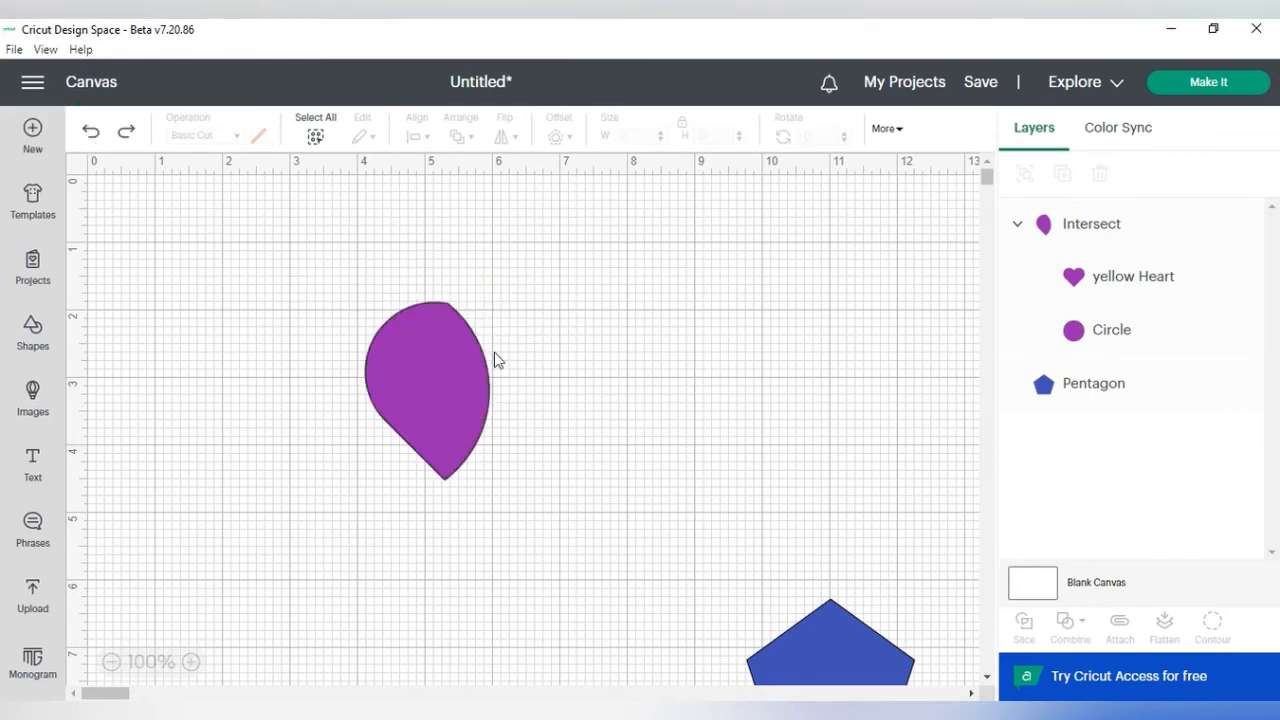
click(88, 133)
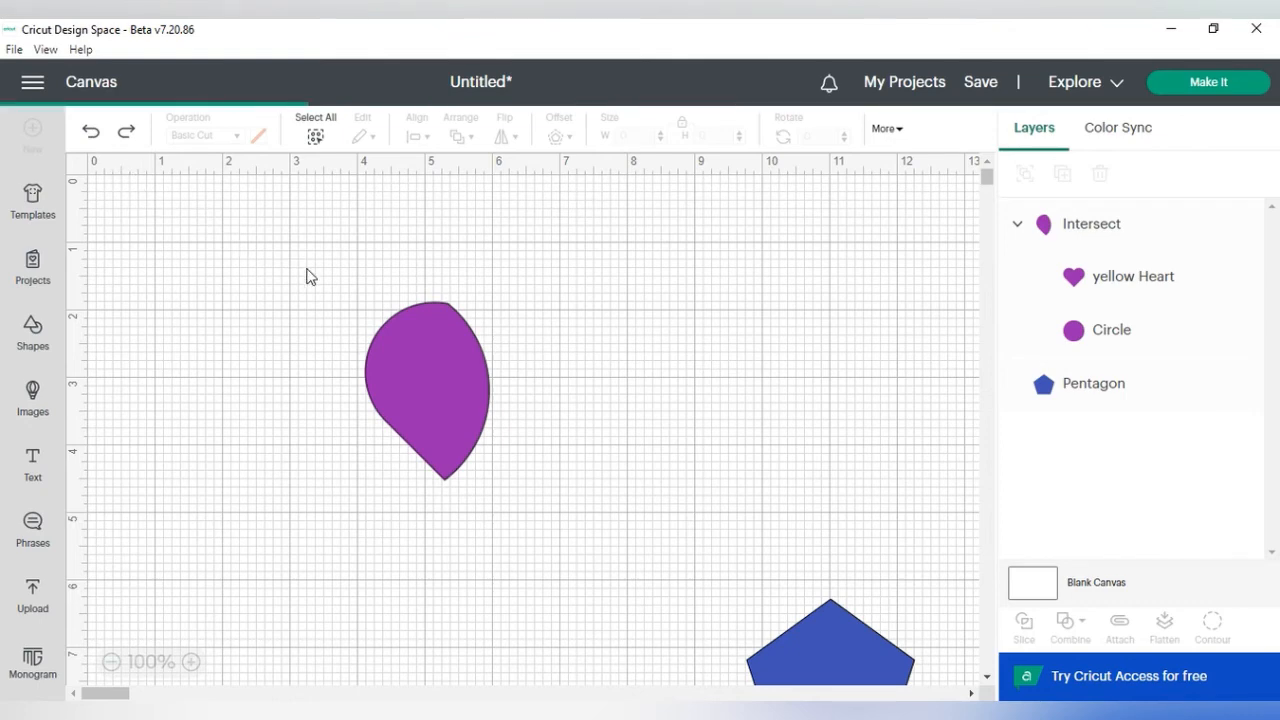
click(91, 133)
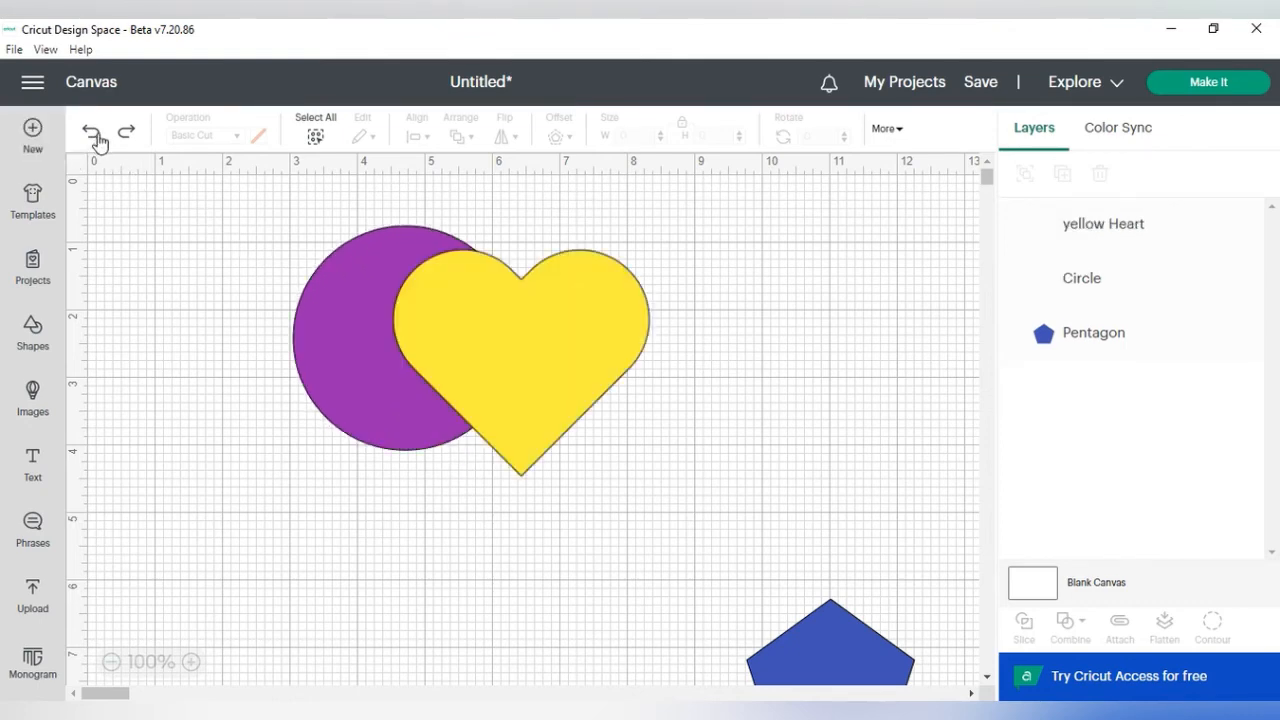
Step: Reposition the heart to overlap the circle's right side and combine both shapes with Exclude
drag(449, 311, 674, 317)
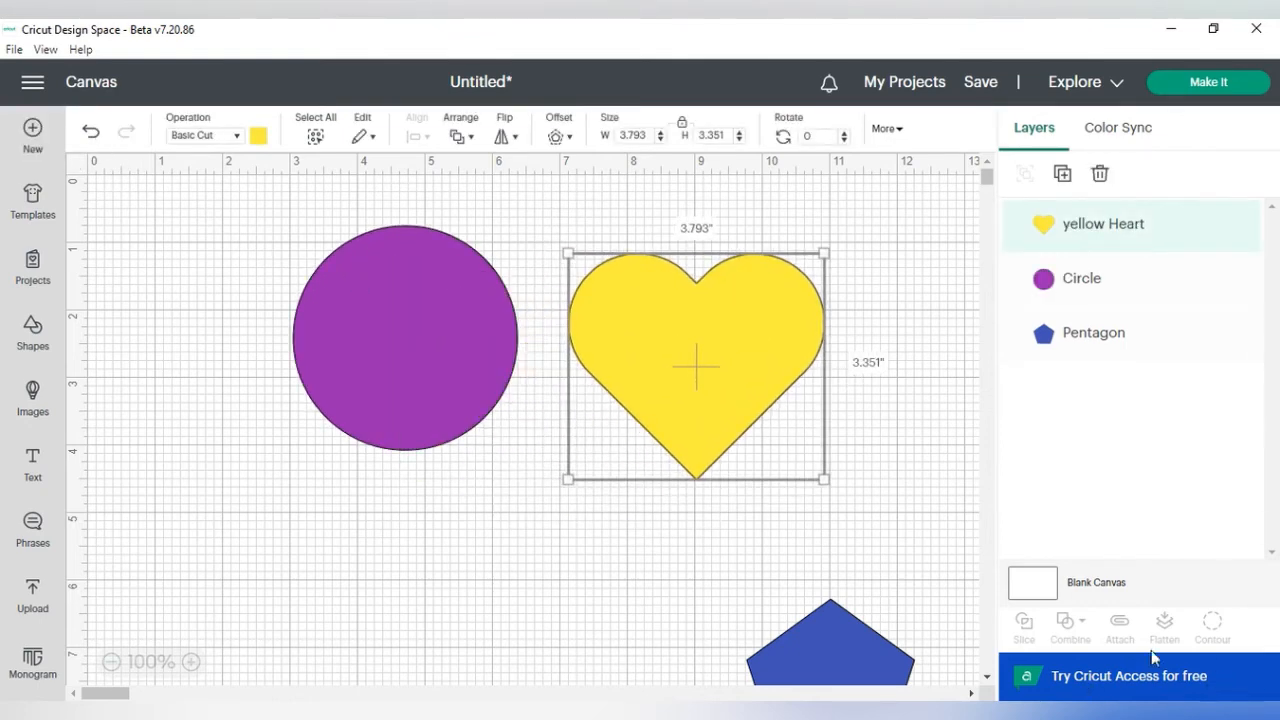
drag(654, 363, 521, 361)
drag(280, 193, 722, 506)
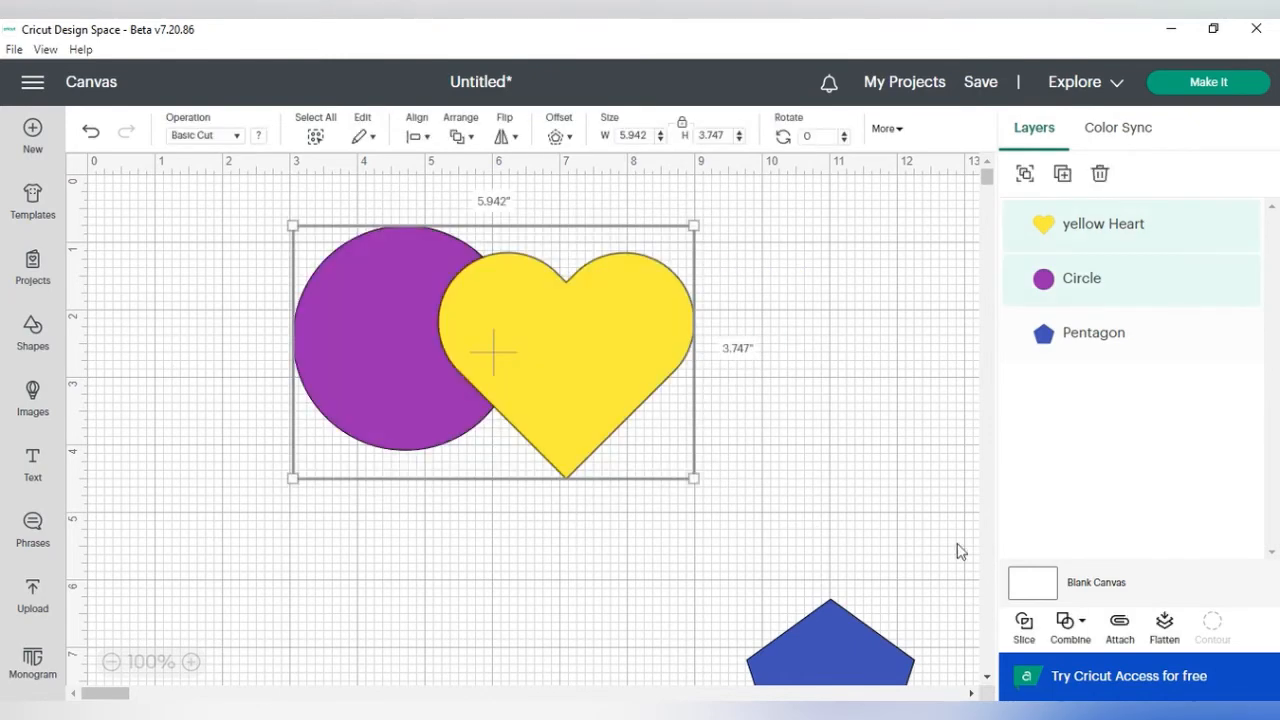
click(1067, 625)
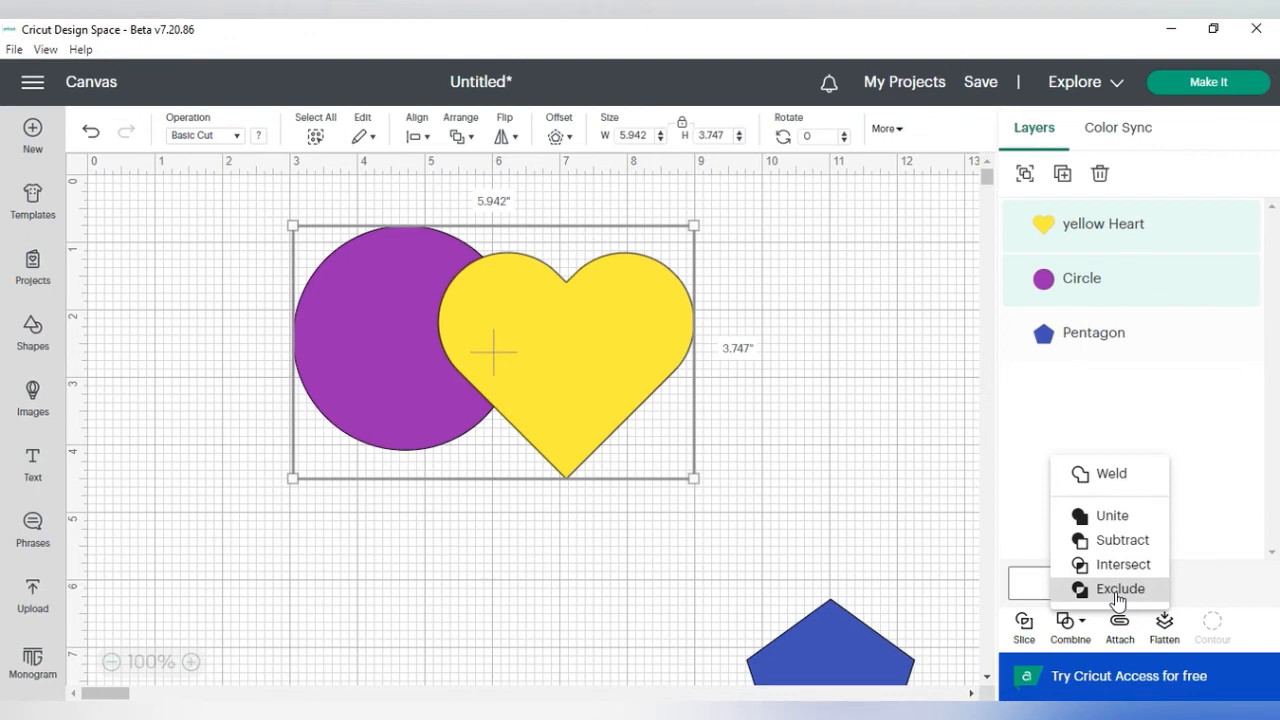
click(1118, 590)
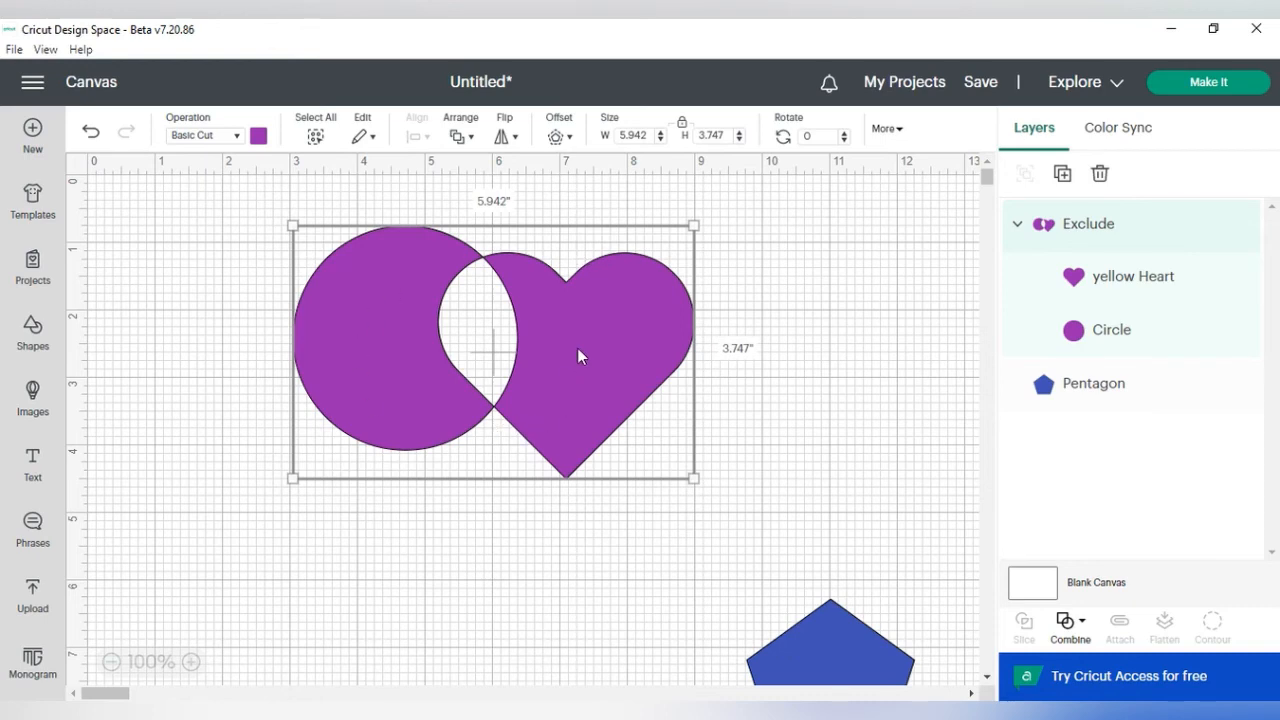
Step: Undo the Exclude, combine the shapes with Intersect, and undo the Intersect as well
click(1073, 627)
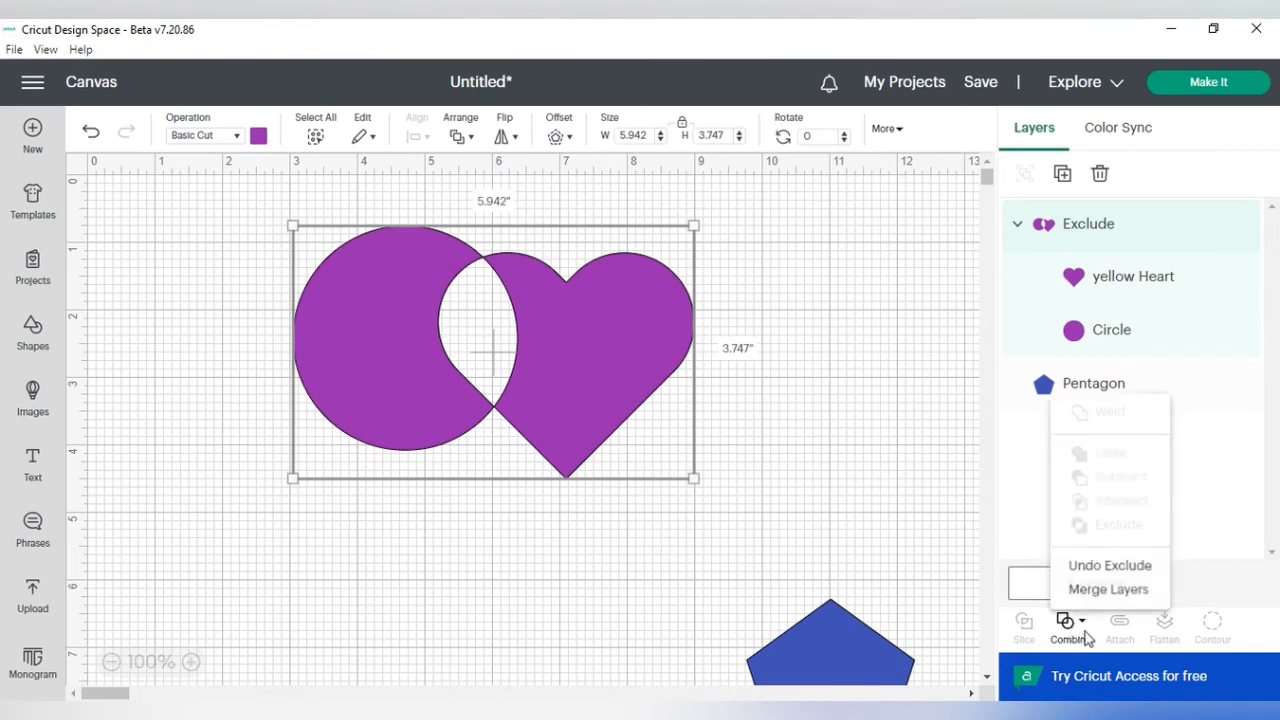
click(1116, 570)
click(1068, 622)
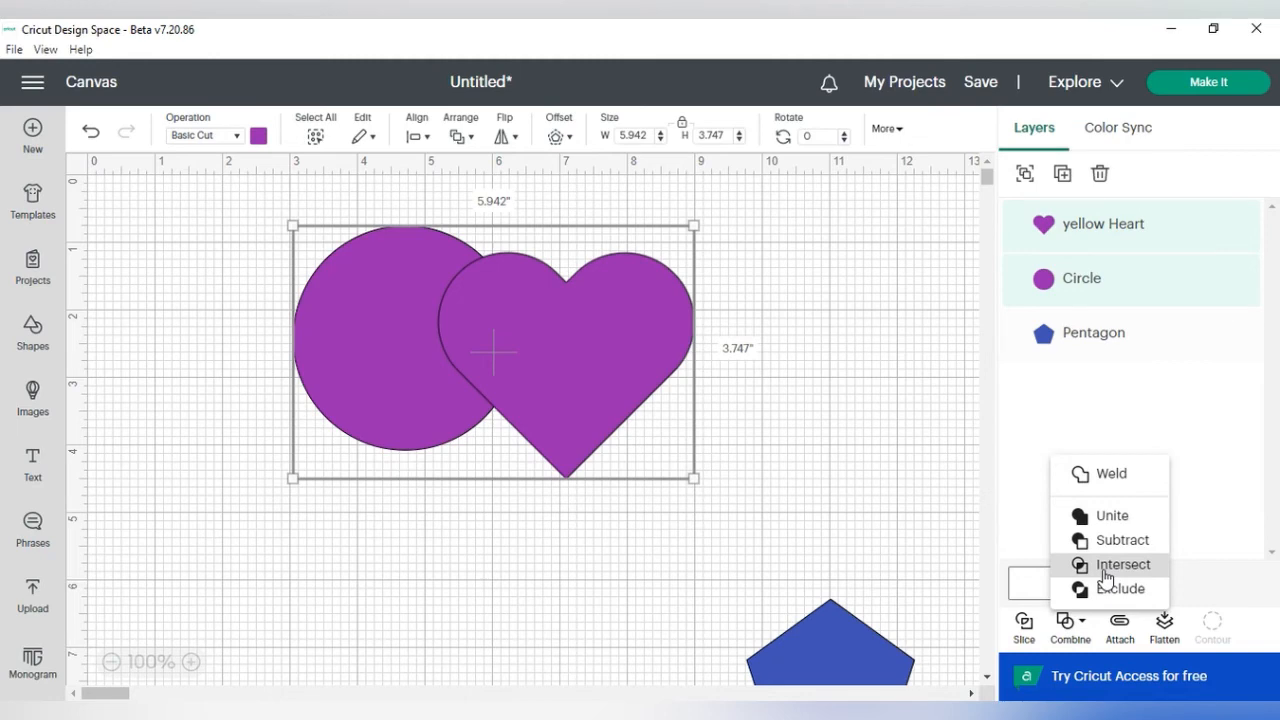
click(1118, 565)
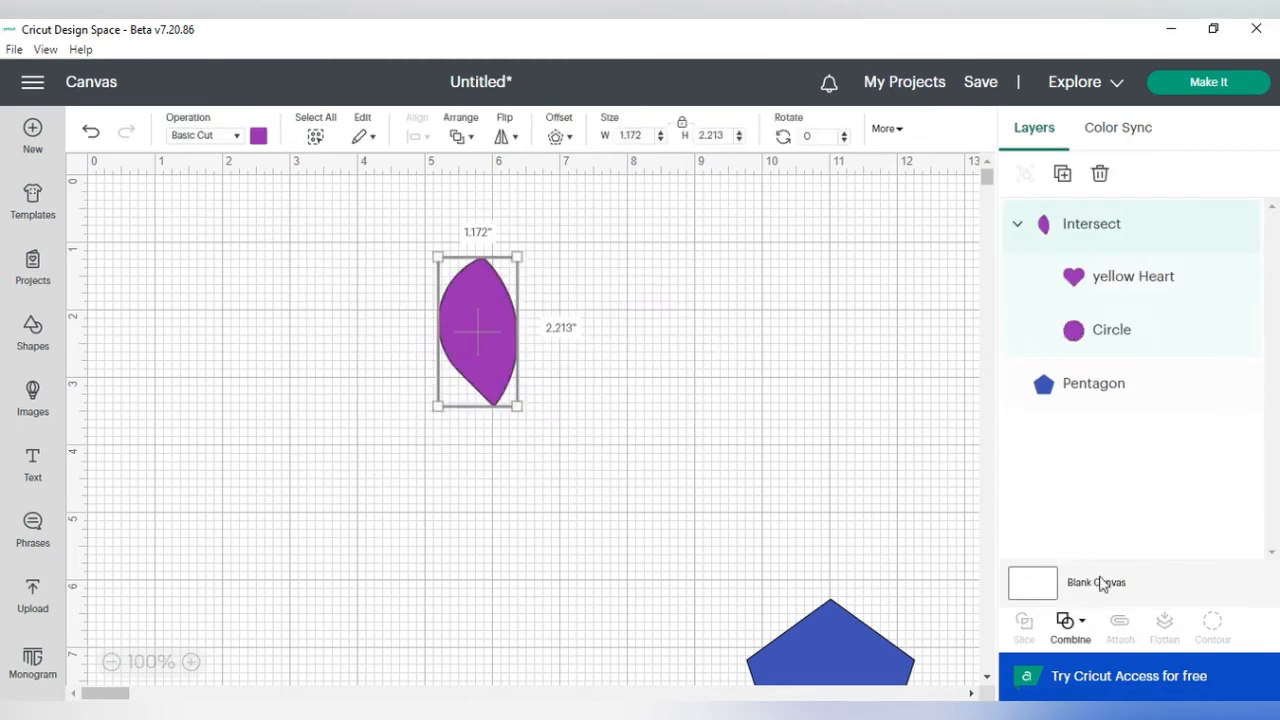
click(1067, 621)
click(1114, 564)
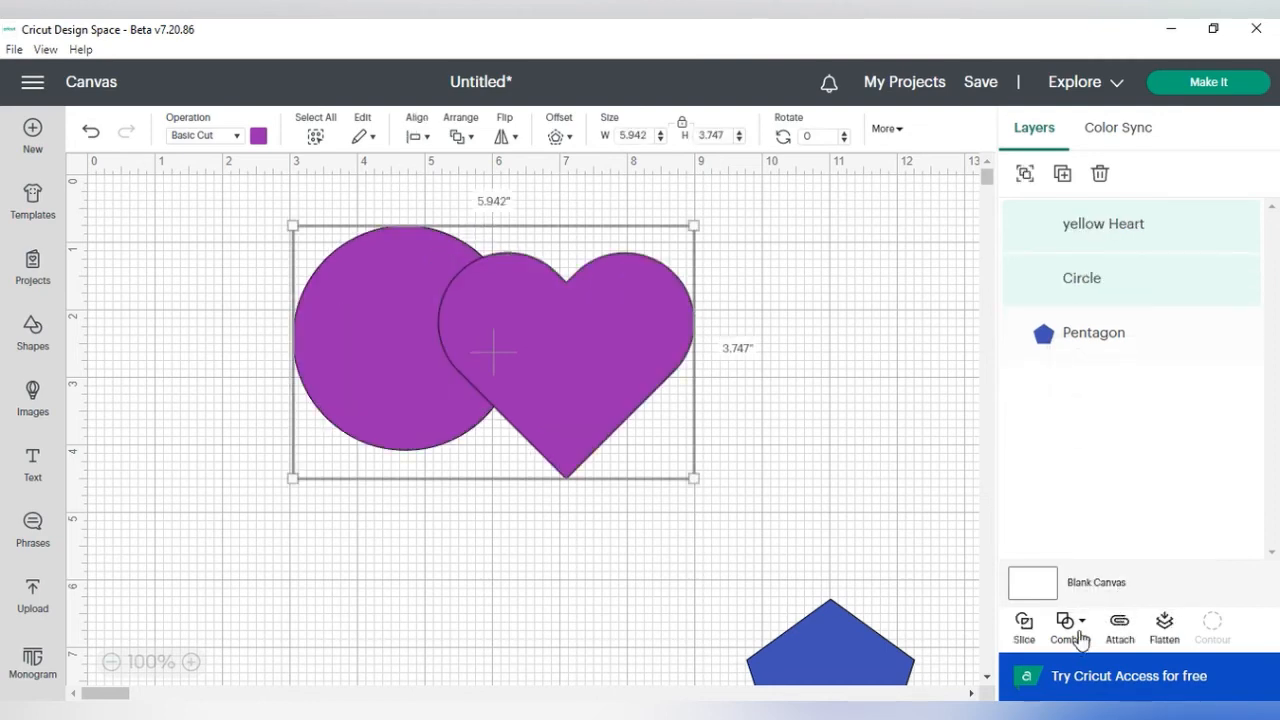
Step: Combine the selected circle and heart with Exclude again and deselect them
click(1068, 621)
click(1118, 596)
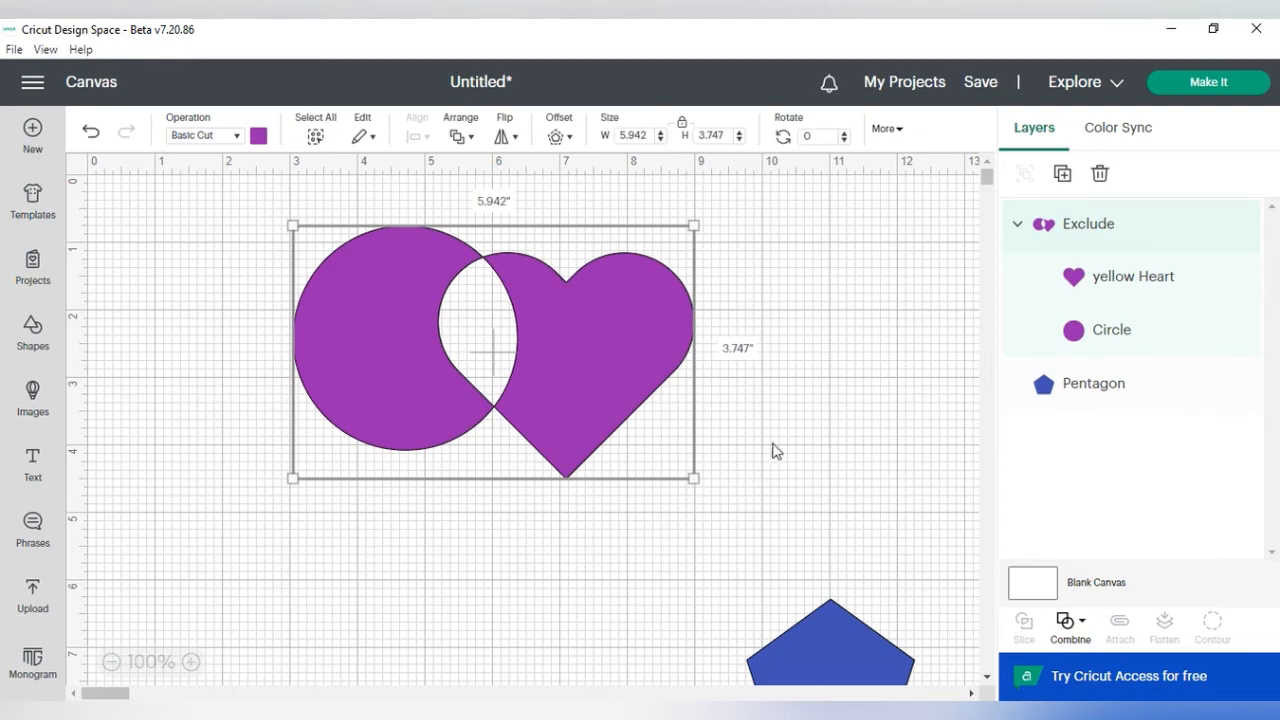
click(816, 427)
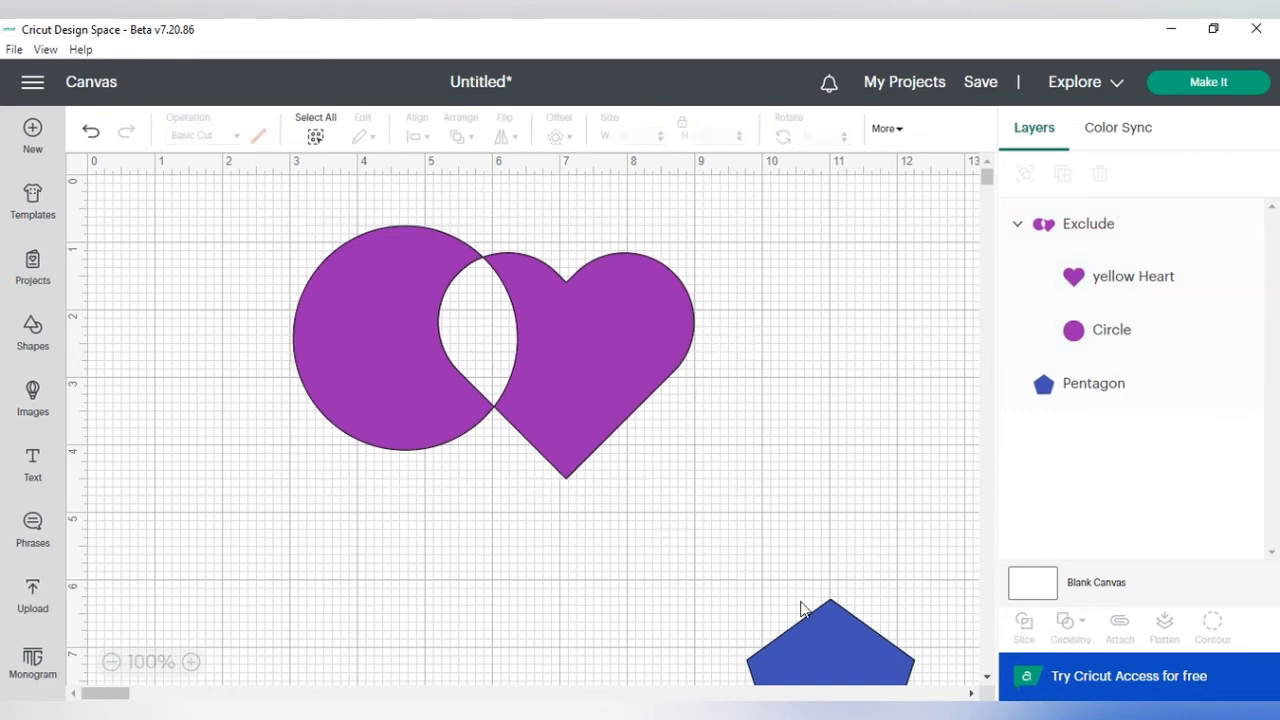
Step: Move the pentagon up, then undo the move and the Exclude combination
drag(833, 640, 814, 538)
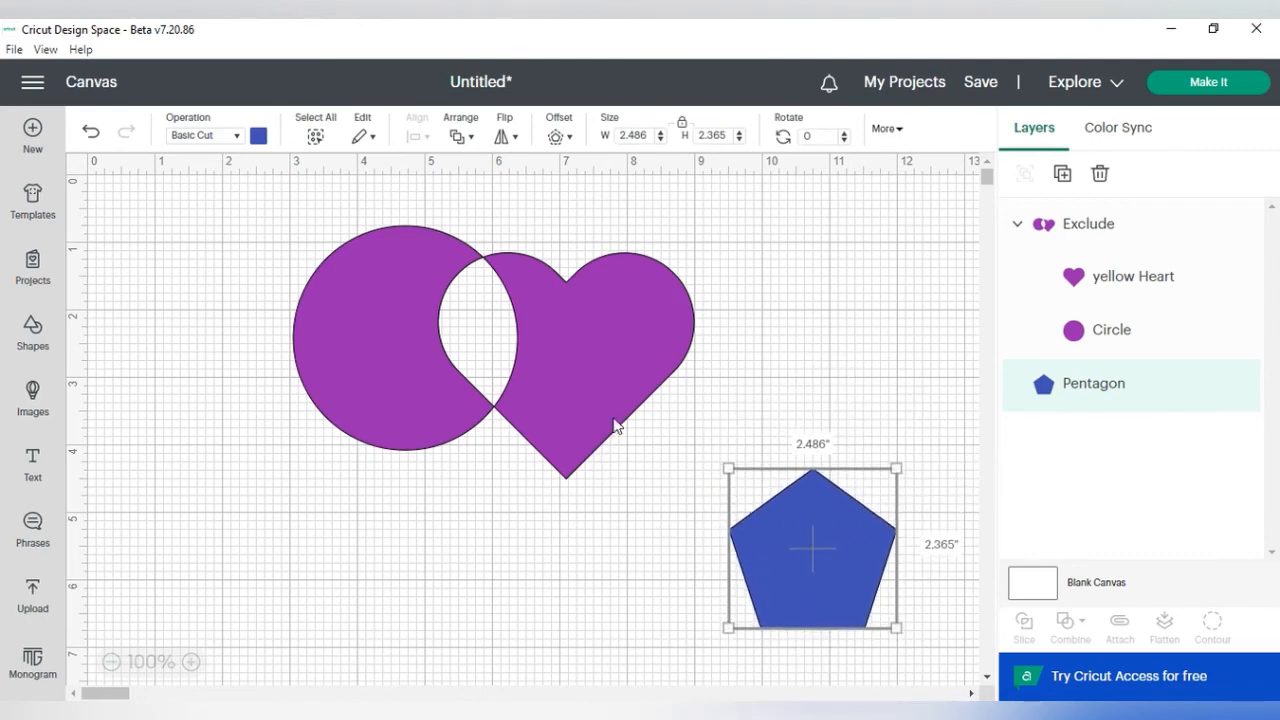
click(92, 138)
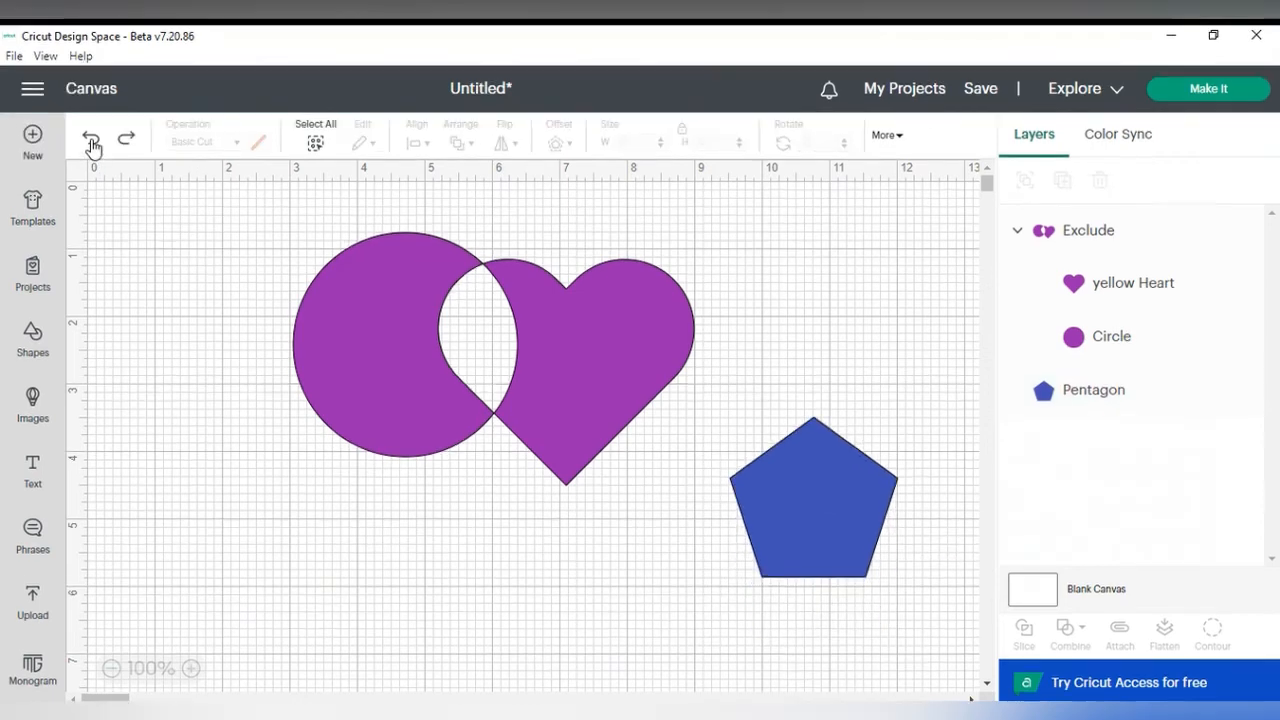
click(91, 141)
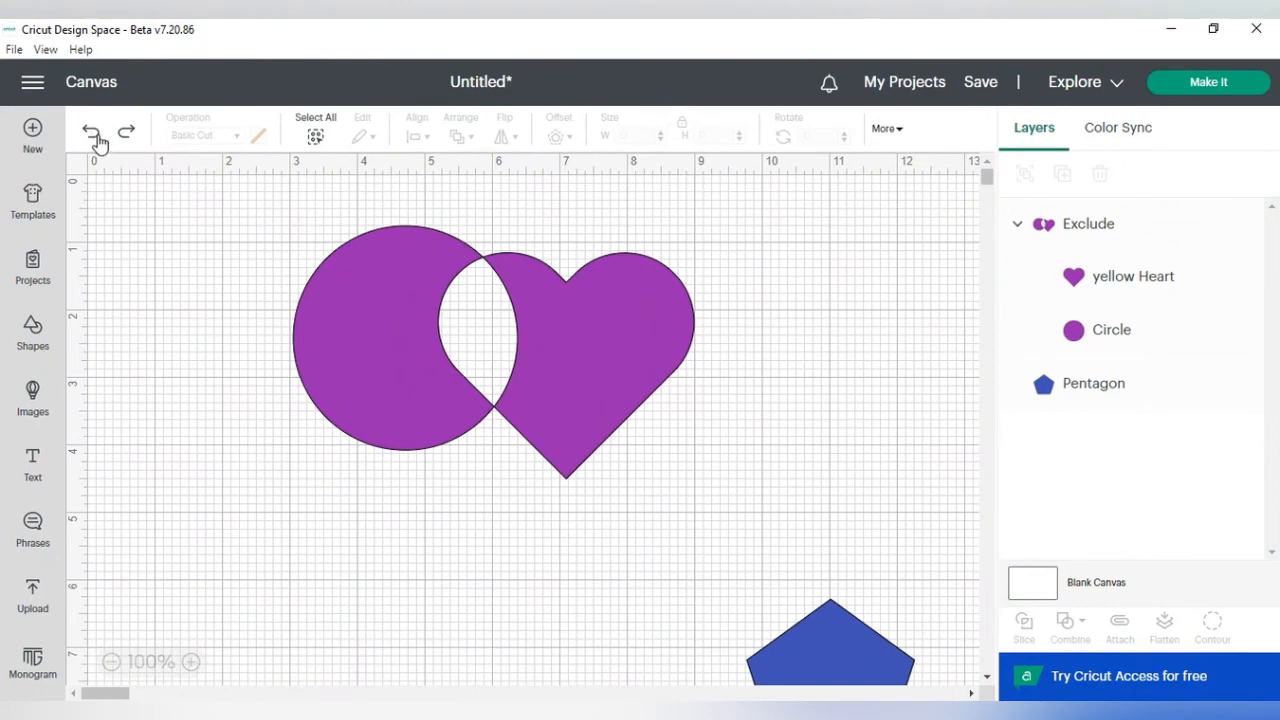
click(91, 141)
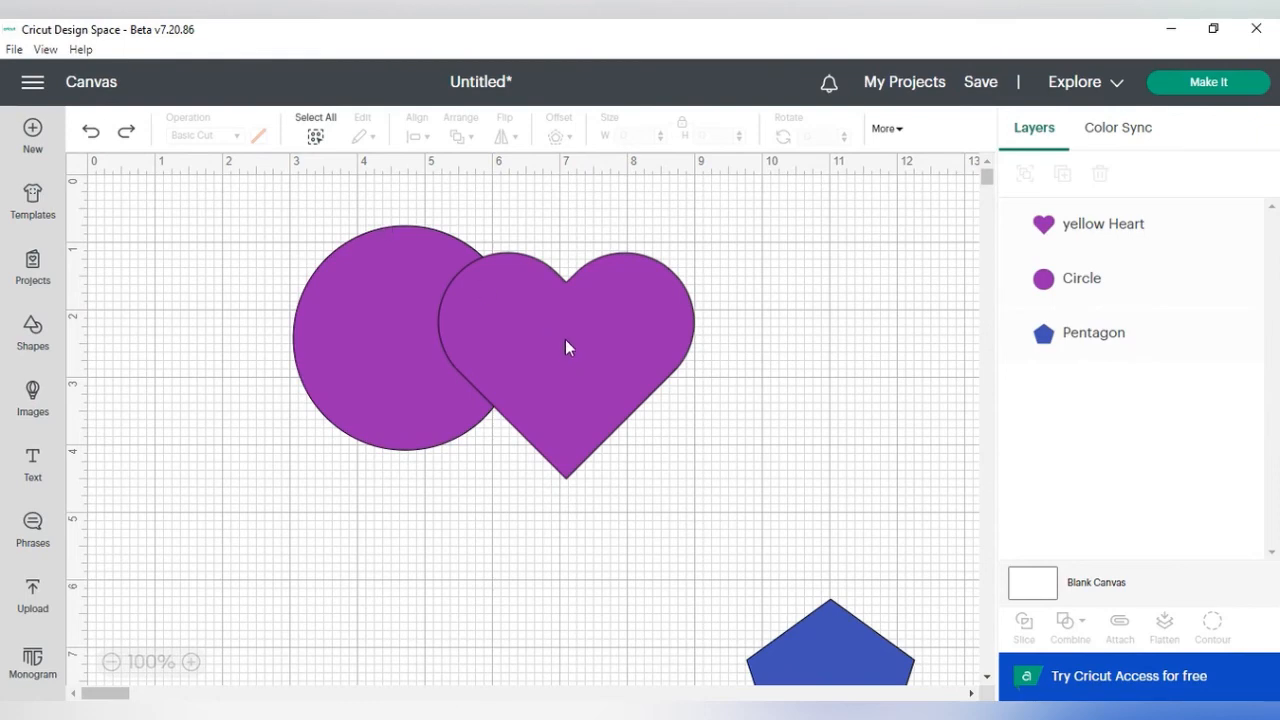
Step: Move the heart clear of the circle and change its color to blue
drag(565, 347, 683, 341)
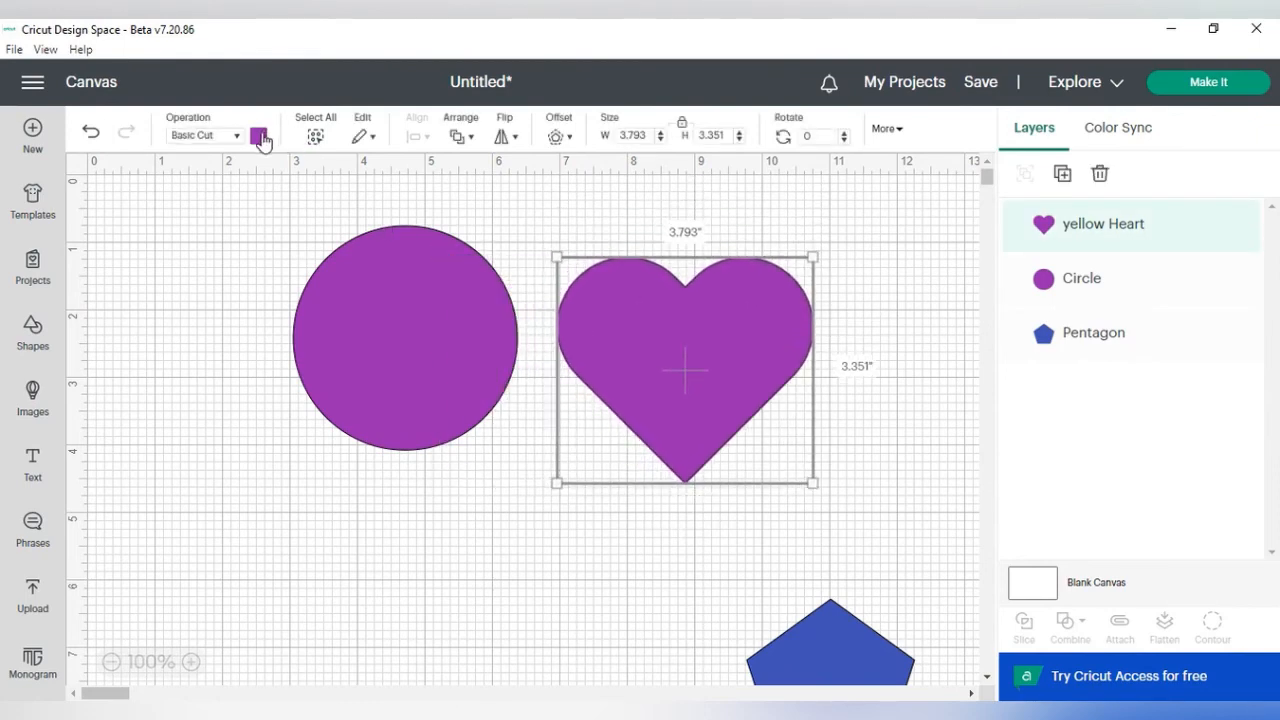
click(259, 136)
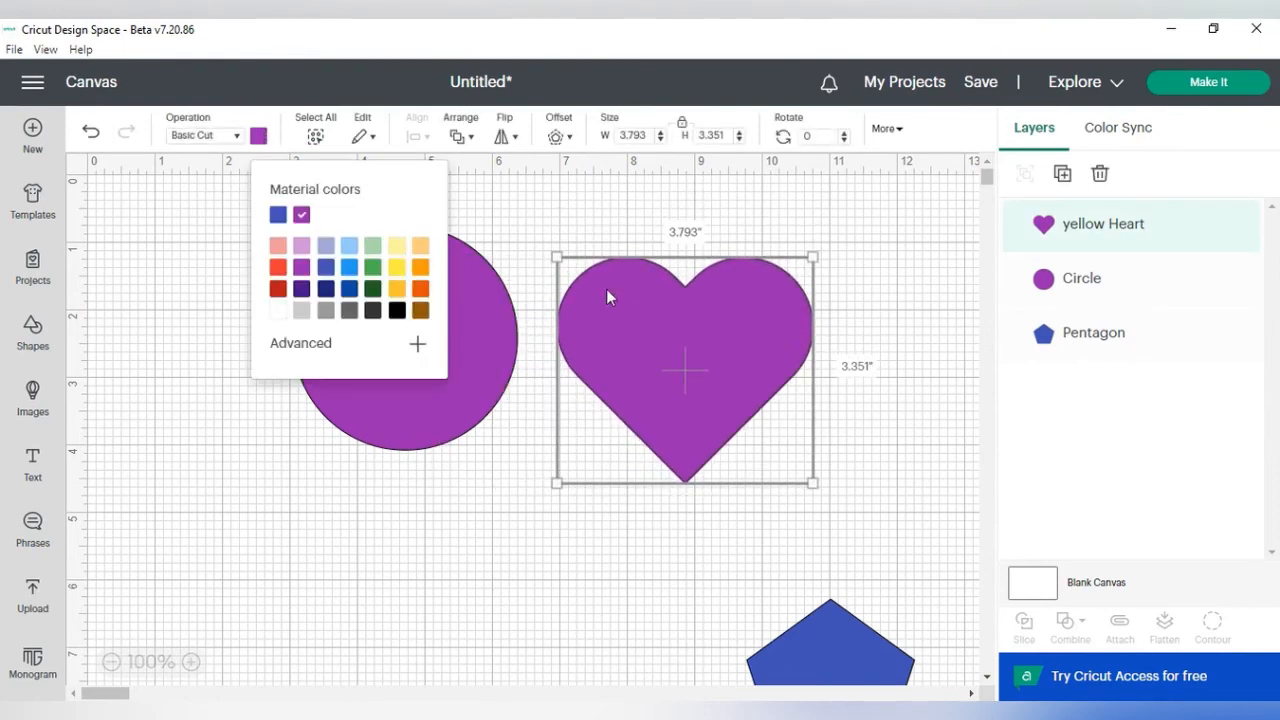
click(350, 268)
click(537, 228)
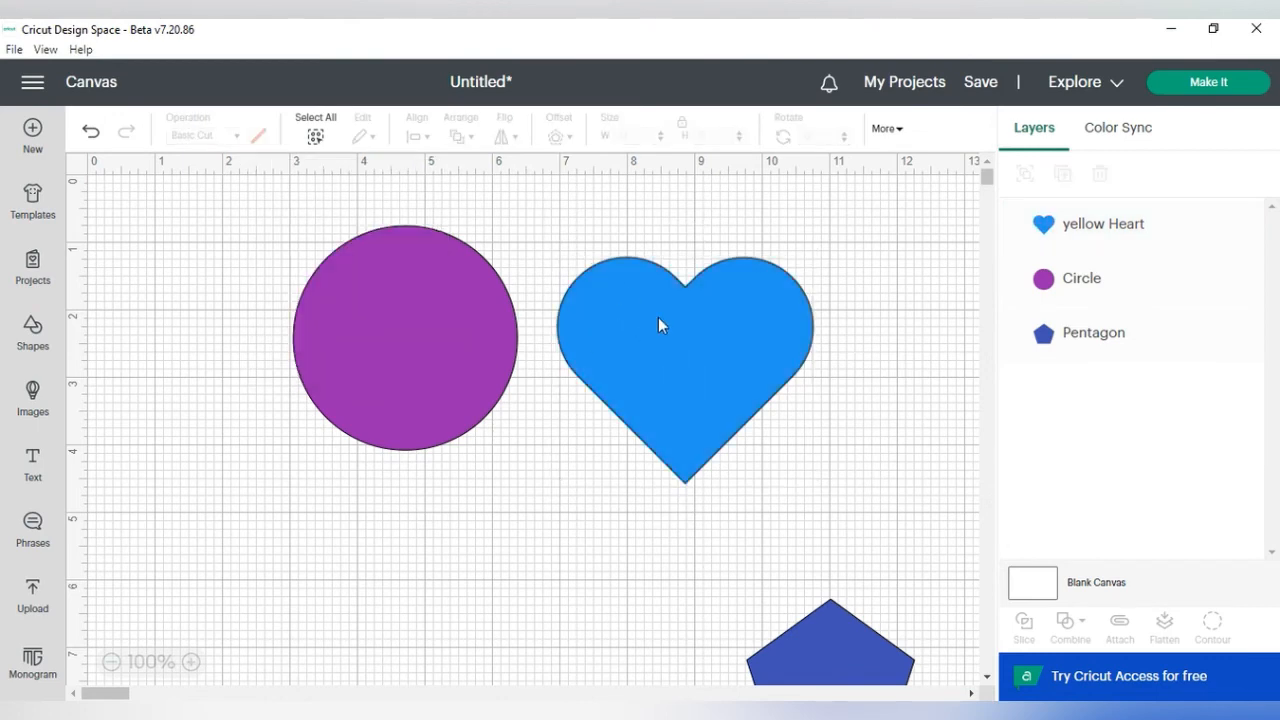
Step: Place the heart against the circle's right side, select both shapes and group them
drag(662, 330, 609, 325)
click(240, 243)
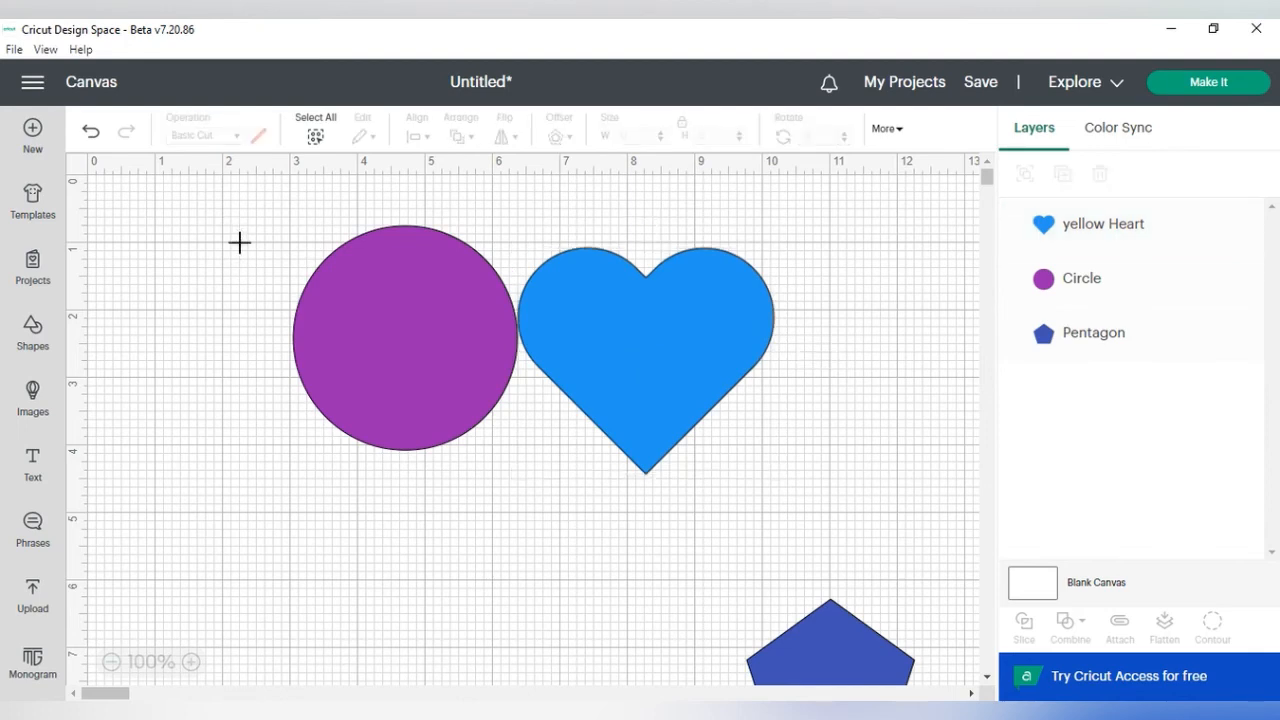
drag(228, 216, 805, 505)
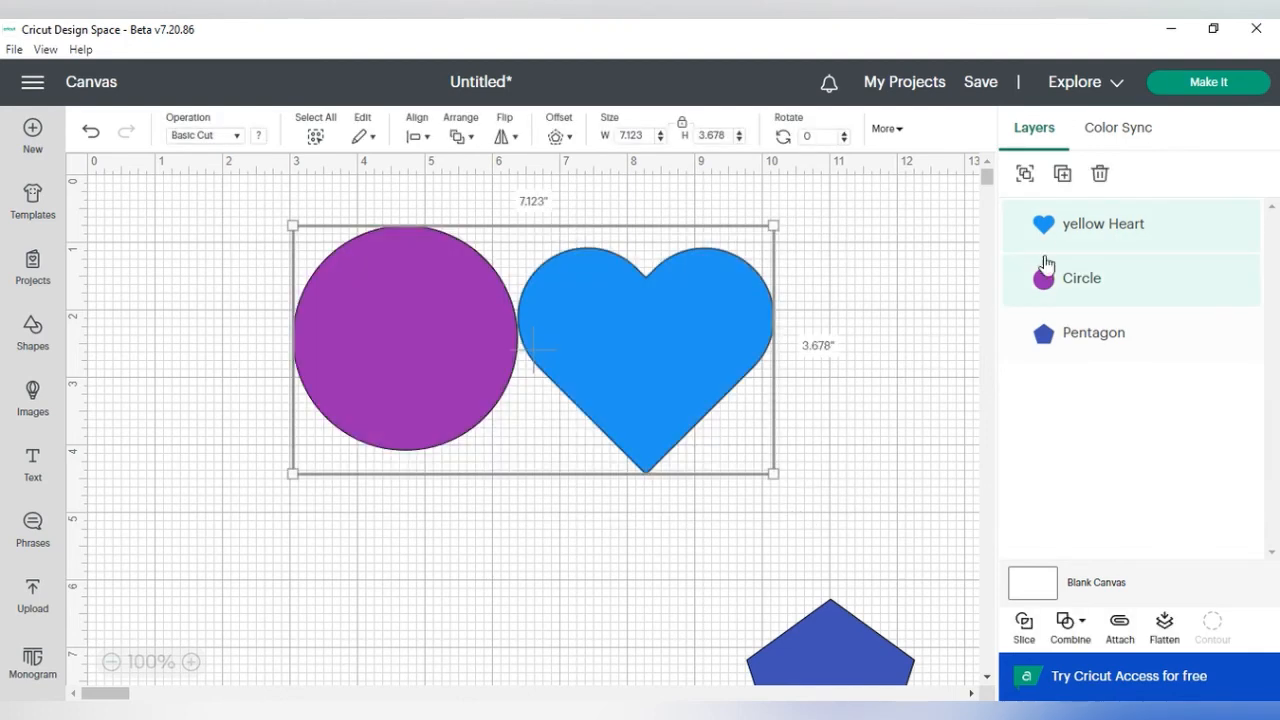
click(1025, 183)
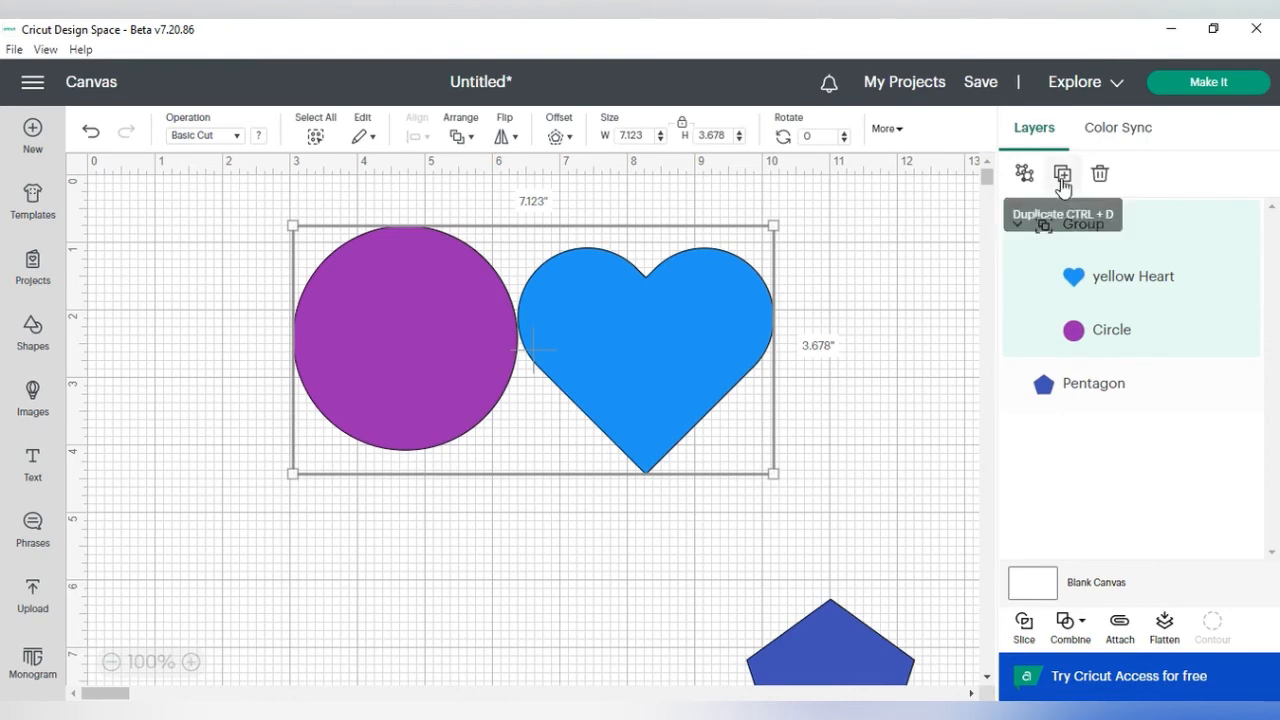
Step: Duplicate the circle-heart group, move the copy below, and shift the original group up and right
click(1061, 174)
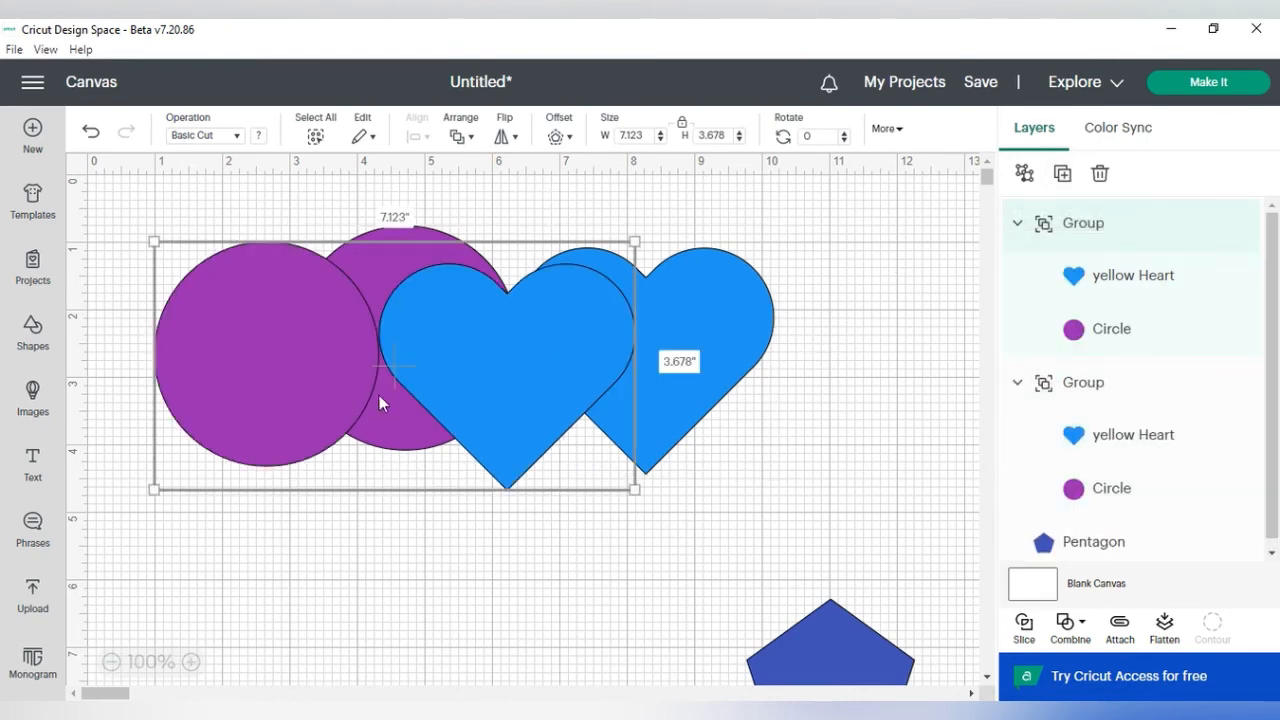
drag(379, 397, 429, 567)
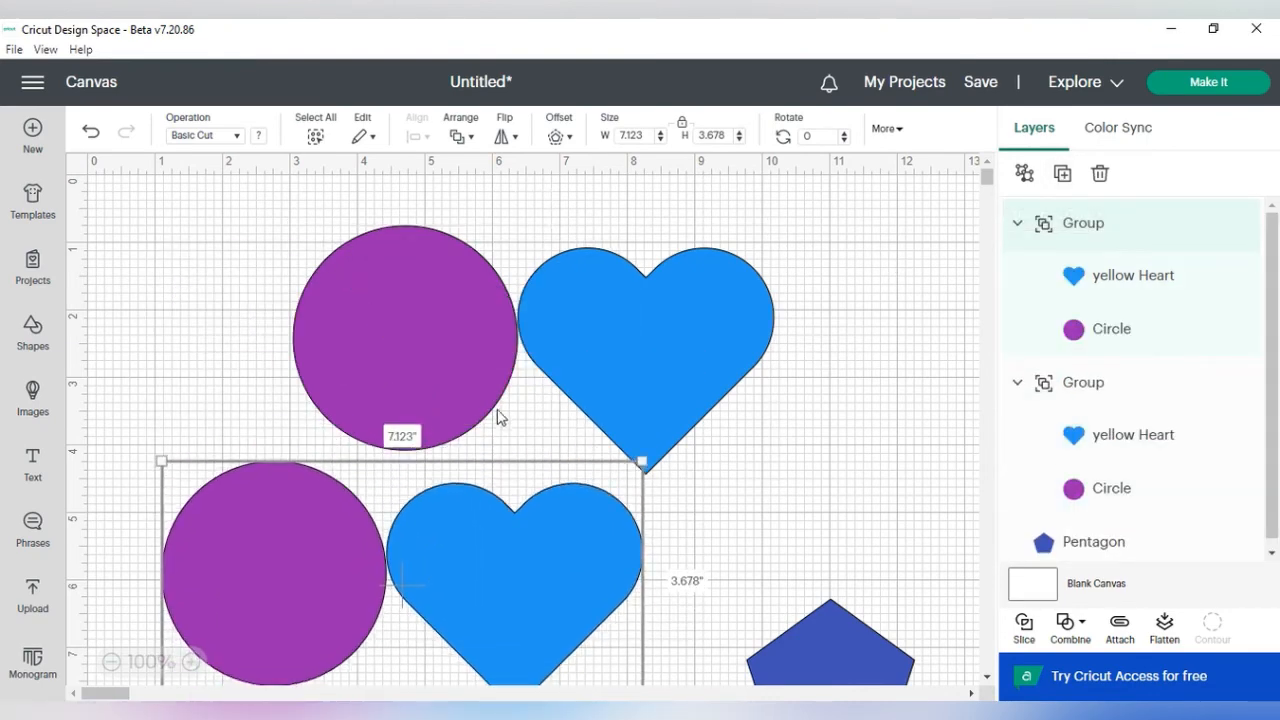
drag(484, 346, 570, 299)
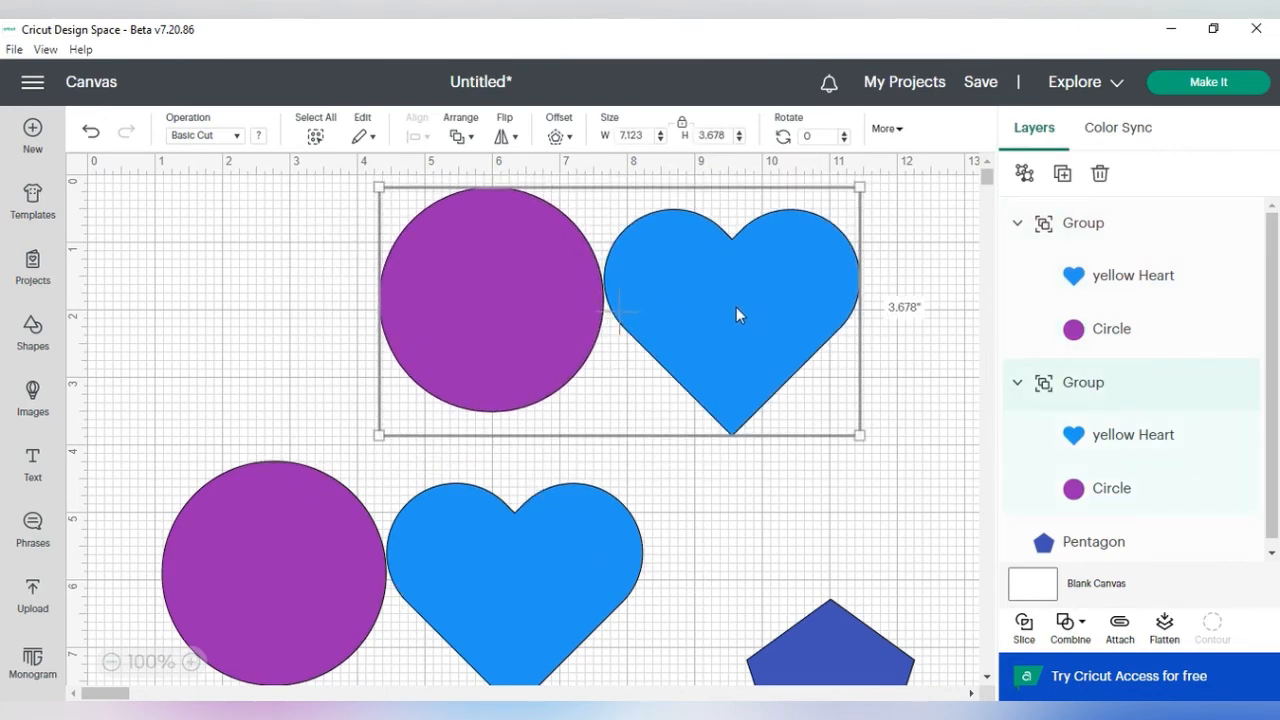
Step: Ungroup the upper circle and heart group
click(736, 310)
click(736, 310)
right_click(736, 318)
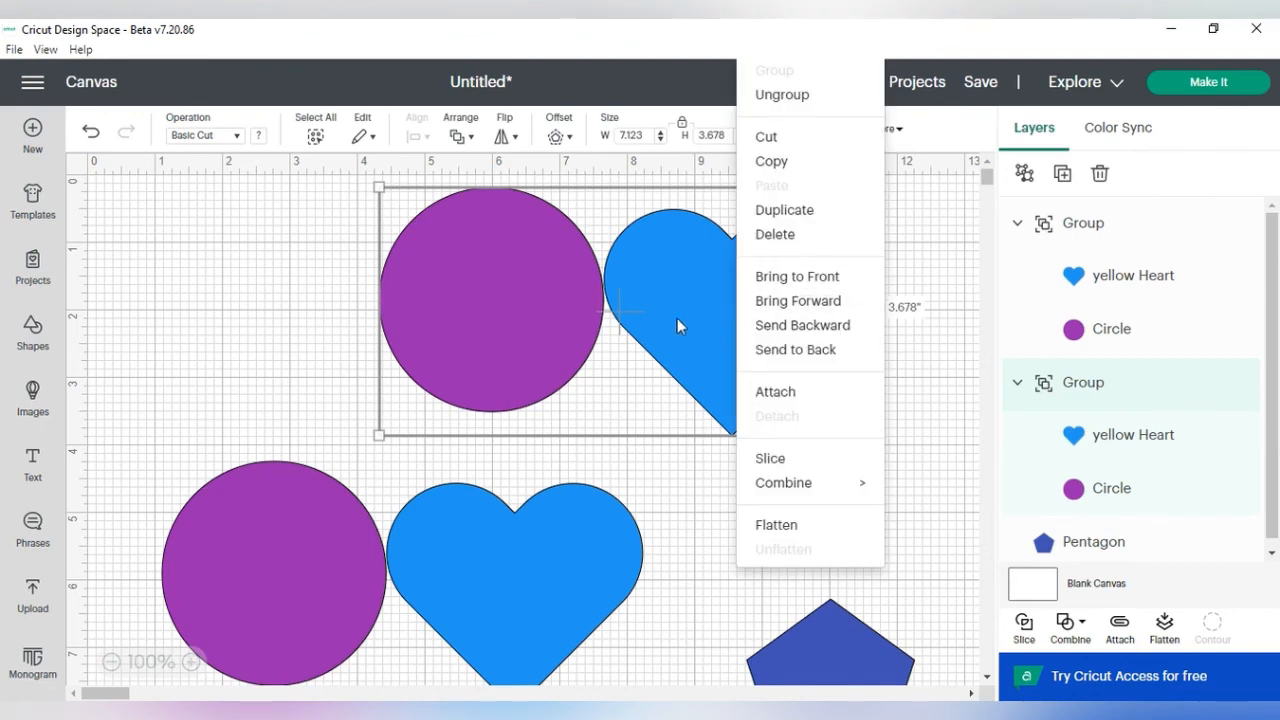
click(792, 100)
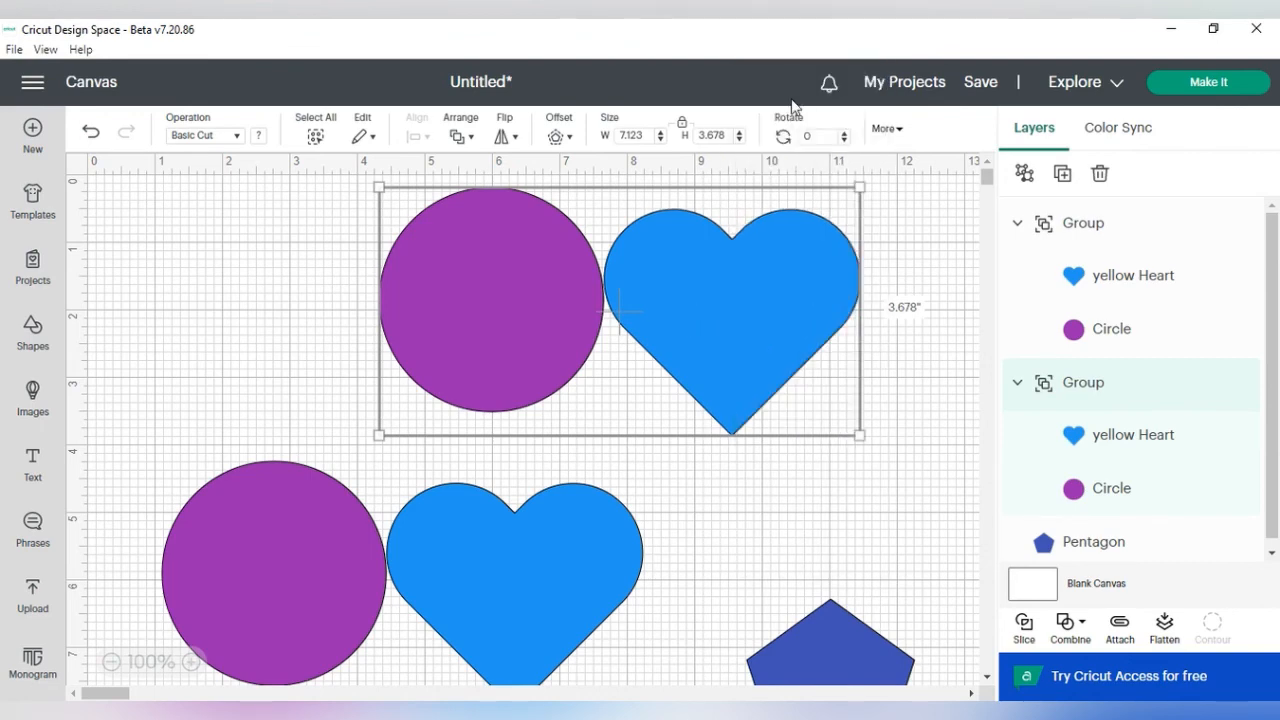
Step: Move the upper heart's layer into the remaining group in the Layers list
right_click(742, 291)
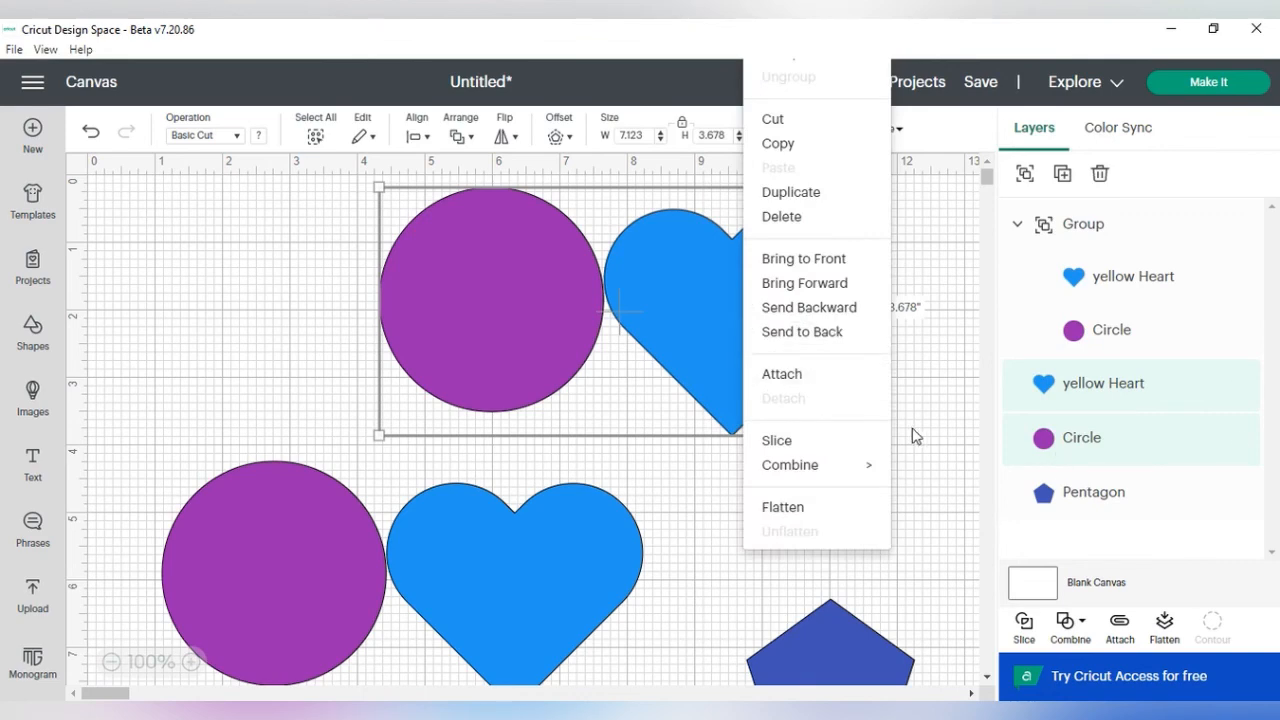
click(942, 390)
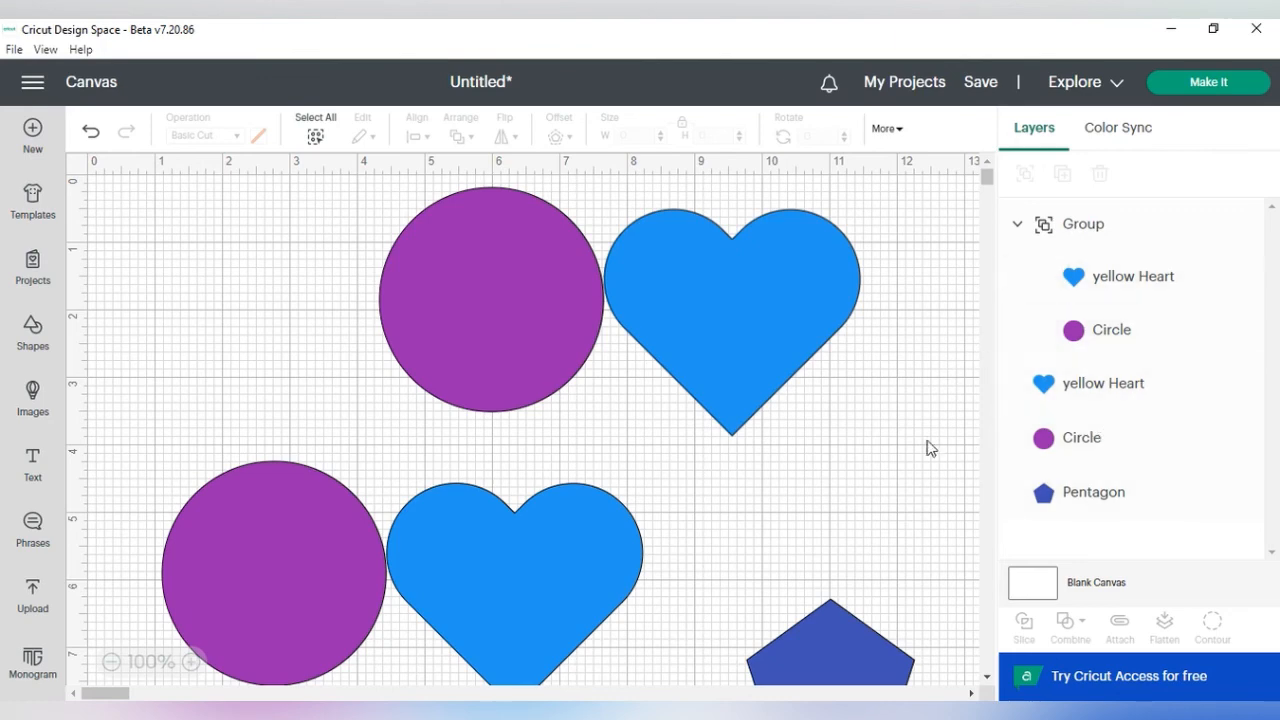
click(772, 338)
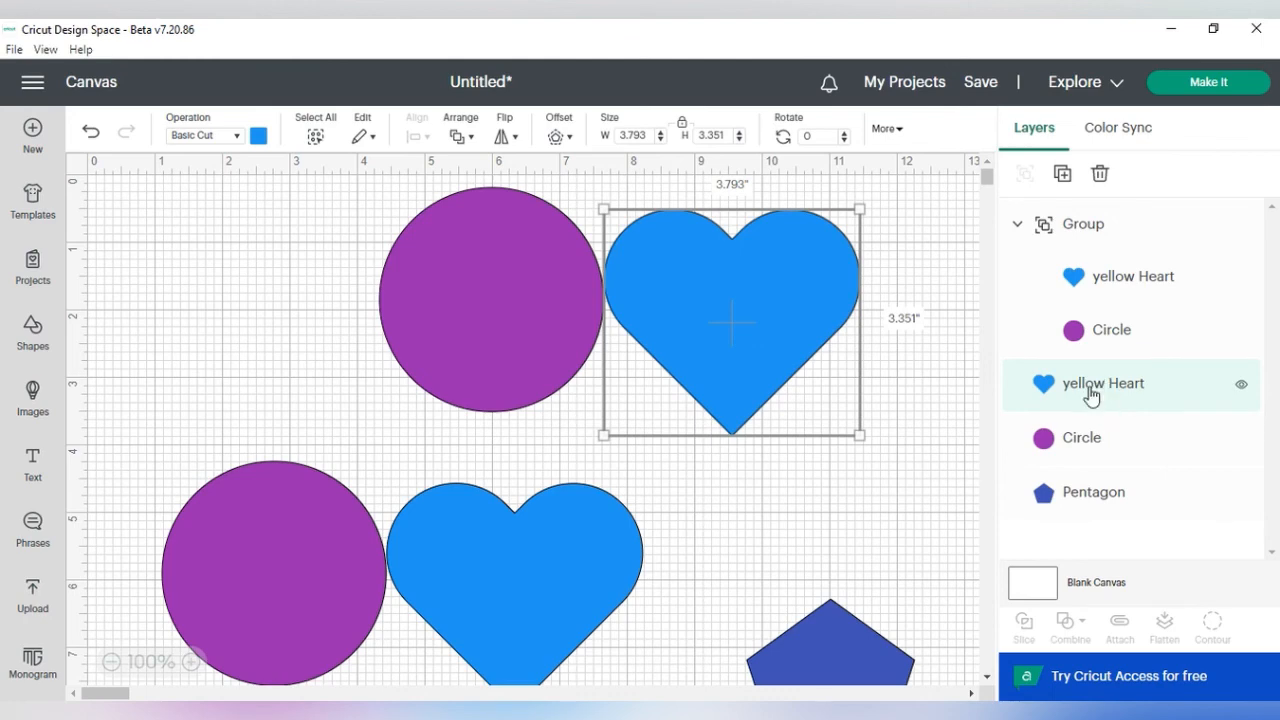
drag(1099, 397, 1103, 226)
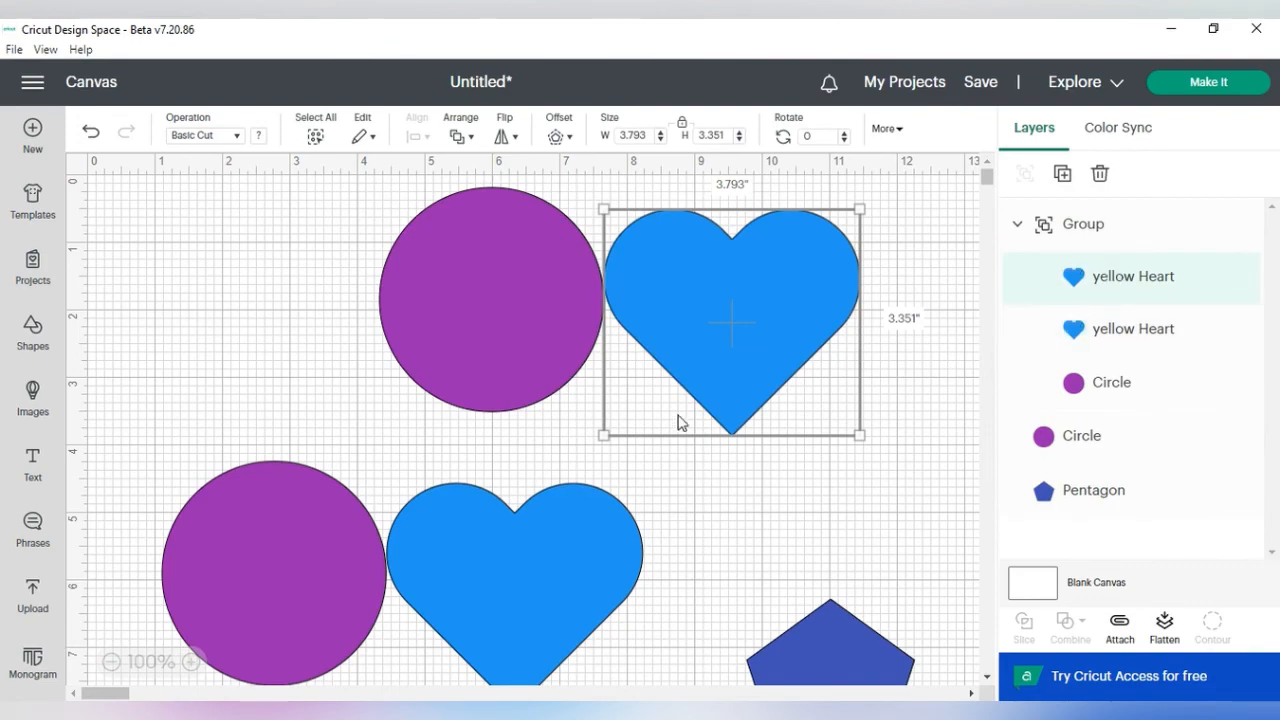
Step: Add the pentagon to the same group by moving its layer into the group
click(243, 360)
drag(258, 362, 378, 440)
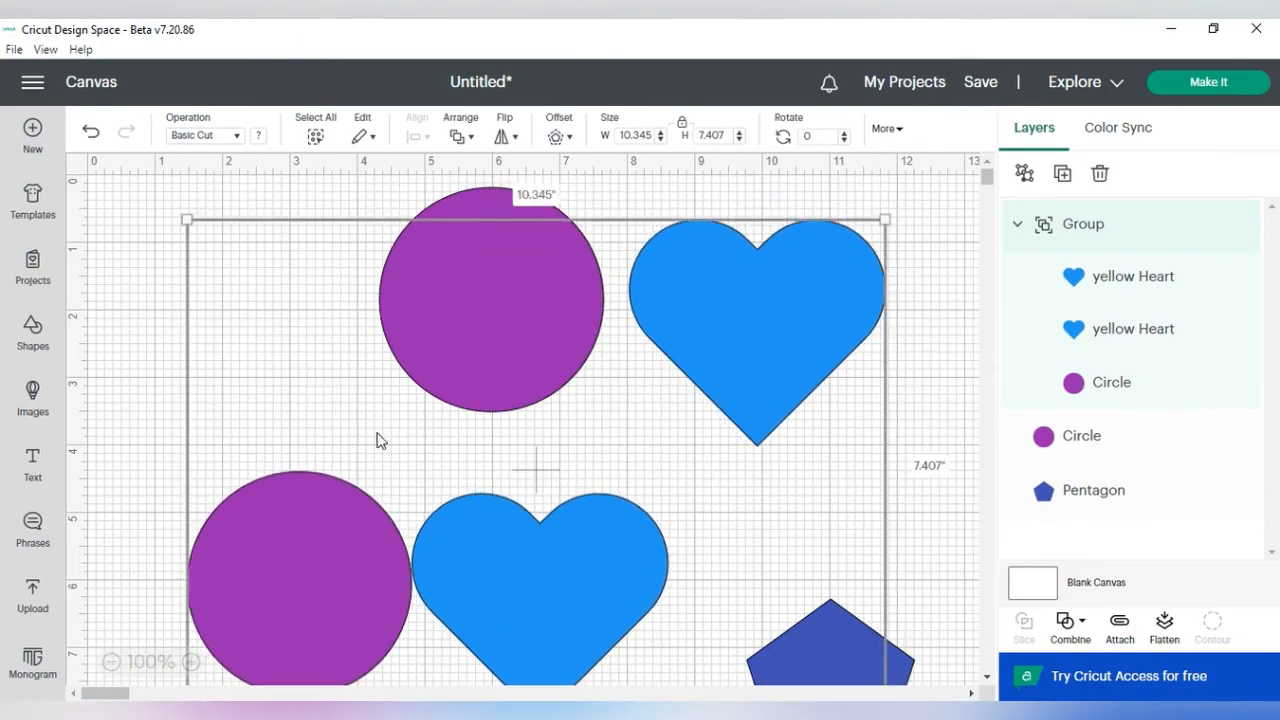
click(908, 674)
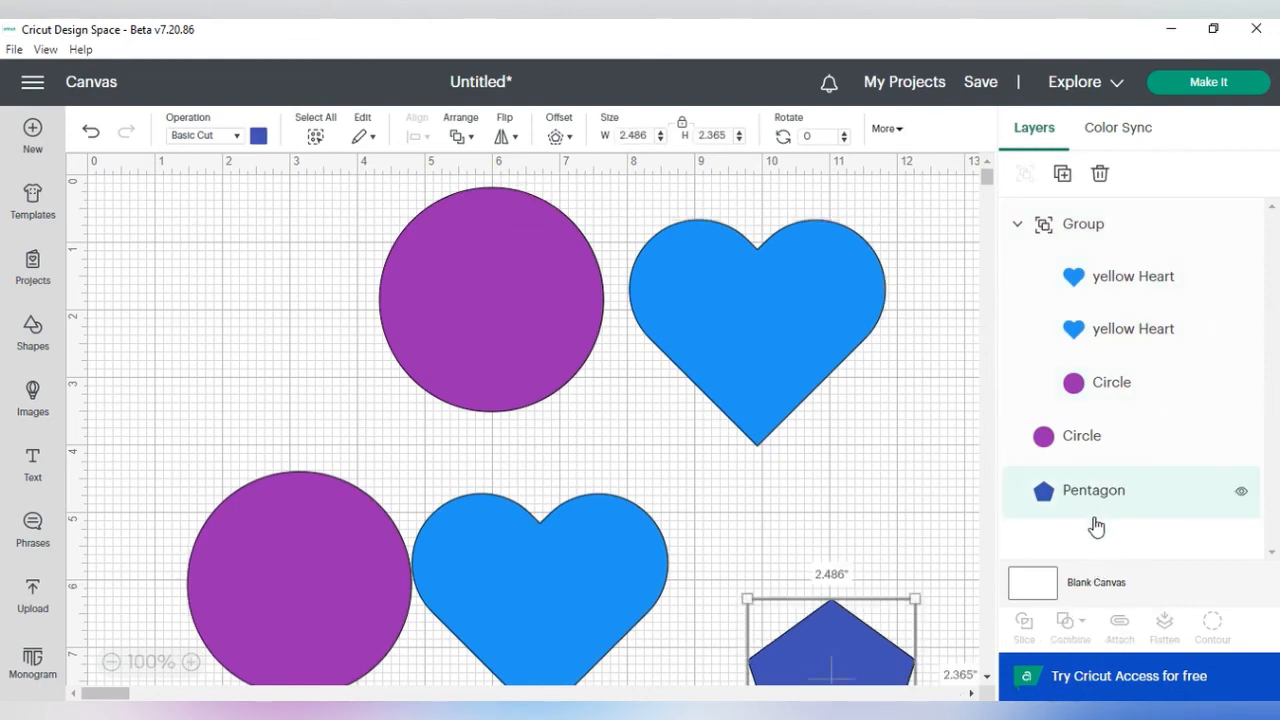
drag(1082, 510, 1075, 278)
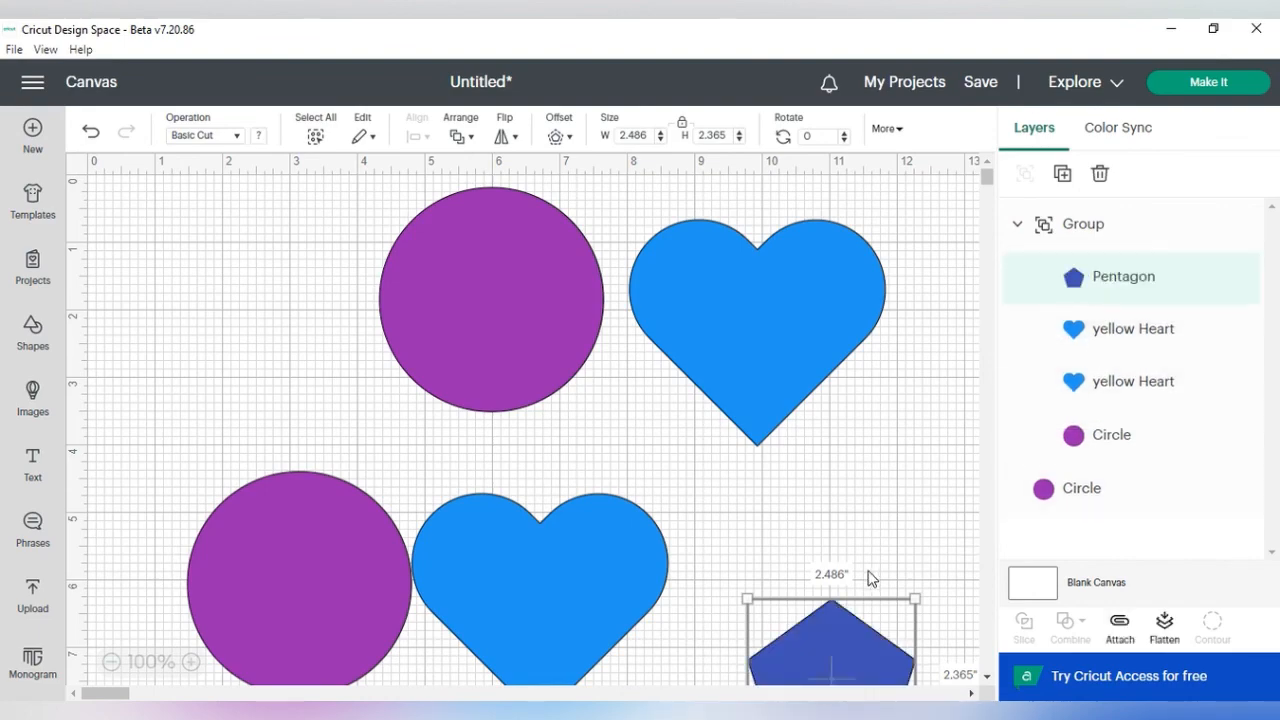
Step: Move the whole group with the pentagon down and to the right on the canvas
mouse_move(697, 461)
mouse_down()
mouse_move(571, 580)
mouse_move(693, 480)
mouse_up()
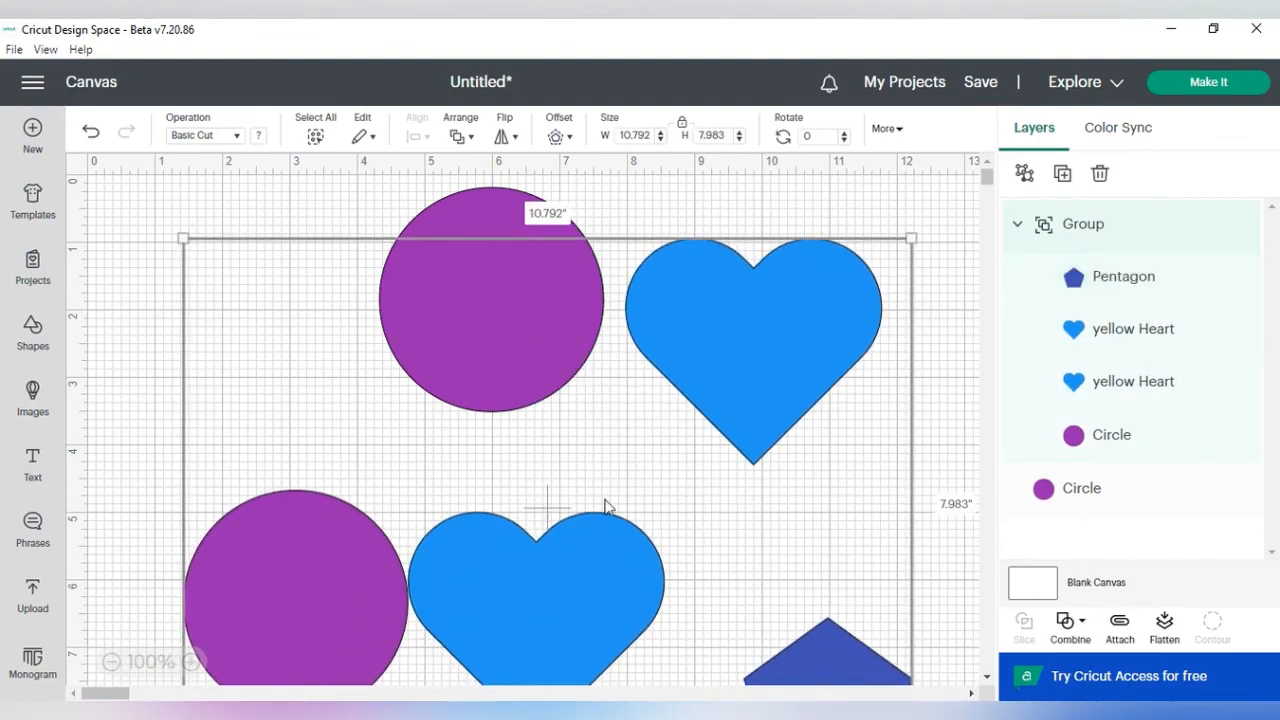
click(110, 661)
click(110, 661)
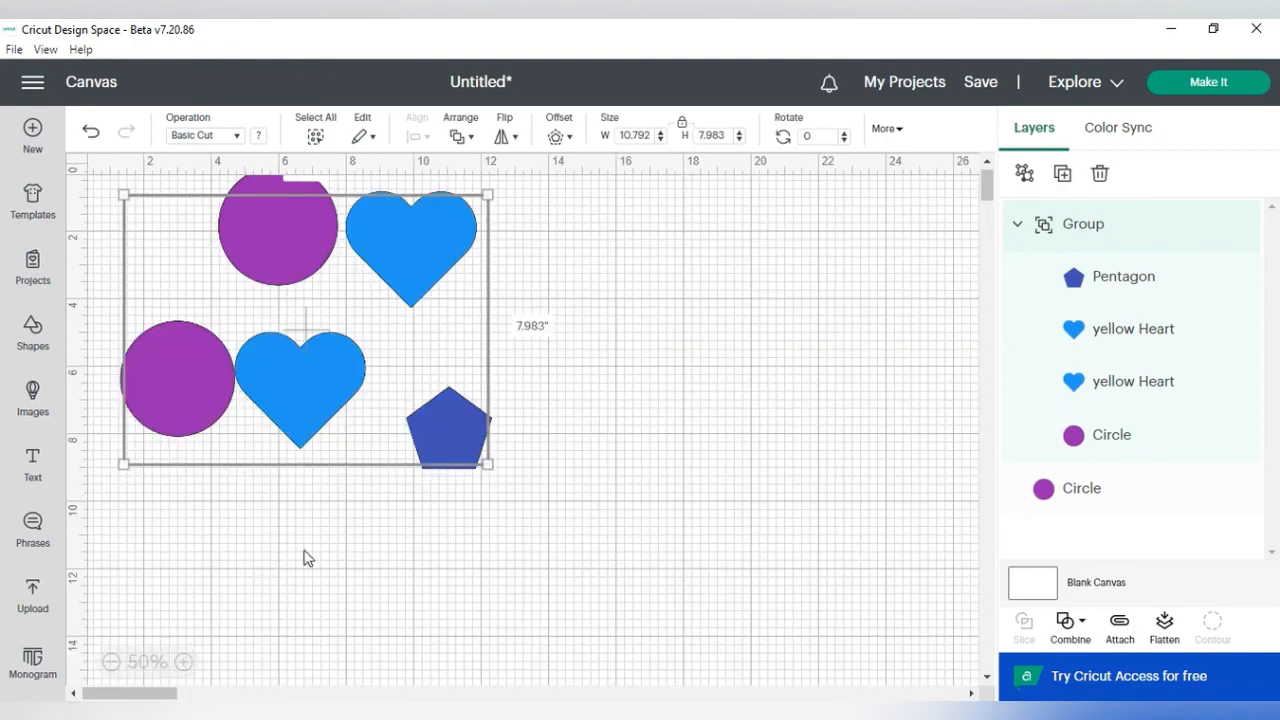
drag(348, 390, 640, 493)
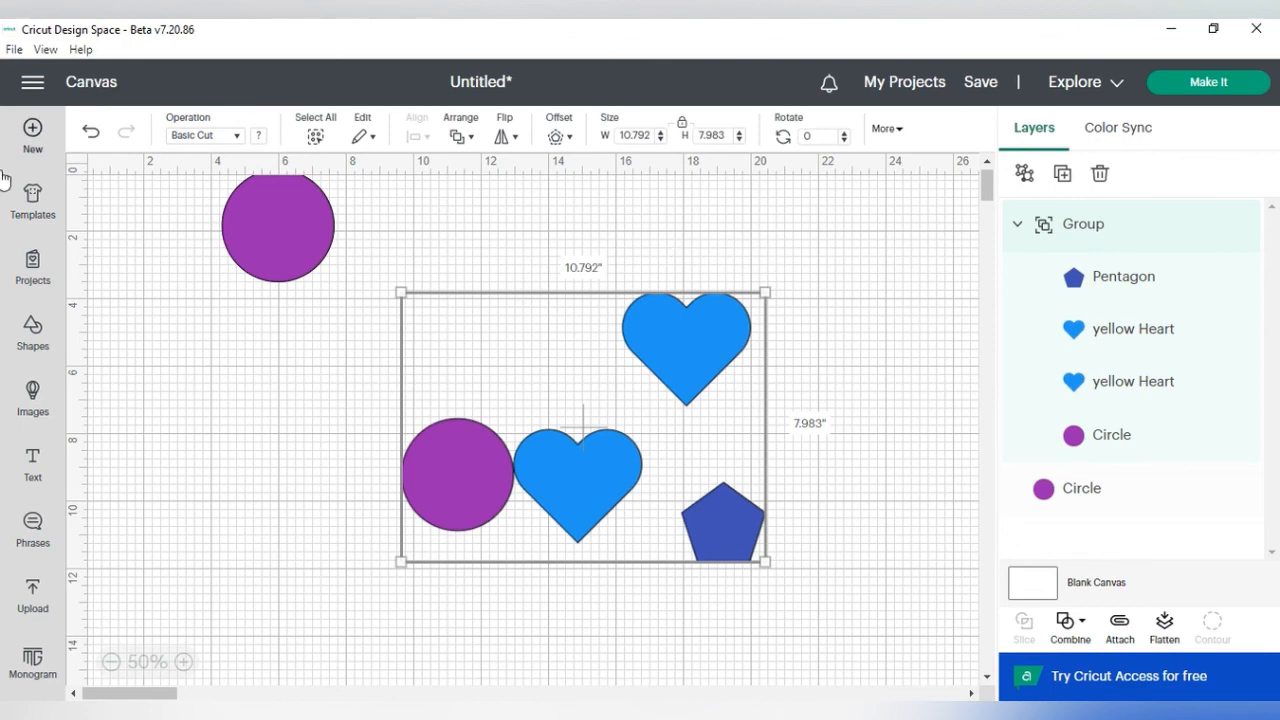
Step: Open the Design Space Settings from the main menu and close them with Done
click(32, 90)
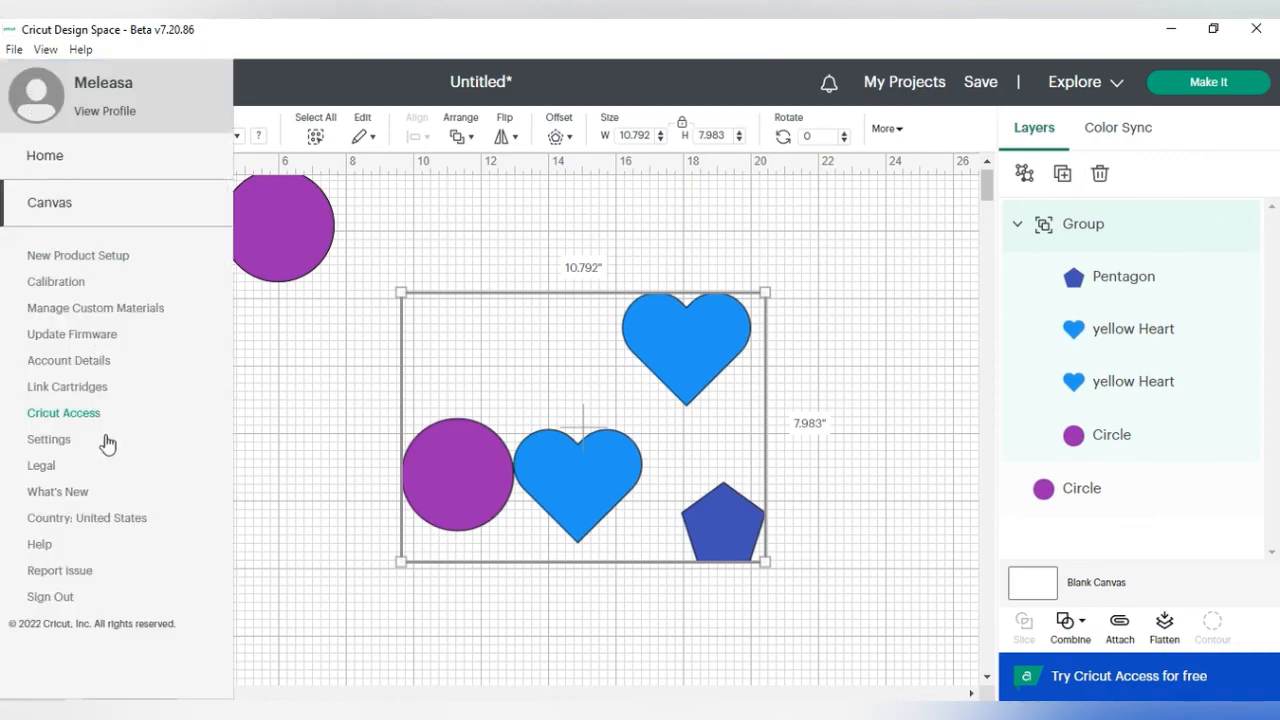
click(50, 440)
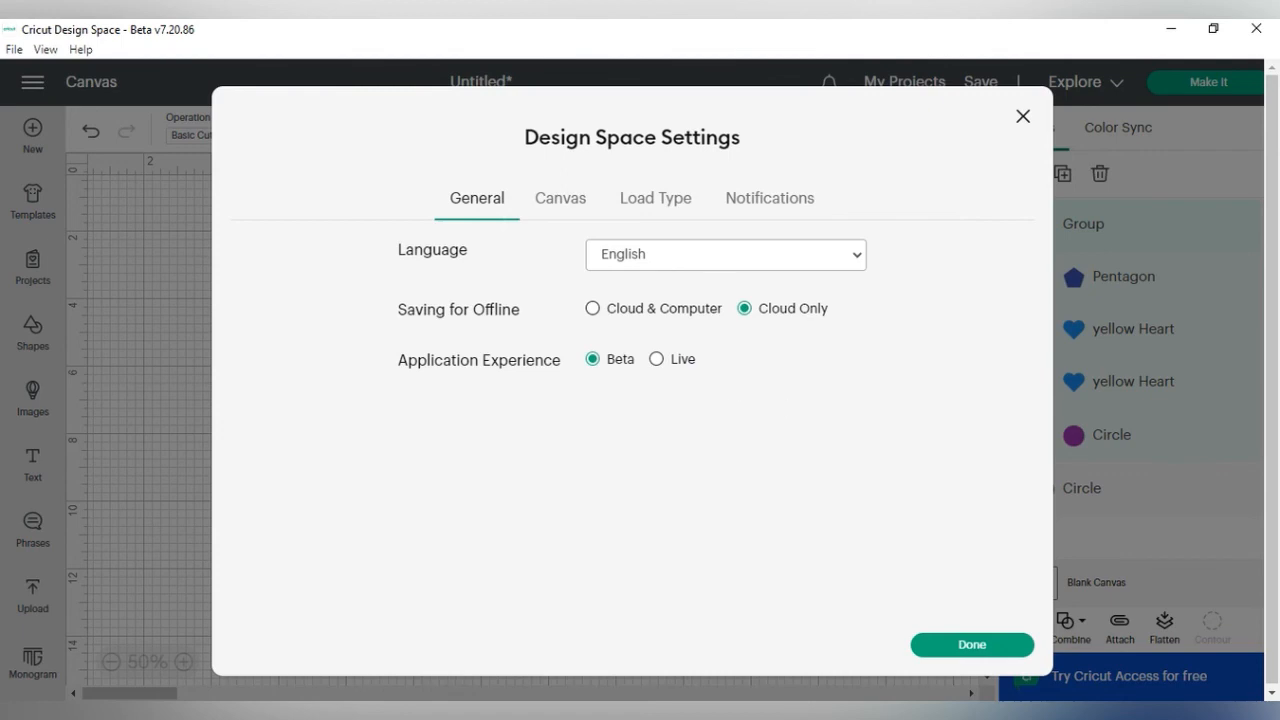
click(972, 645)
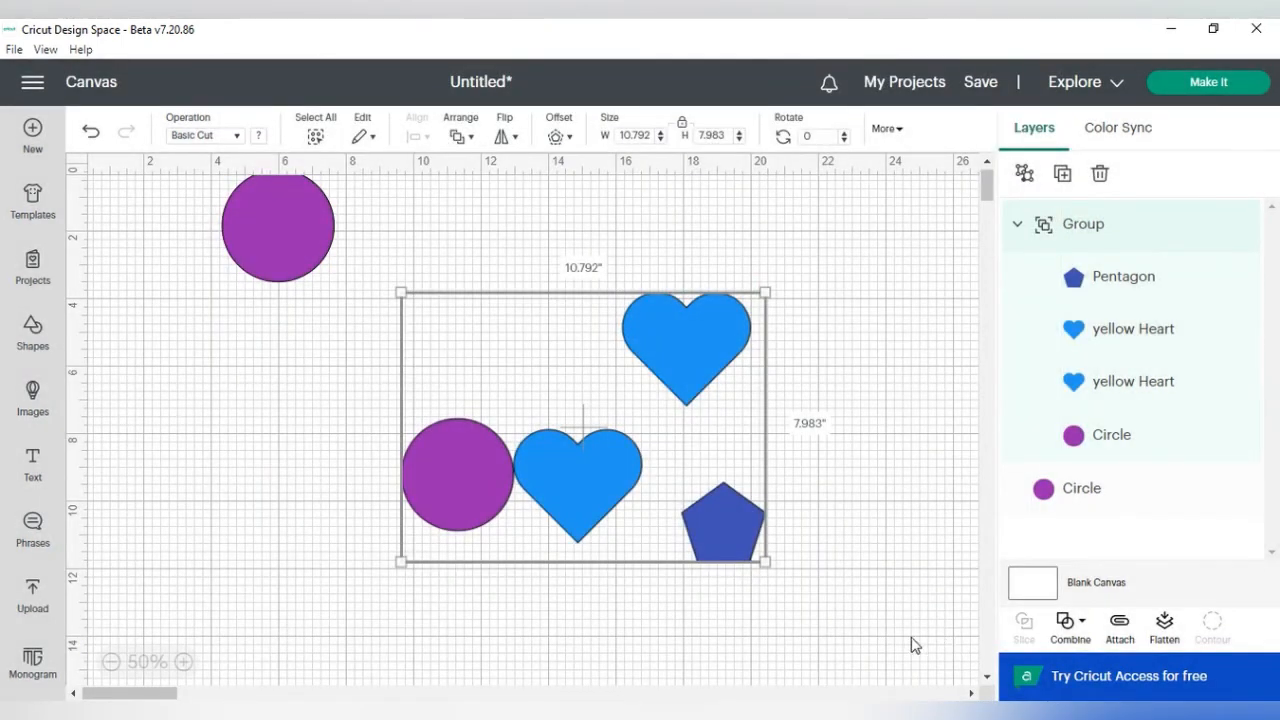